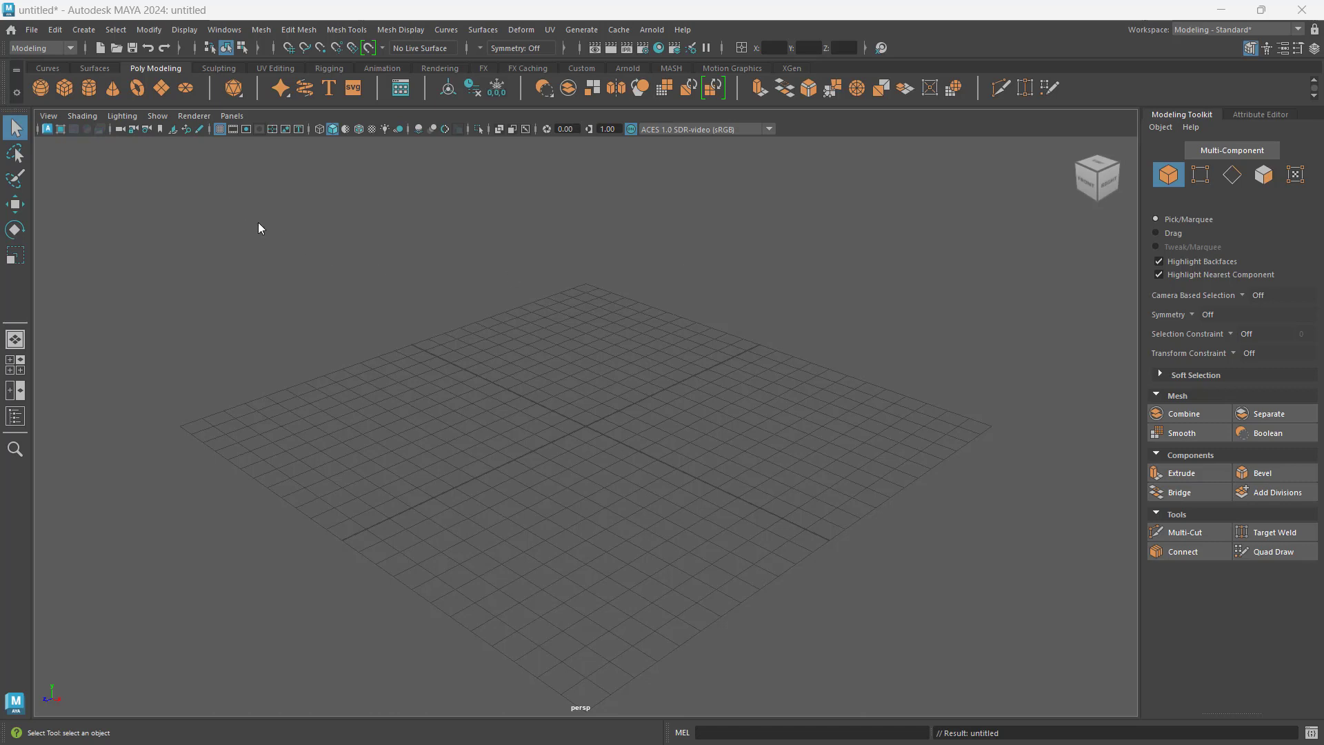
Step: Switch to the Modeling - Standard workspace and show the Outliner beside the empty perspective view
left_click(1227, 30)
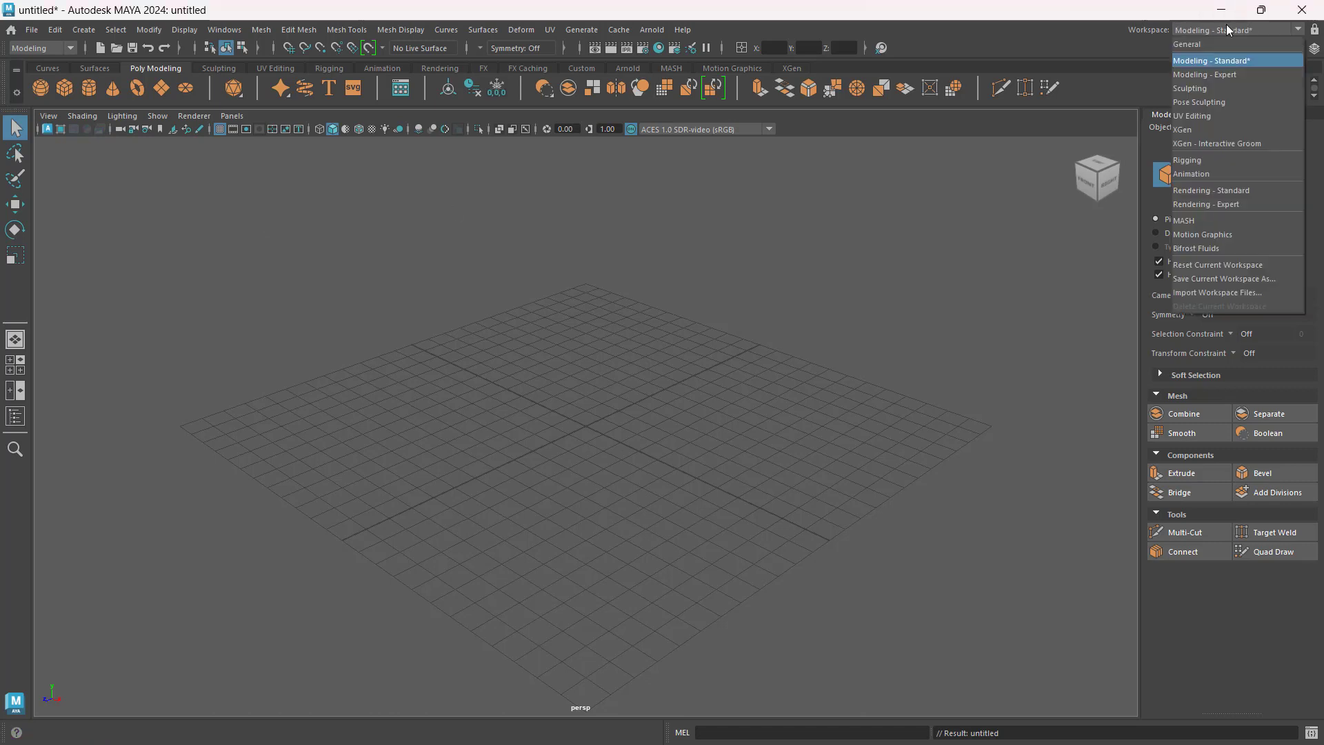
left_click(1212, 61)
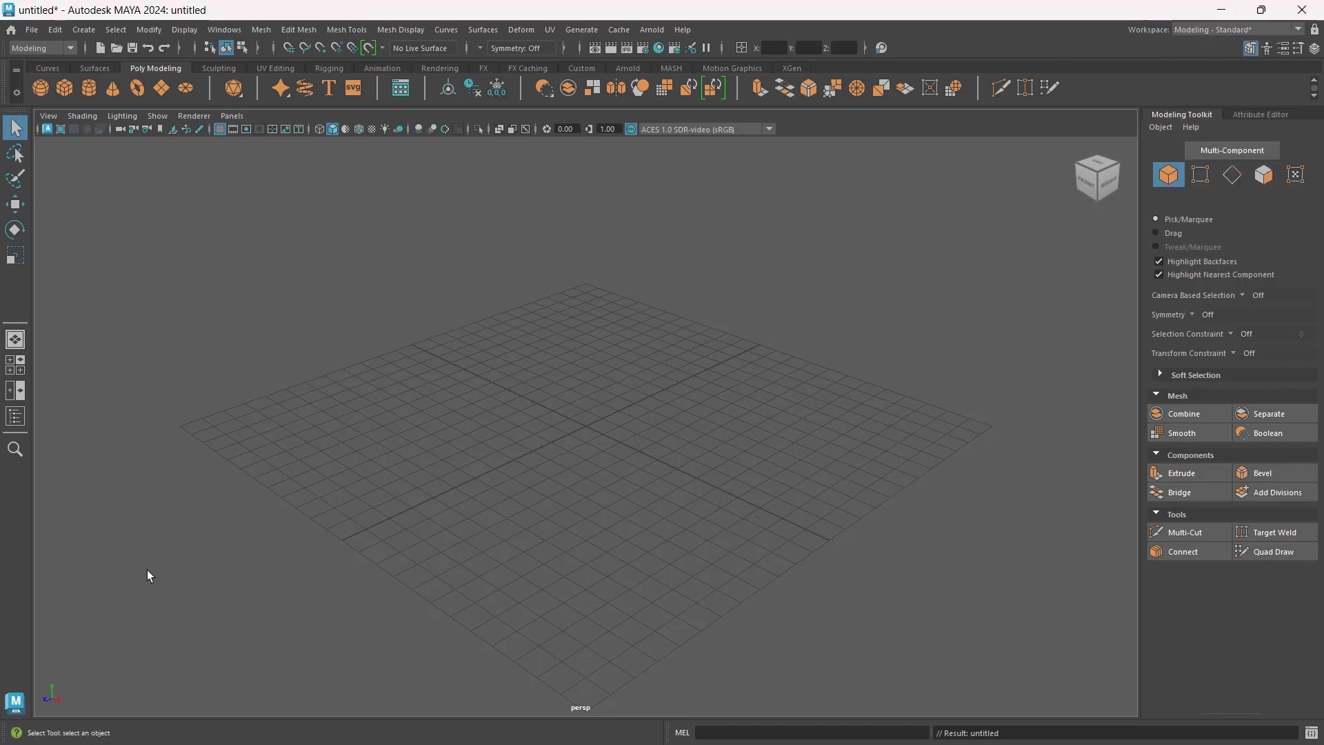
left_click(15, 417)
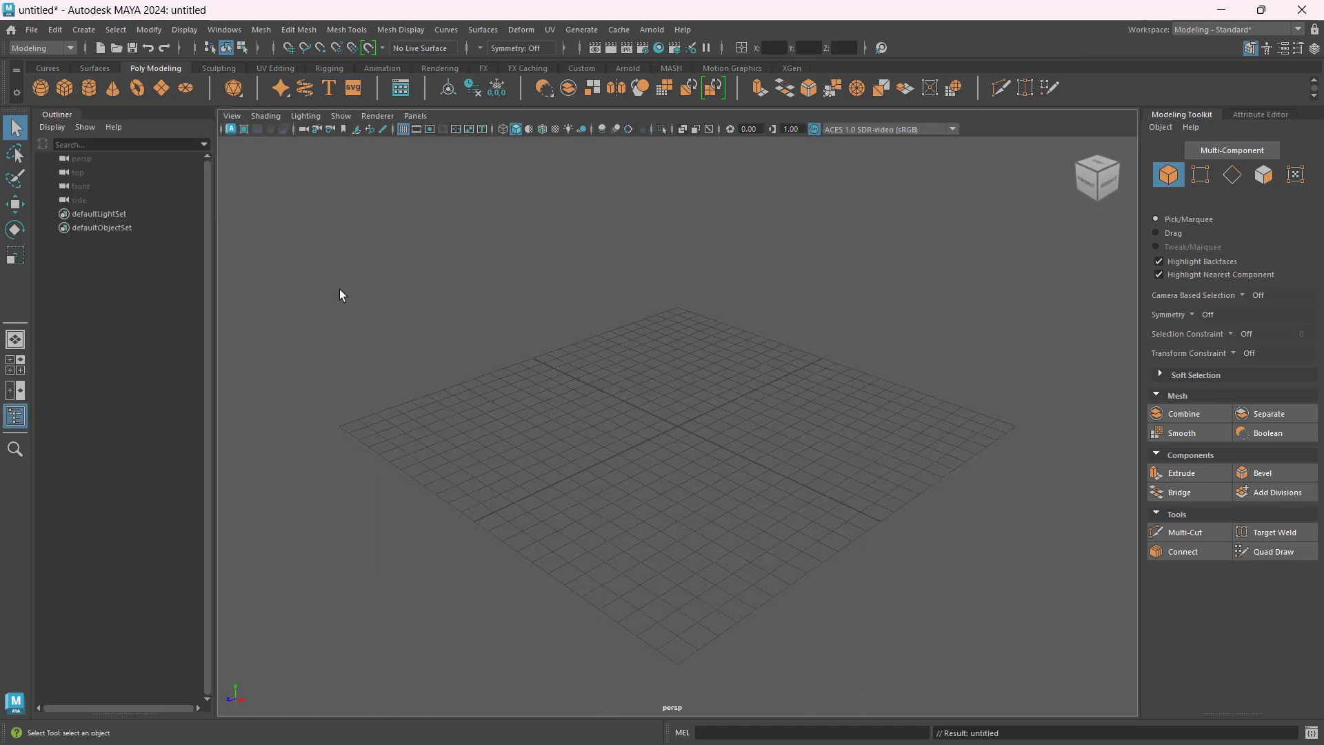
Step: Switch to the MA206_TEXTURING_EXERCISE folder and look over the BARRELS and BARREL_TEXTURE files
key("alt+Tab")
key("alt+Tab")
key("alt+Tab")
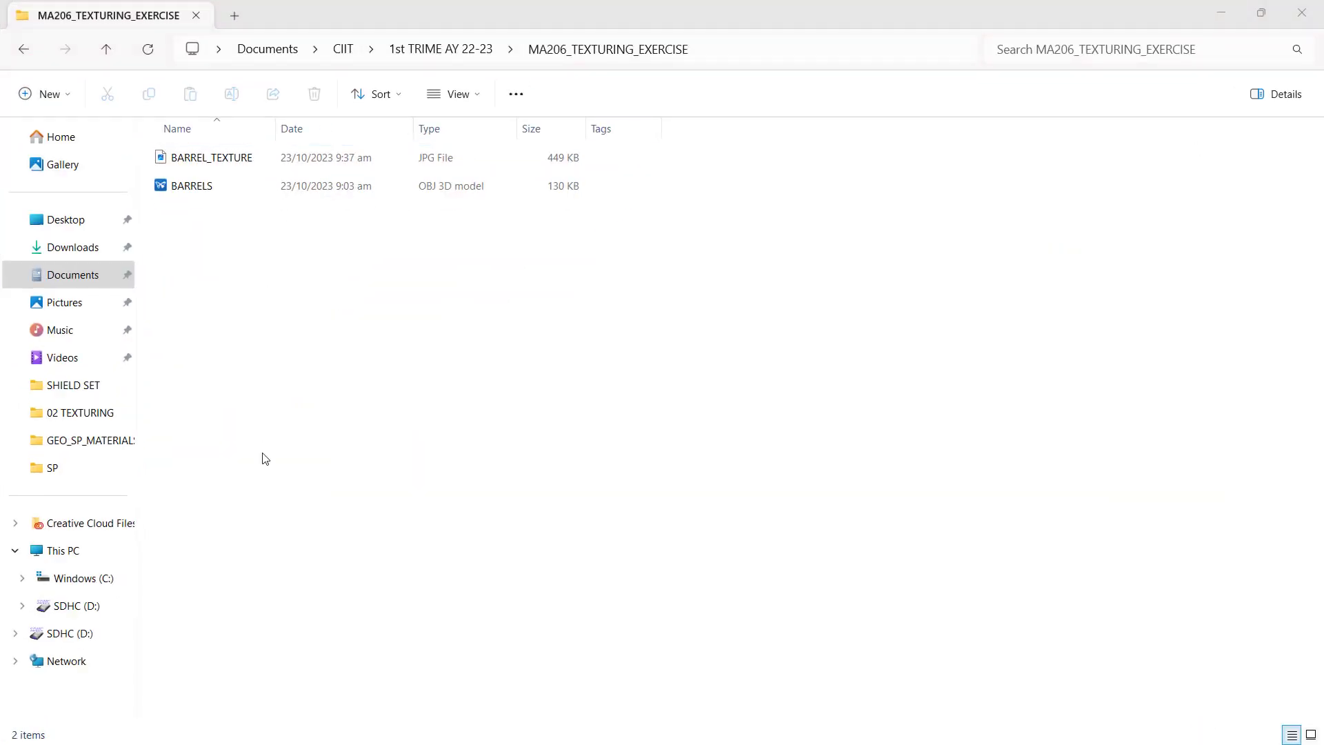
left_click(388, 191)
left_click(353, 162)
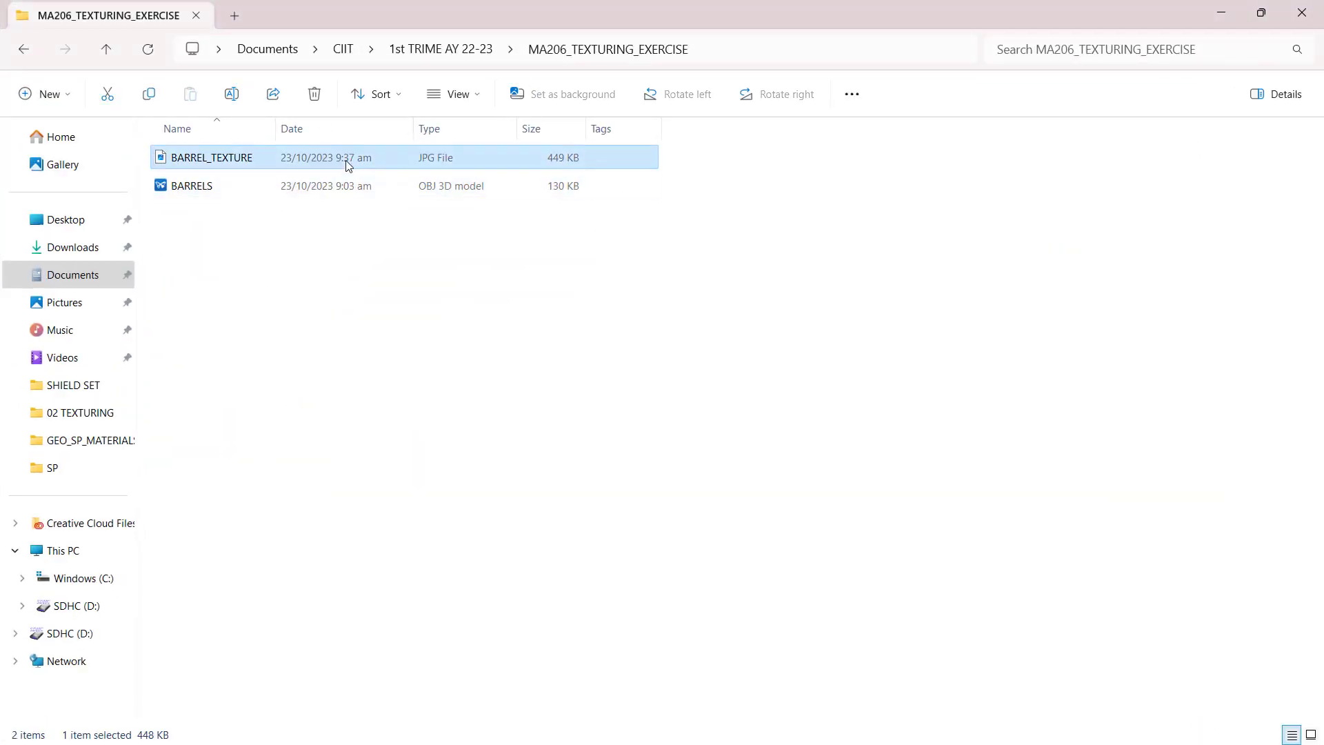
left_click(349, 178)
left_click(348, 165)
left_click(346, 185)
left_click(474, 273)
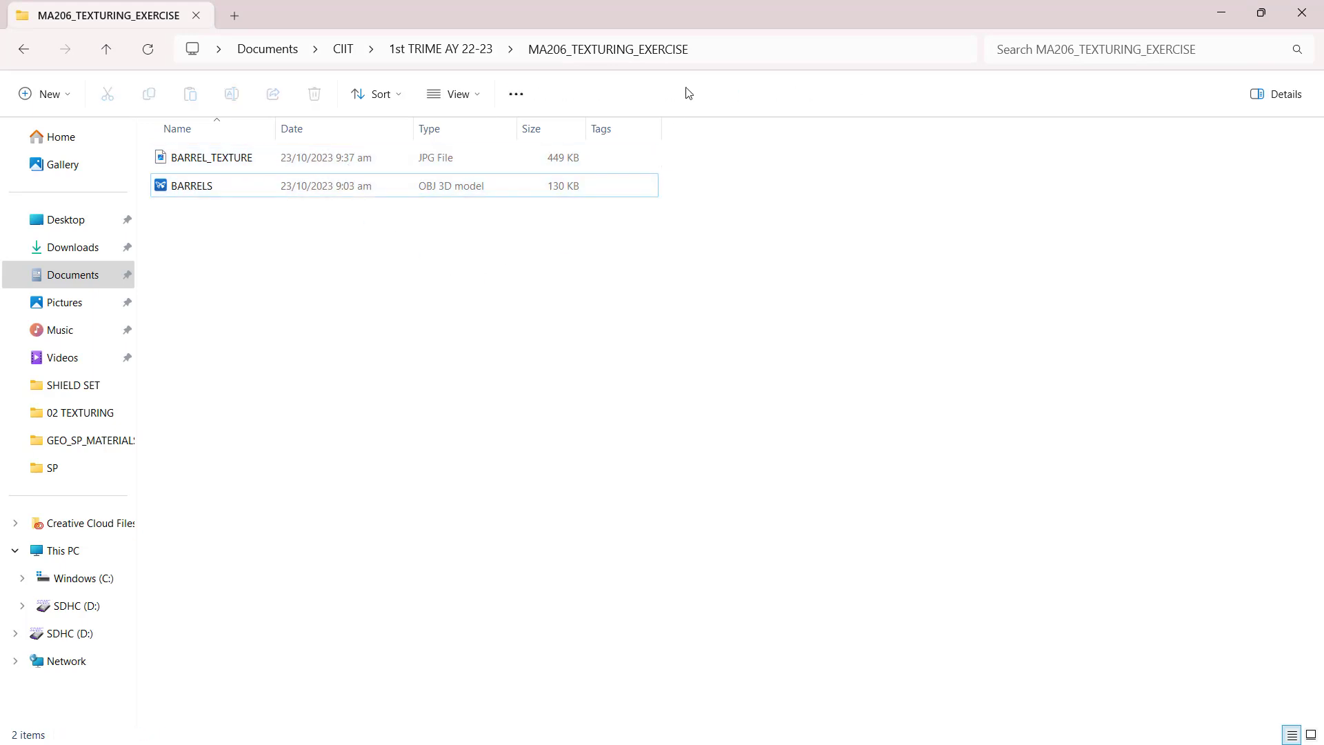
Step: Copy the folder's full path from the address bar and minimize Explorer
left_click(717, 53)
right_click(665, 55)
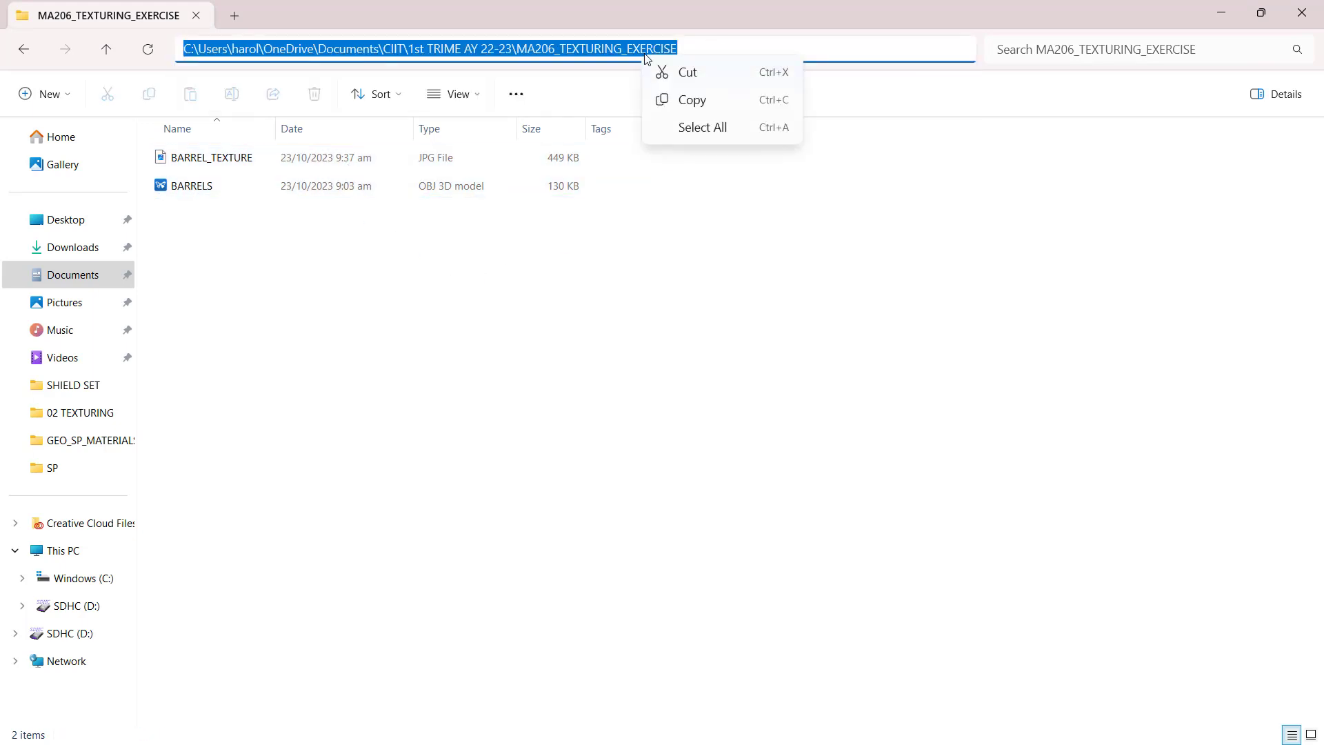
left_click(692, 100)
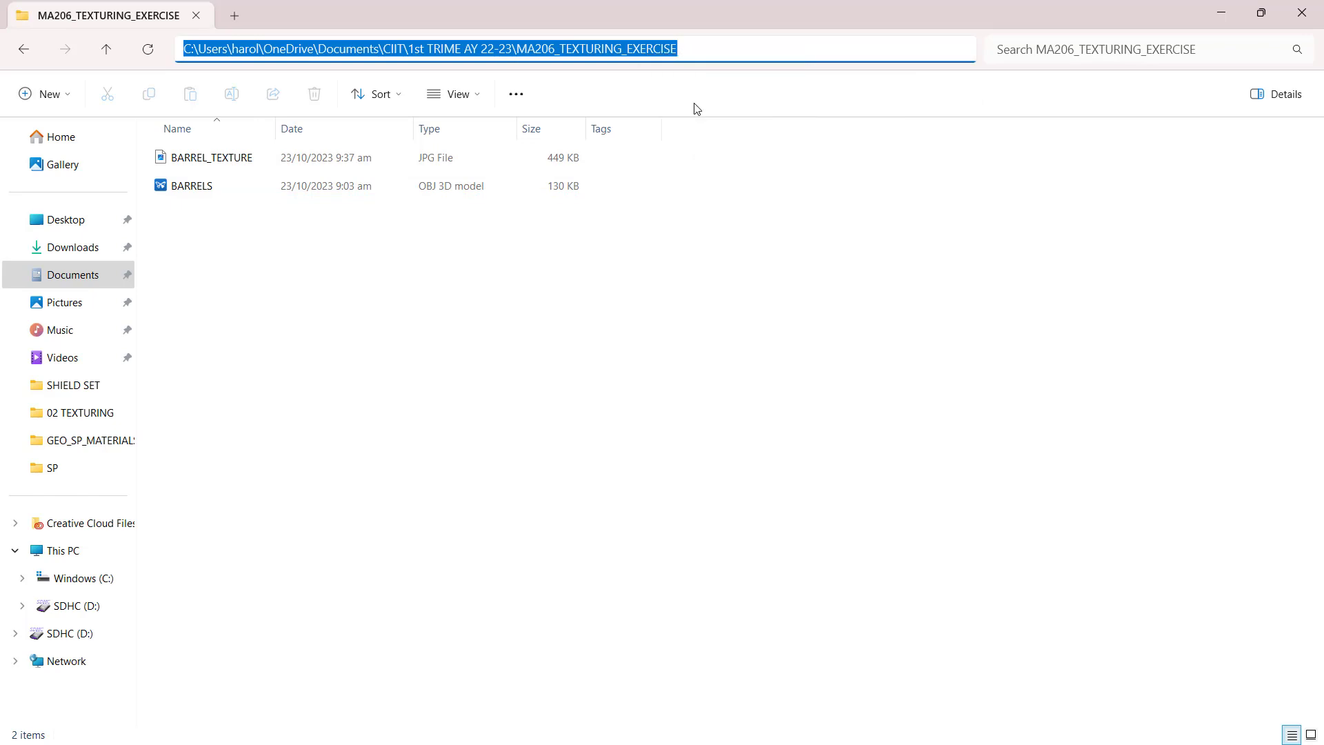
left_click(1215, 19)
Step: Import BARRELS.obj from the pasted exercise folder path, bringing in BARREL, BARREL001 and BARREL002
left_click(32, 29)
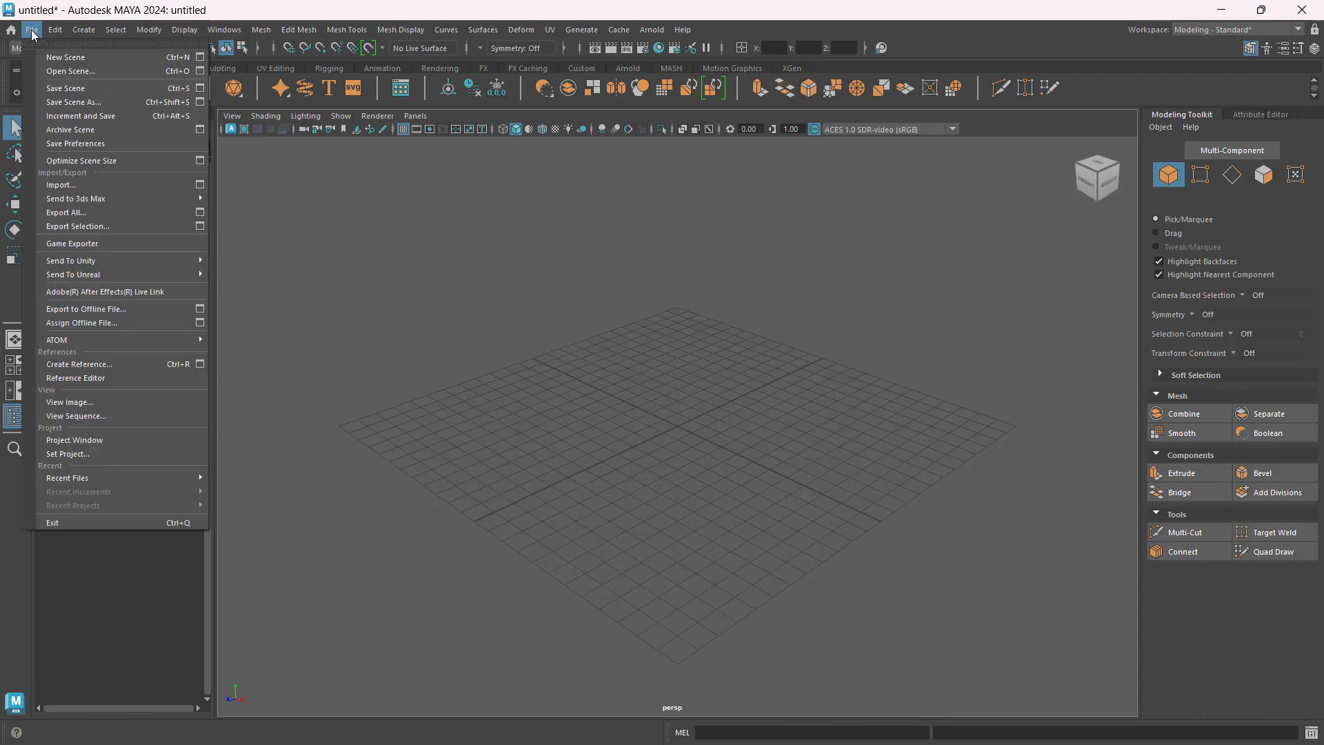
left_click(93, 185)
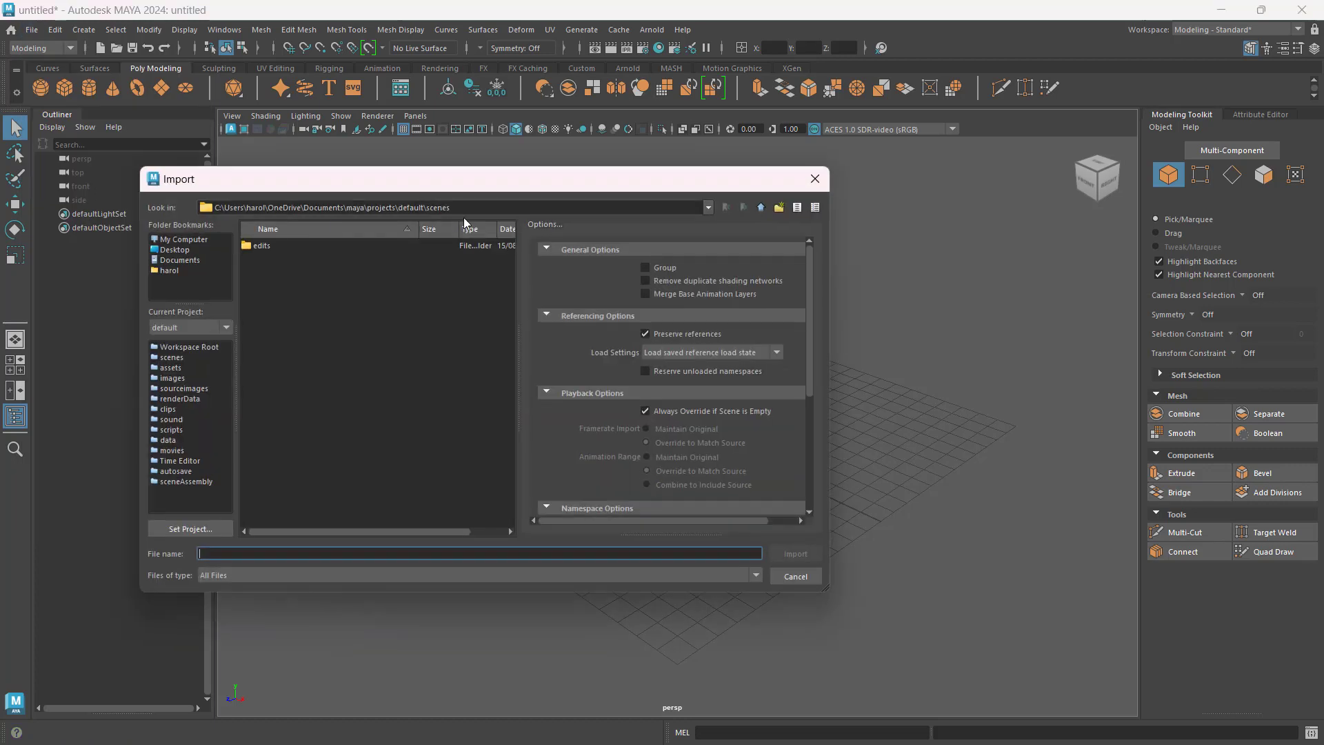
left_click(566, 210)
key("ctrl+a")
key("ctrl+v")
key("Return")
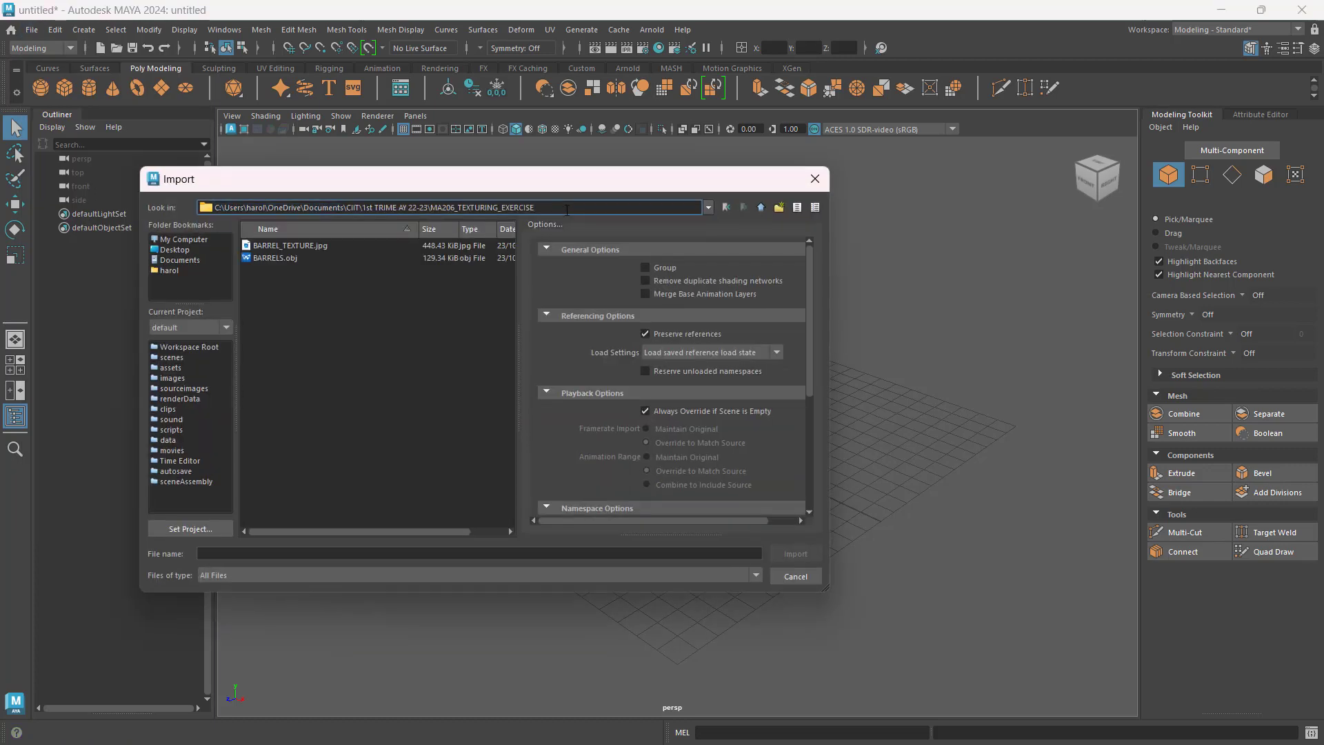
left_click(261, 259)
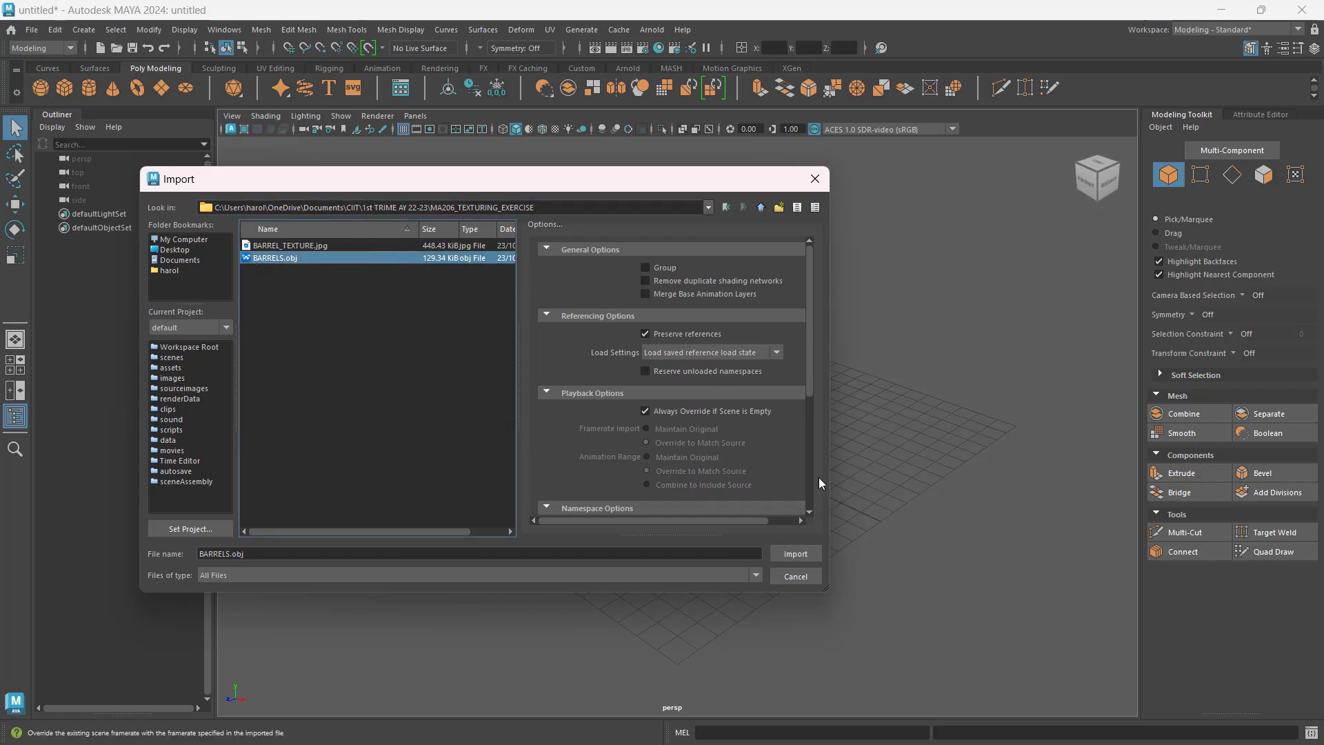
left_click(804, 550)
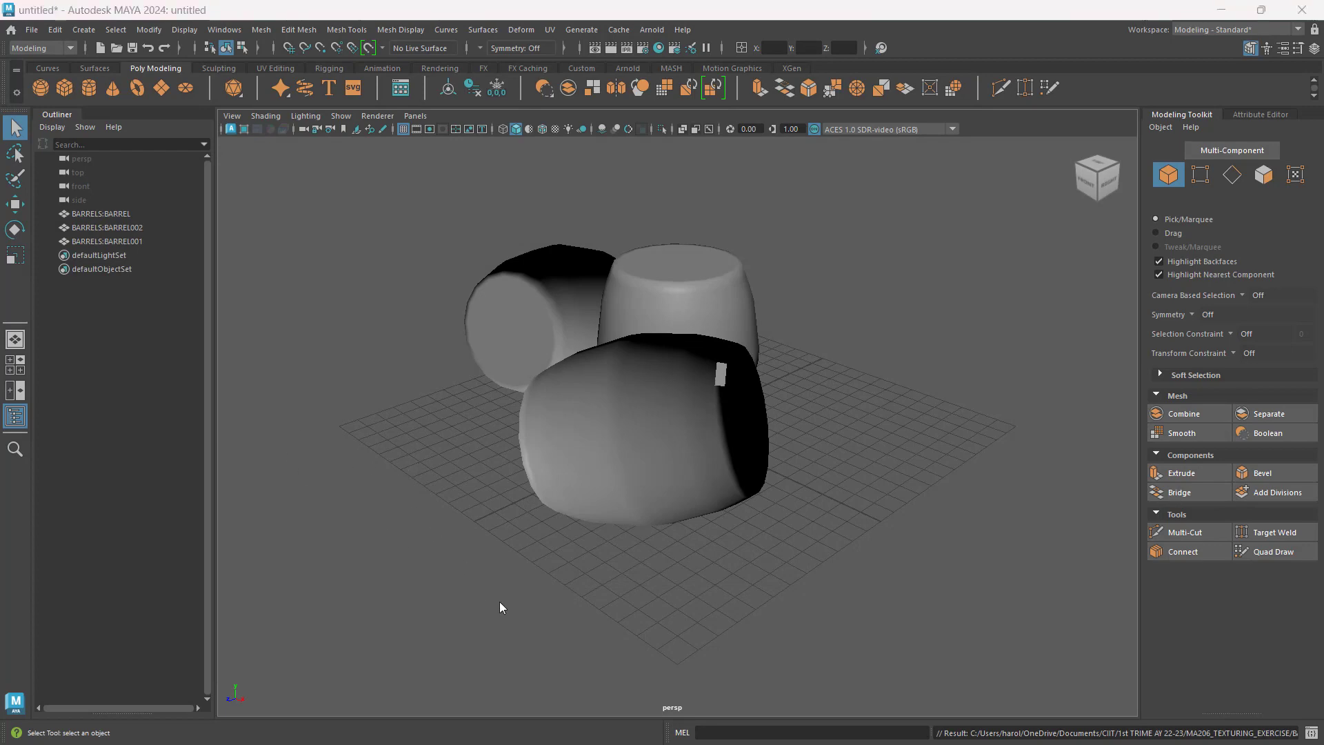
Step: Hide BARREL002 and BARREL001 with Ctrl+H and frame the remaining upright BARREL mesh
left_click_drag(383, 483, 499, 473, "alt")
left_click(512, 387)
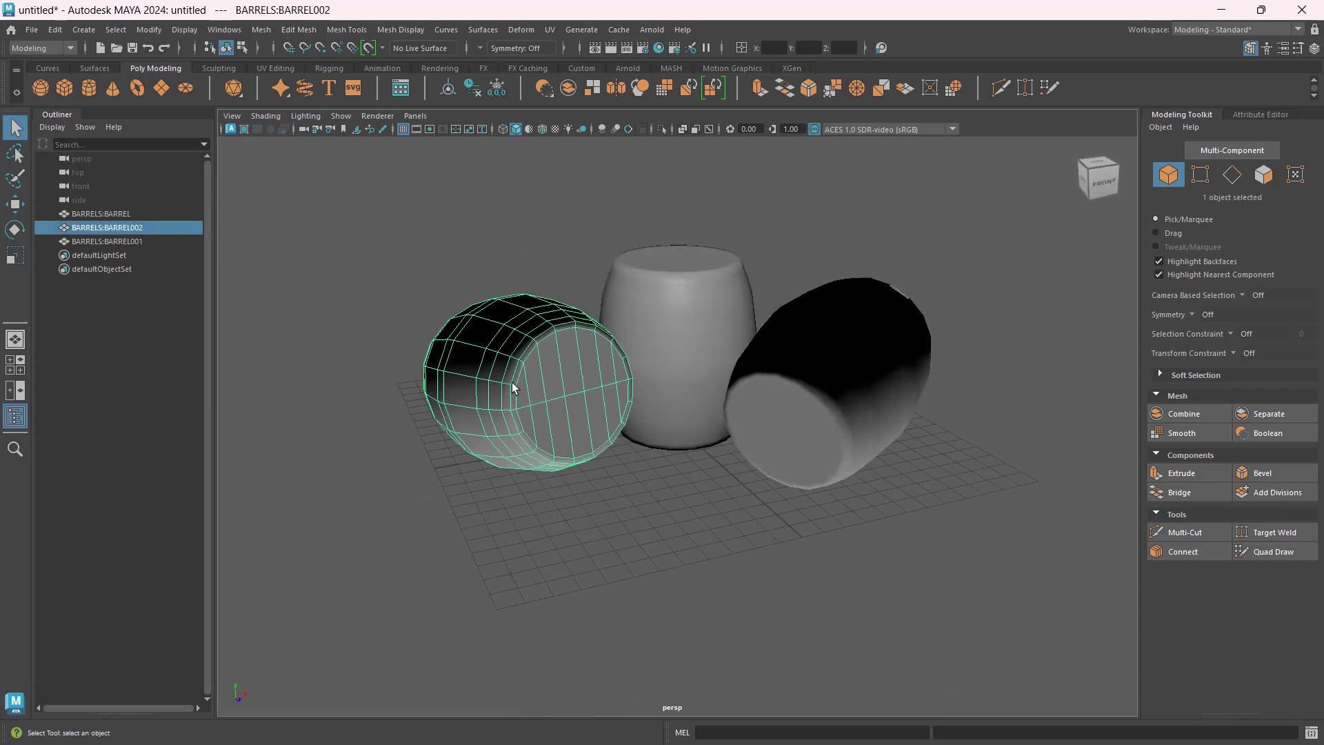
key("ctrl+h")
left_click(850, 358)
key("ctrl+h")
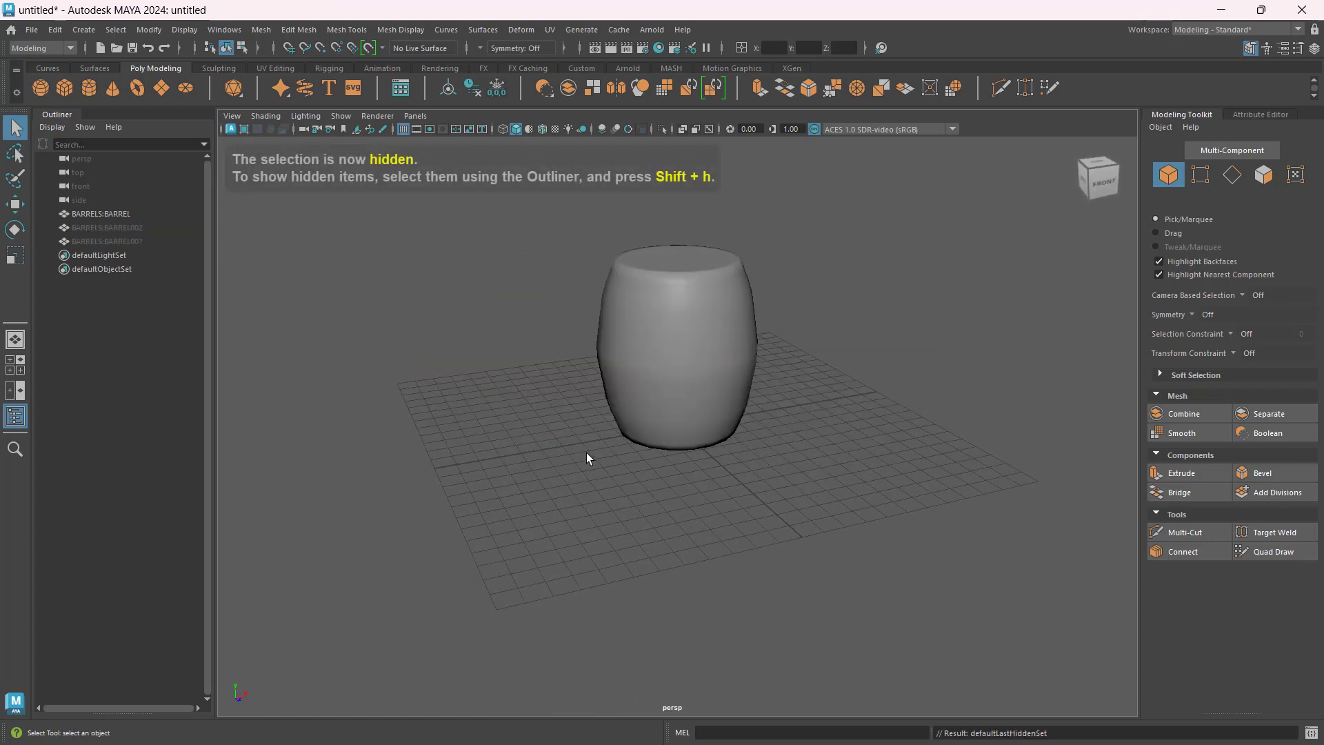
left_click_drag(504, 471, 502, 443, "alt")
middle_click_drag(971, 384, 995, 424, "alt")
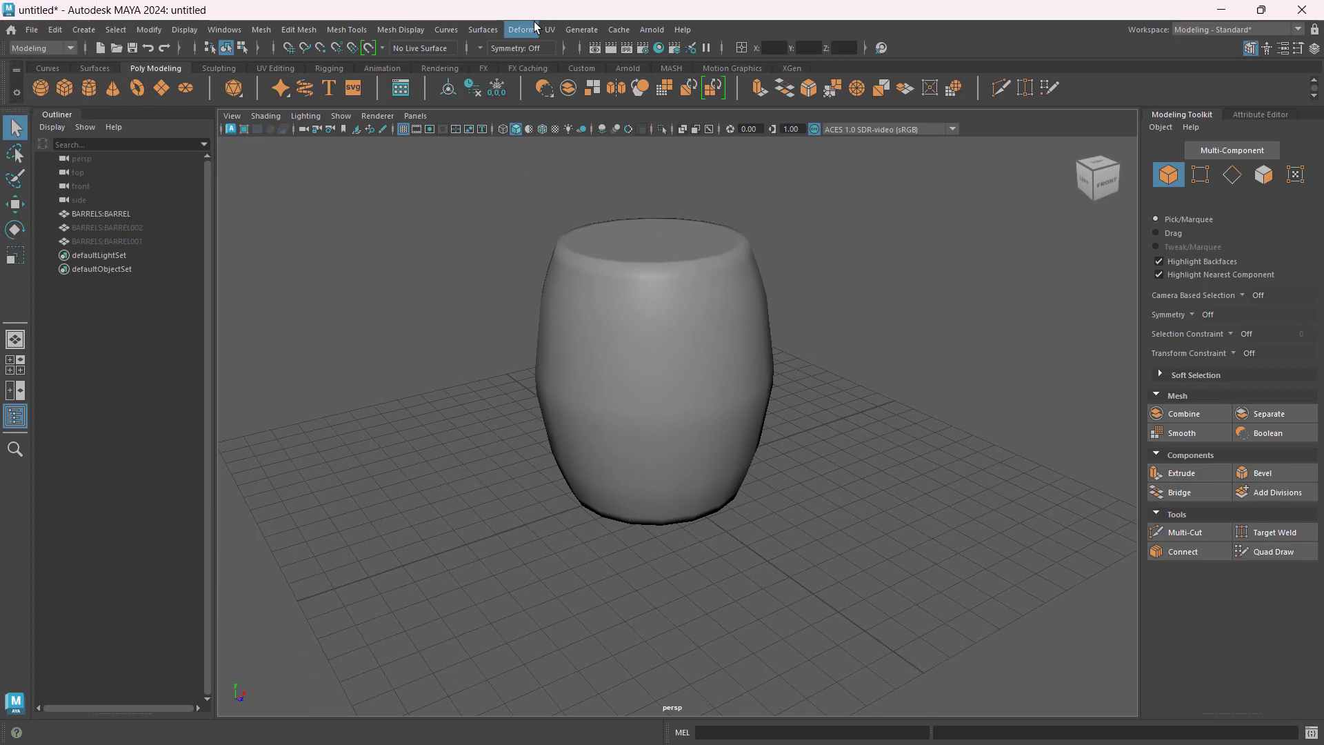
Step: Dock the UV Editor beside the persp view, sized to show the 0–1 UV space
left_click(551, 31)
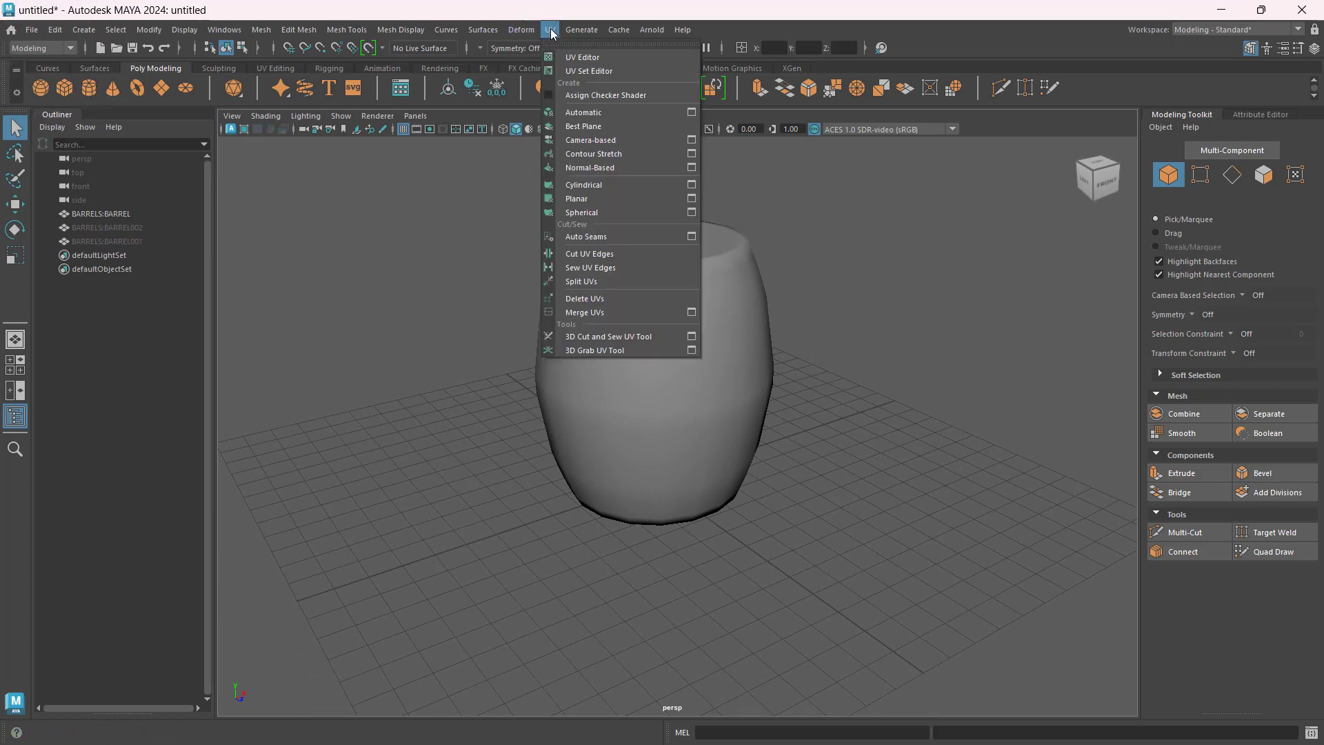
left_click(601, 59)
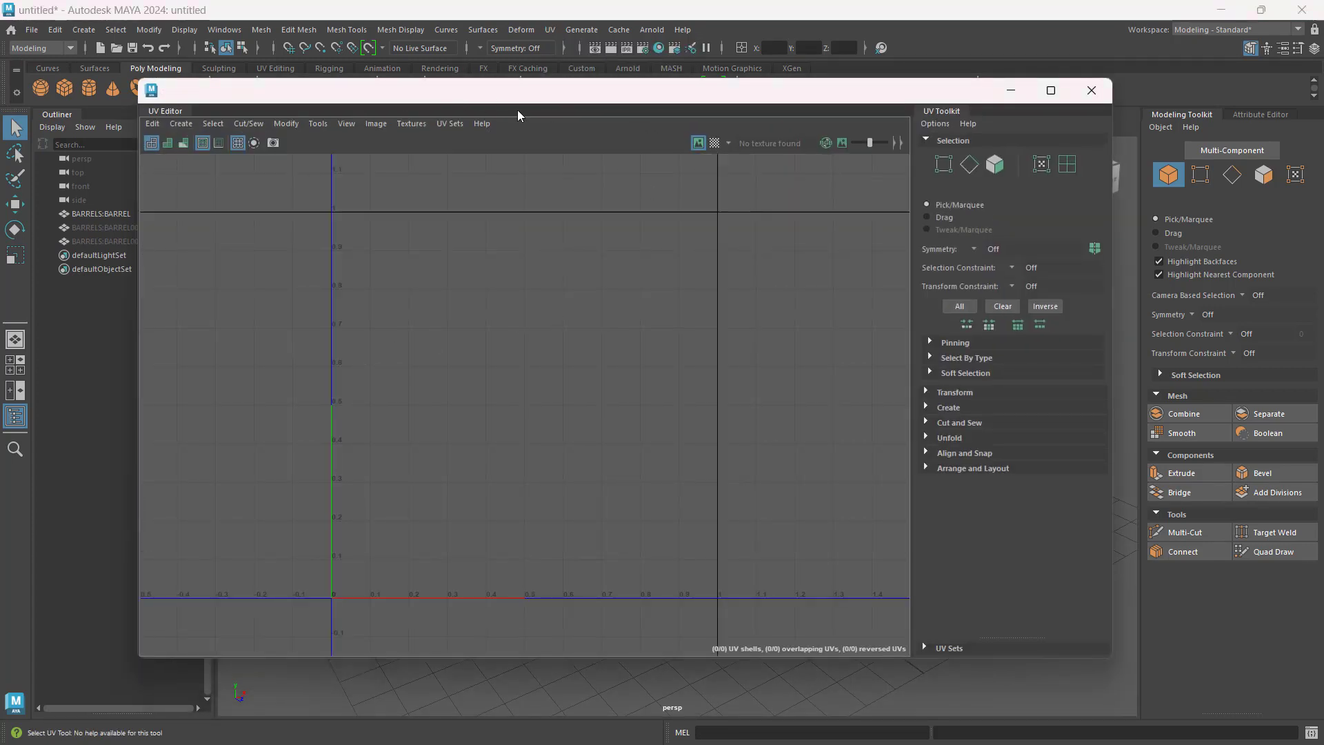
left_click_drag(139, 338, 591, 352)
left_click_drag(823, 80, 1139, 138)
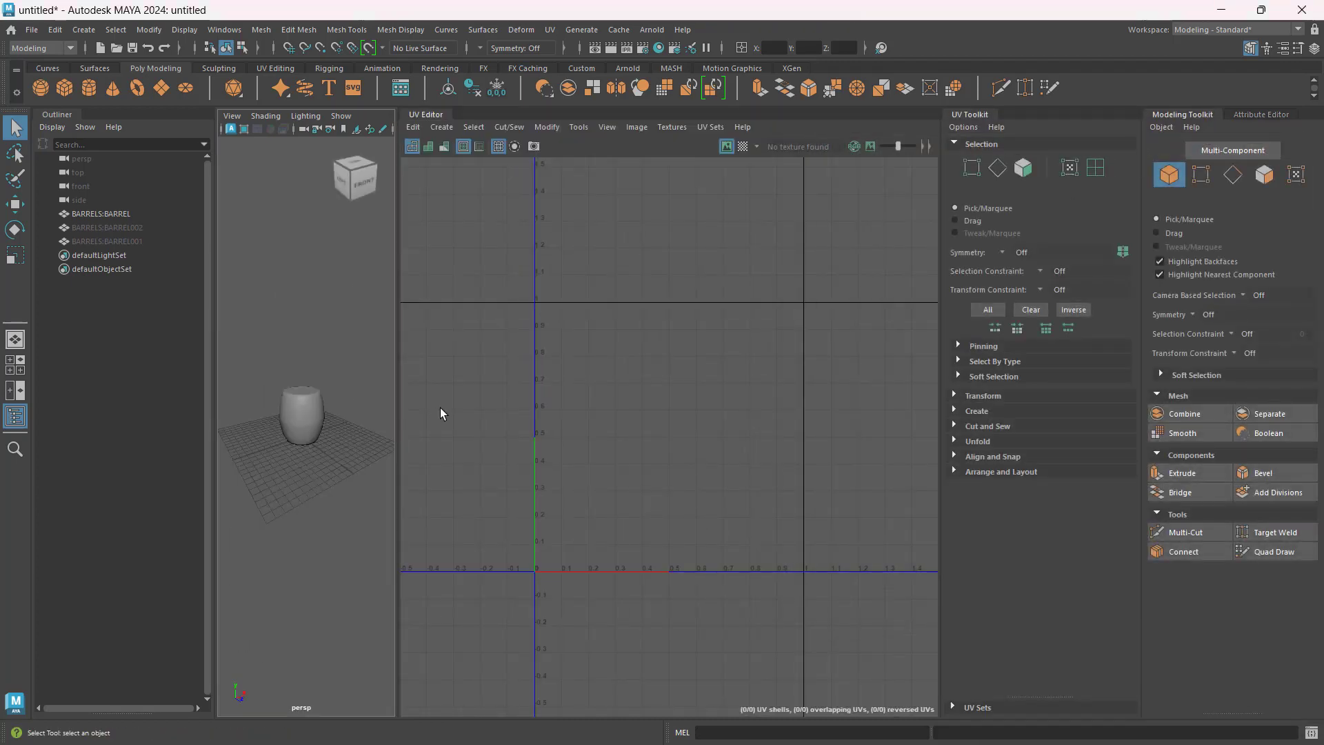
left_click_drag(396, 411, 631, 394)
scroll(756, 423, "up", 3)
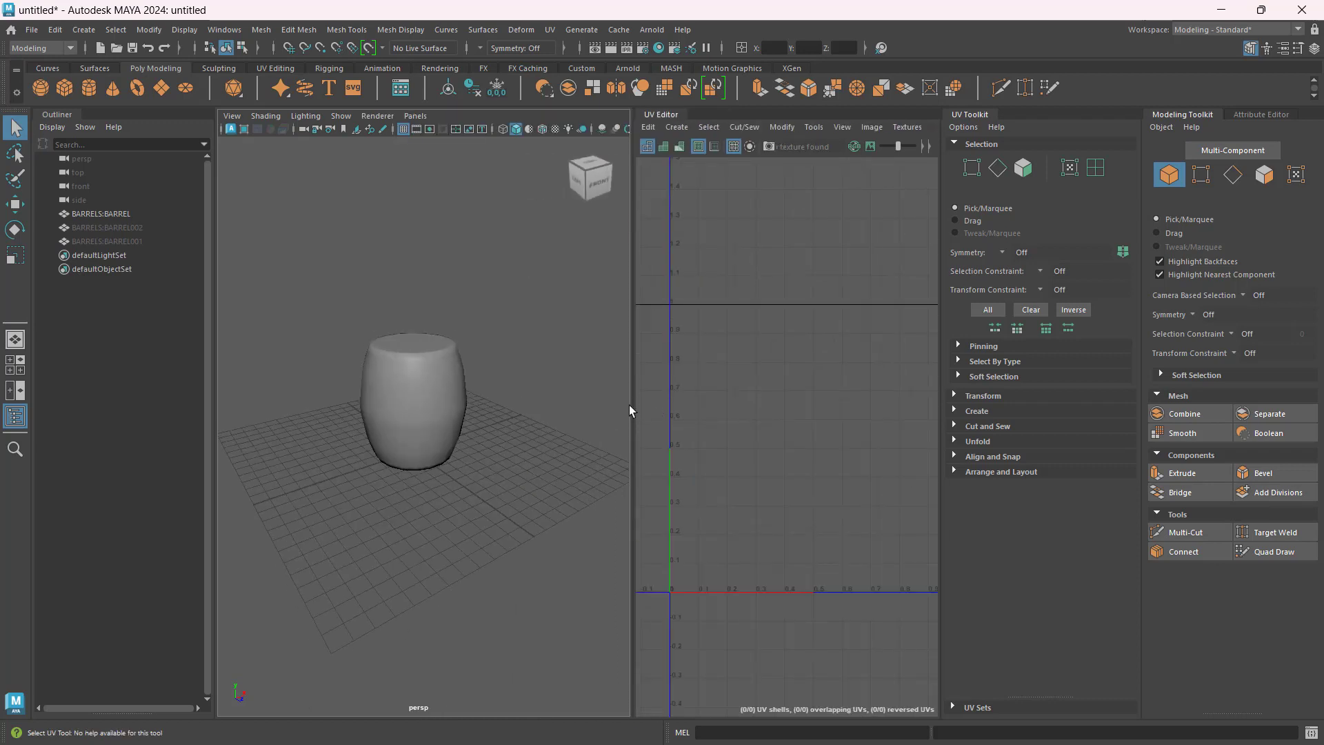
left_click_drag(629, 404, 602, 403)
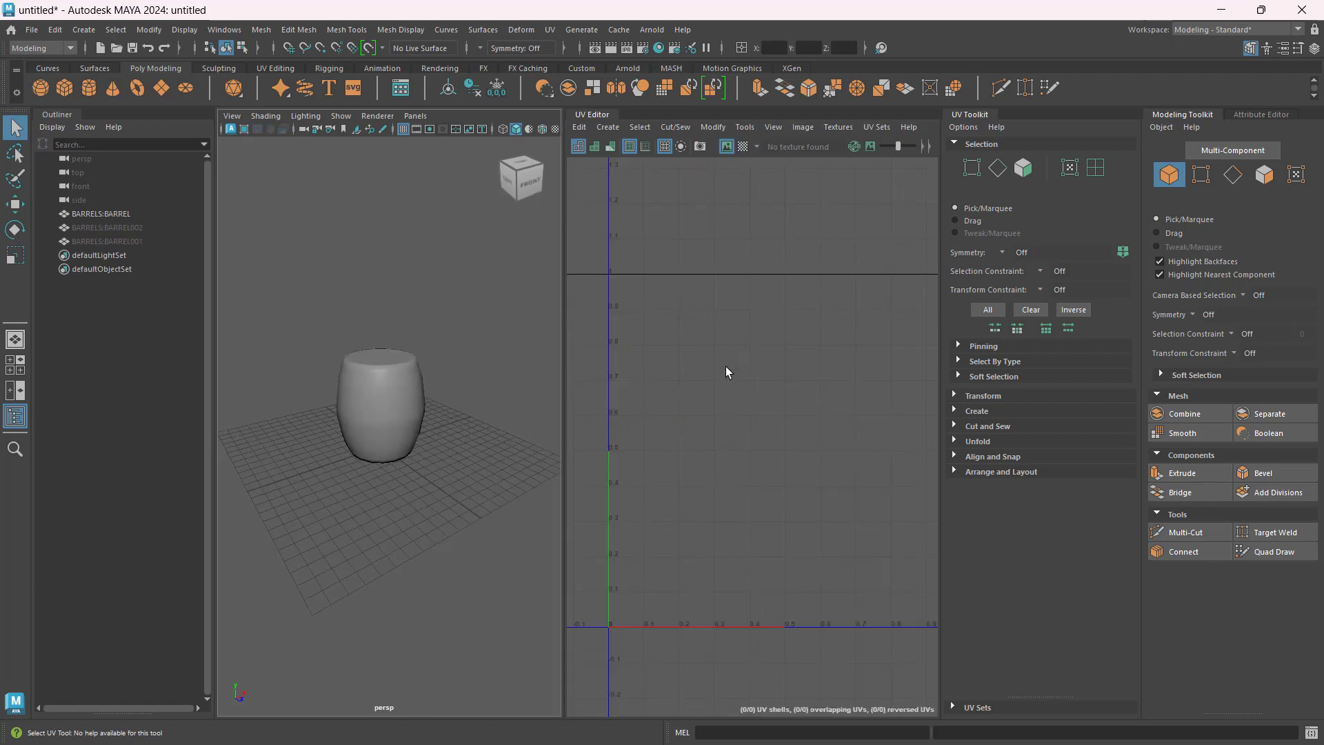
scroll(823, 427, "down", 1)
middle_click_drag(823, 428, 806, 394, "alt")
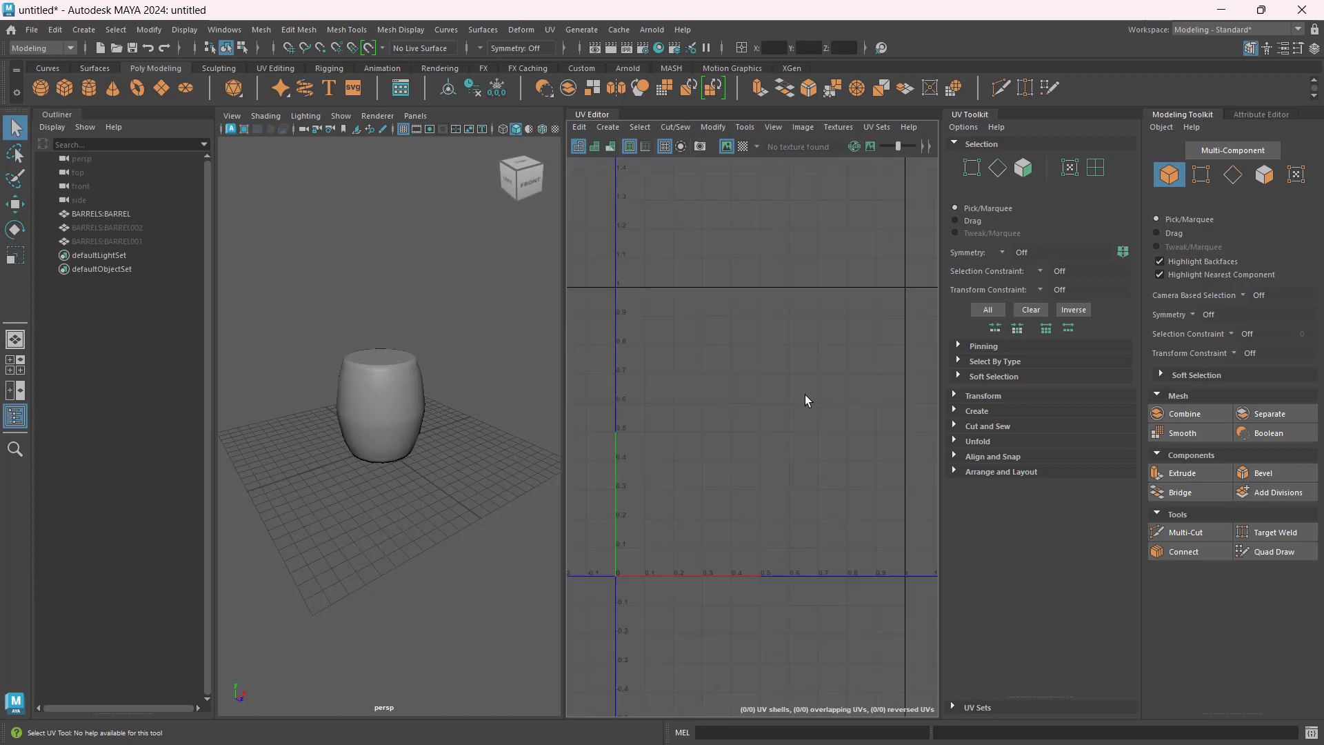
scroll(415, 499, "up", 5)
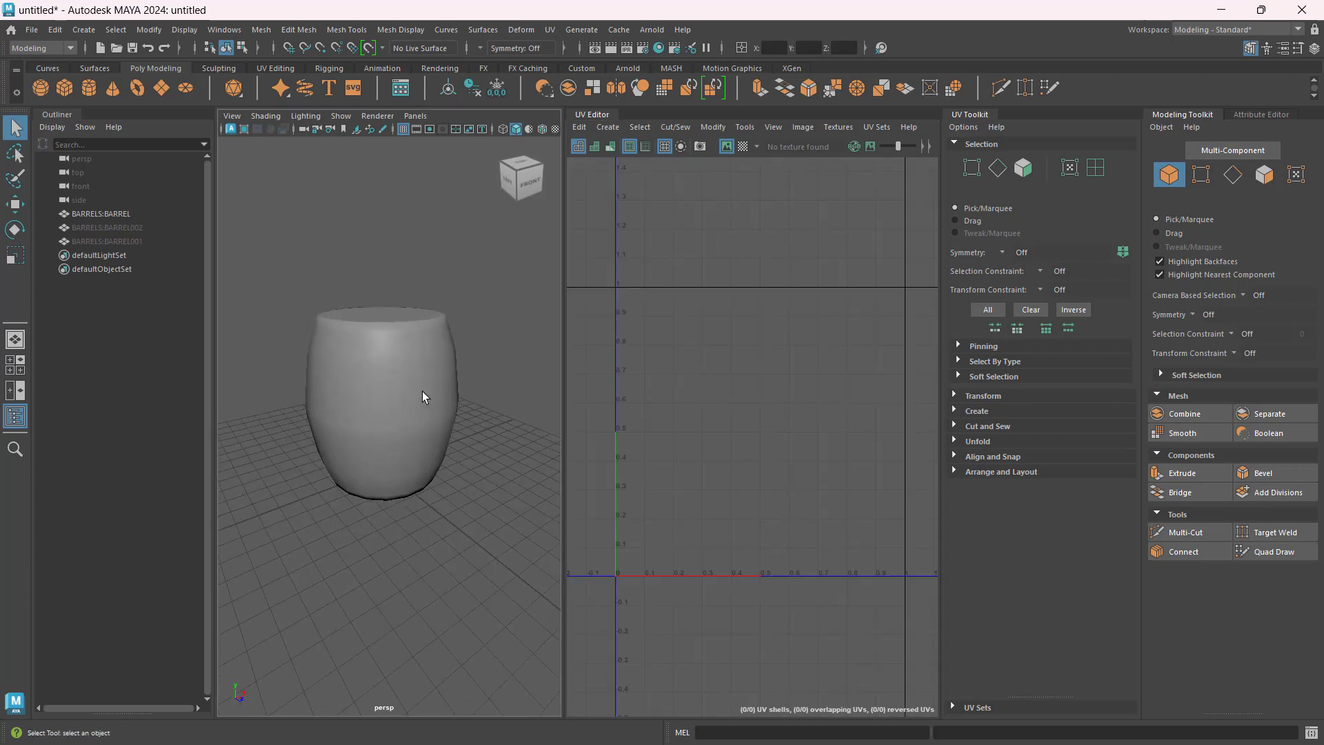
Step: Apply Automatic UV projection to the whole barrel object
left_click(422, 396)
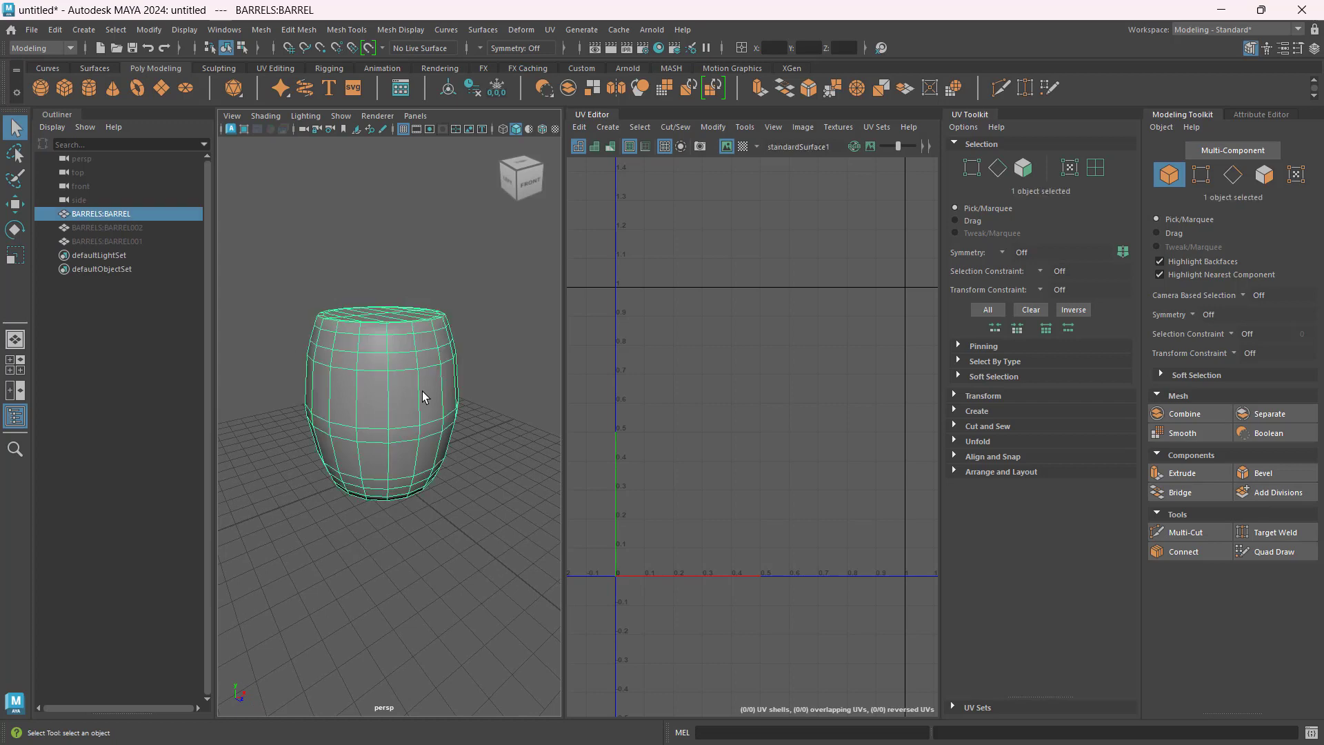
right_click(751, 383)
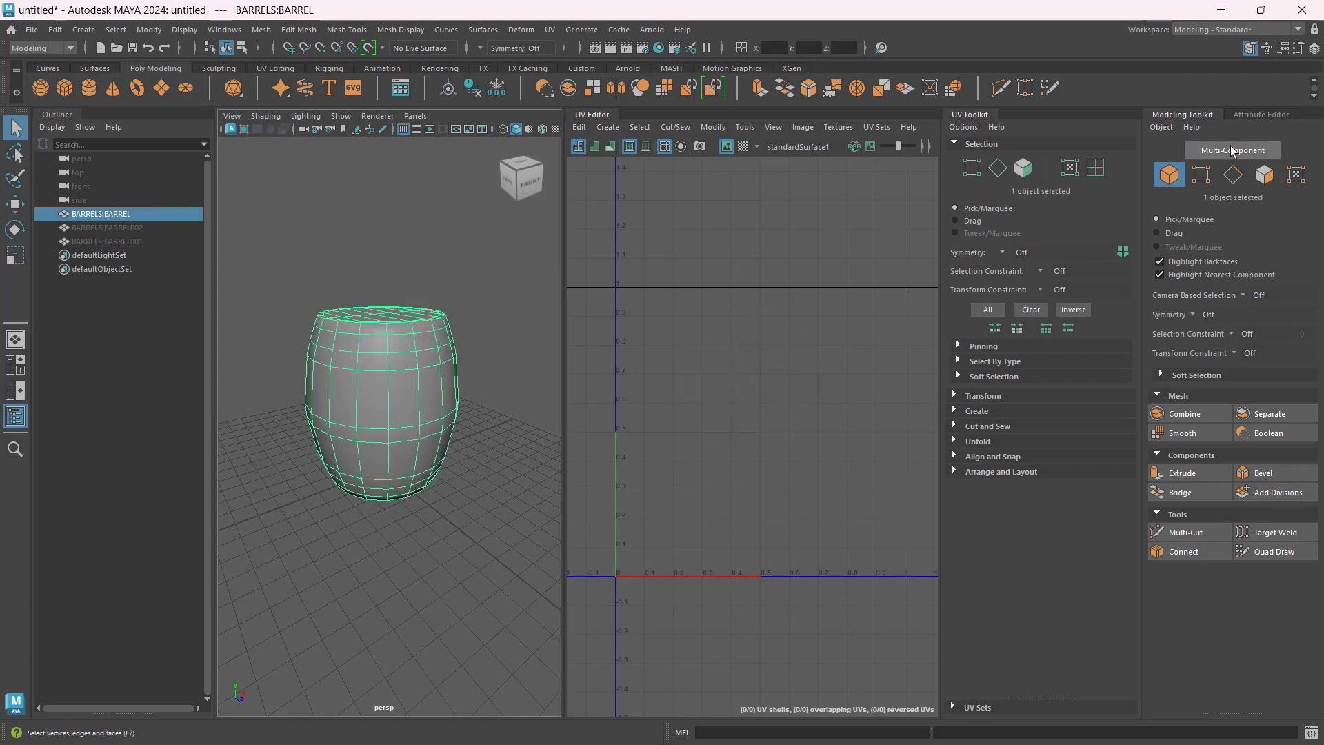
left_click(1165, 175)
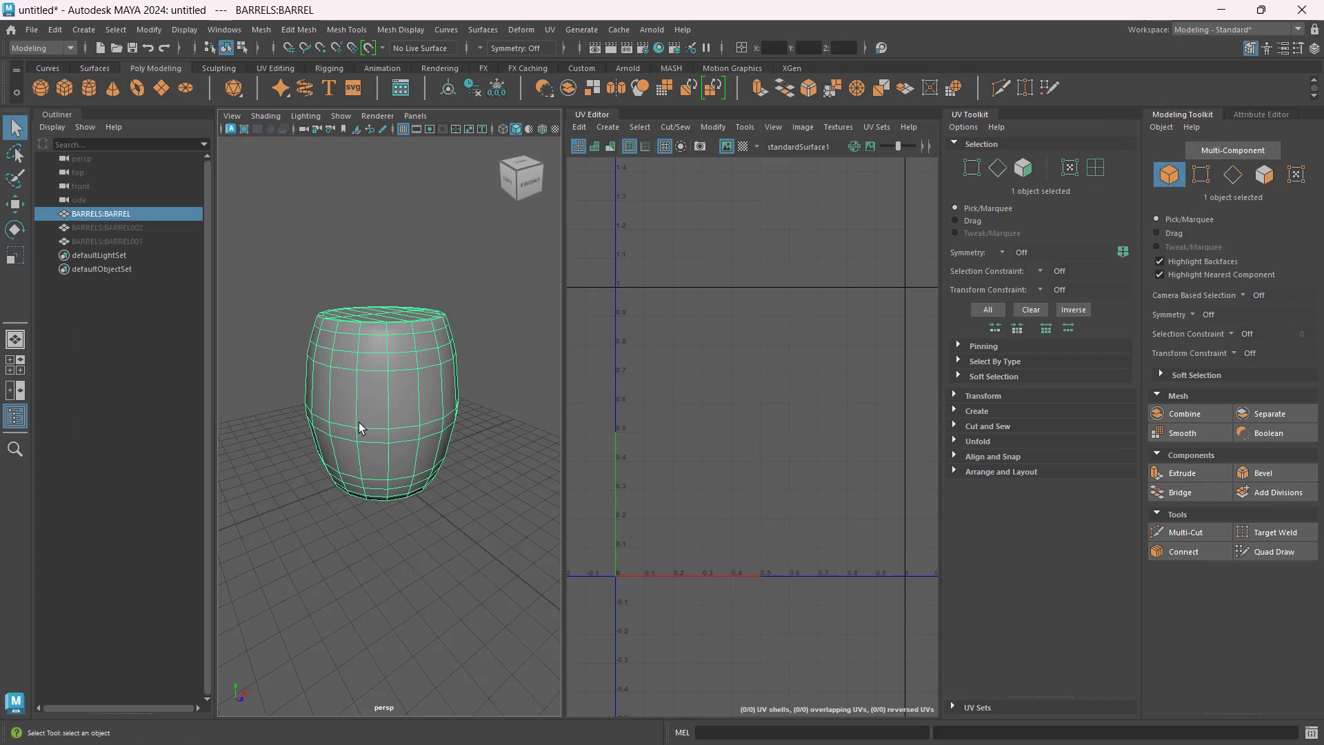
left_click(607, 127)
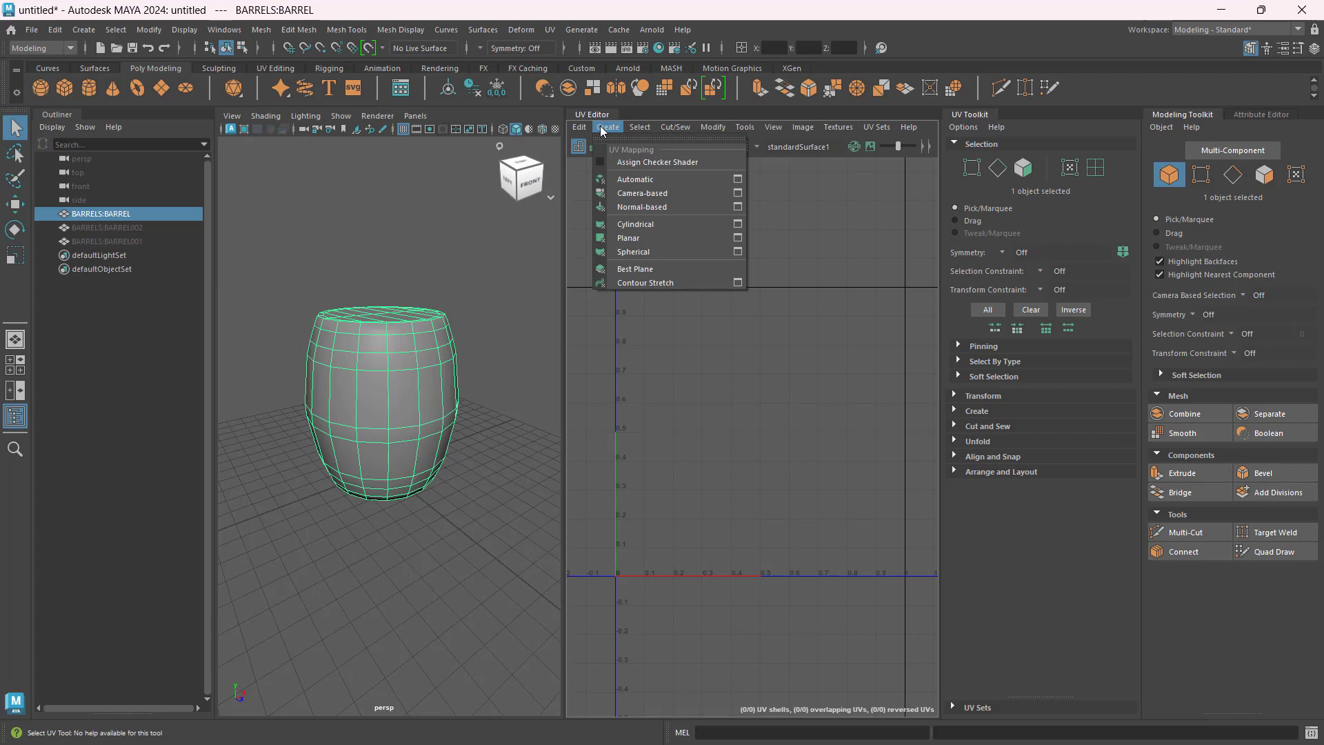
left_click(668, 181)
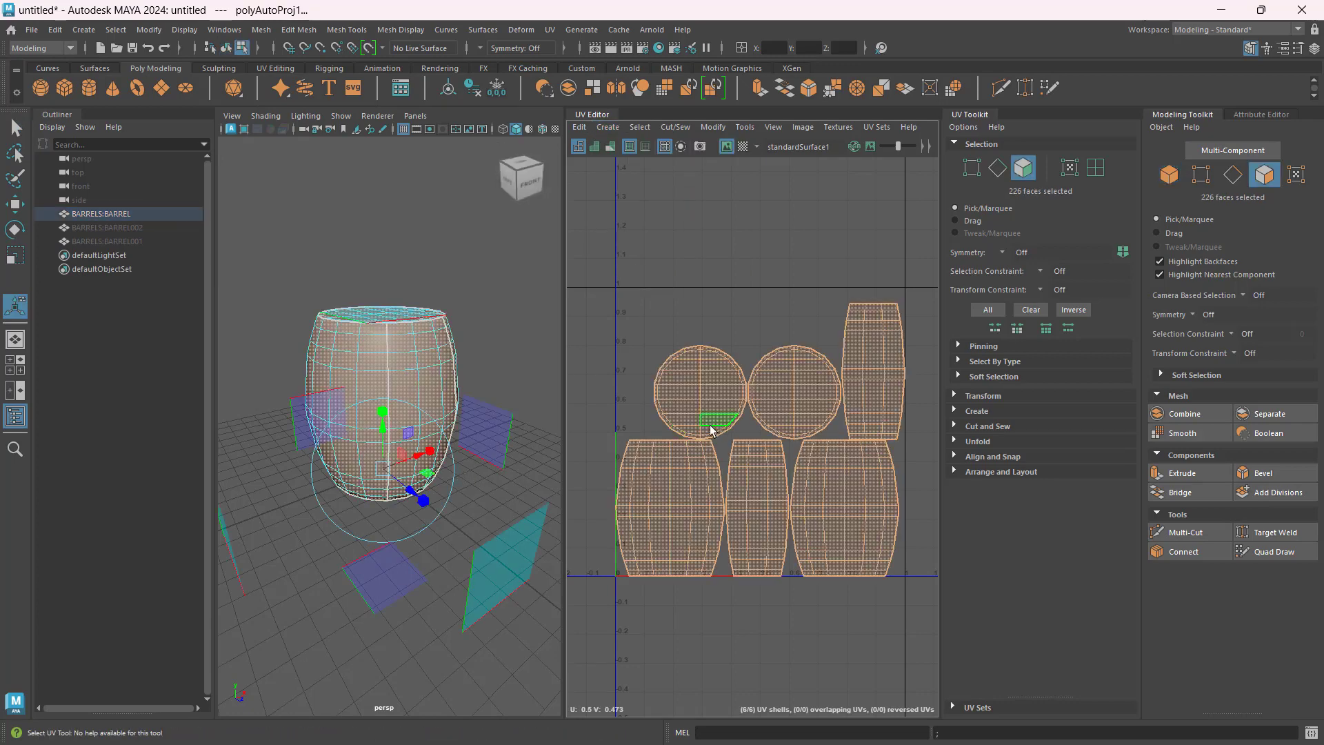
scroll(645, 417, "down", 1)
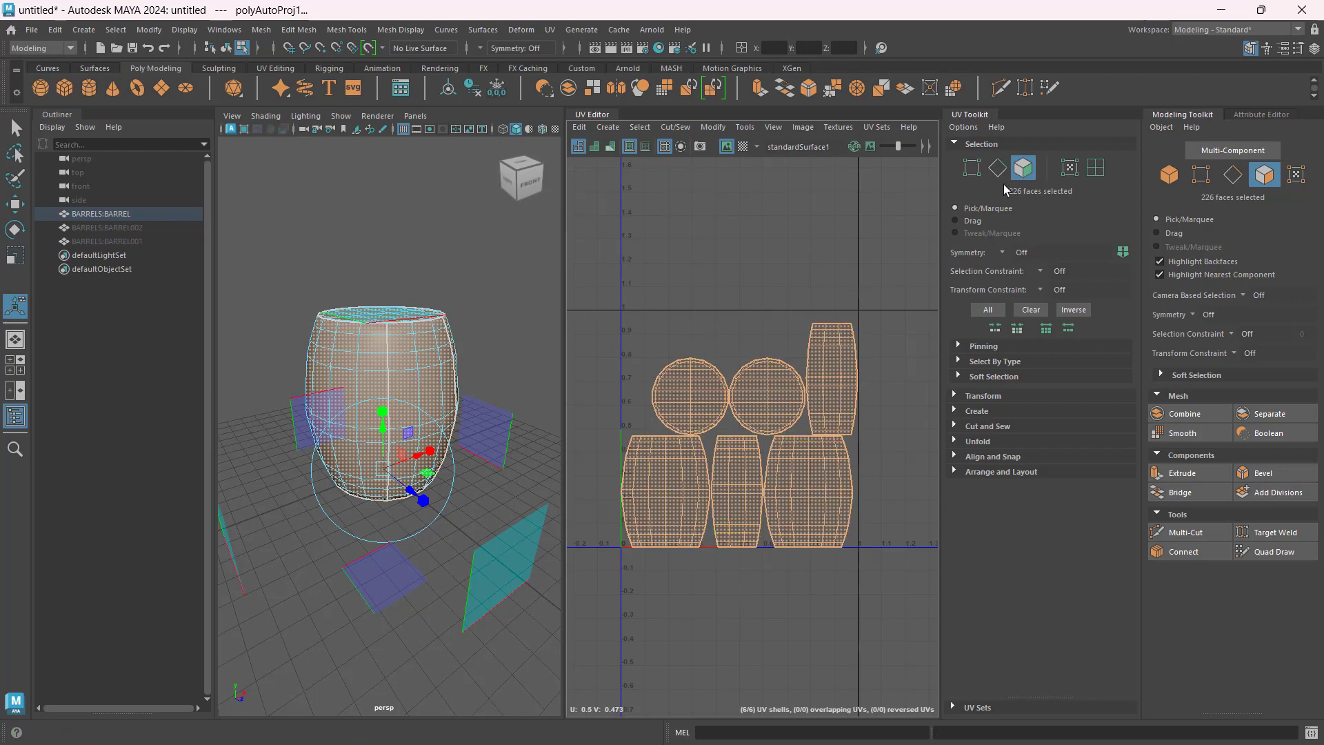
Step: Select both round cap shells in face mode and inspect the barrel's top and underside
left_click(1021, 168)
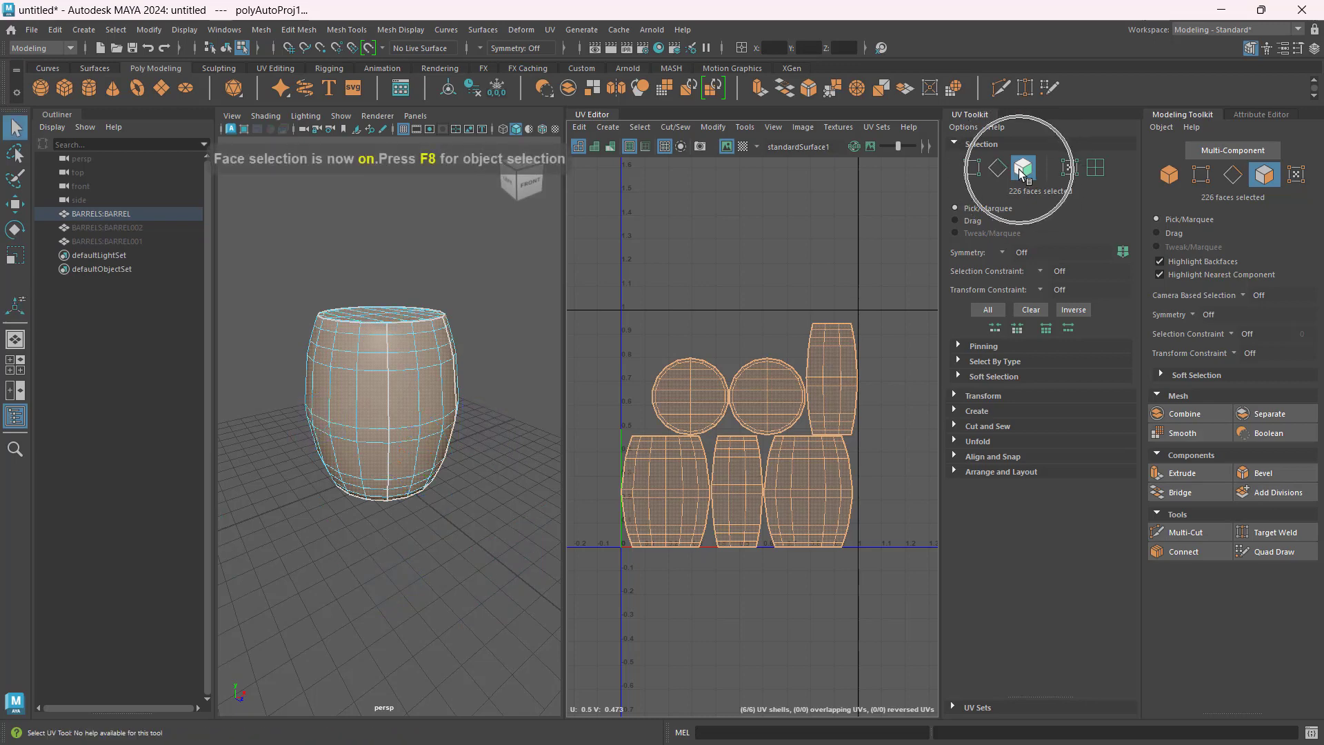
left_click(756, 213)
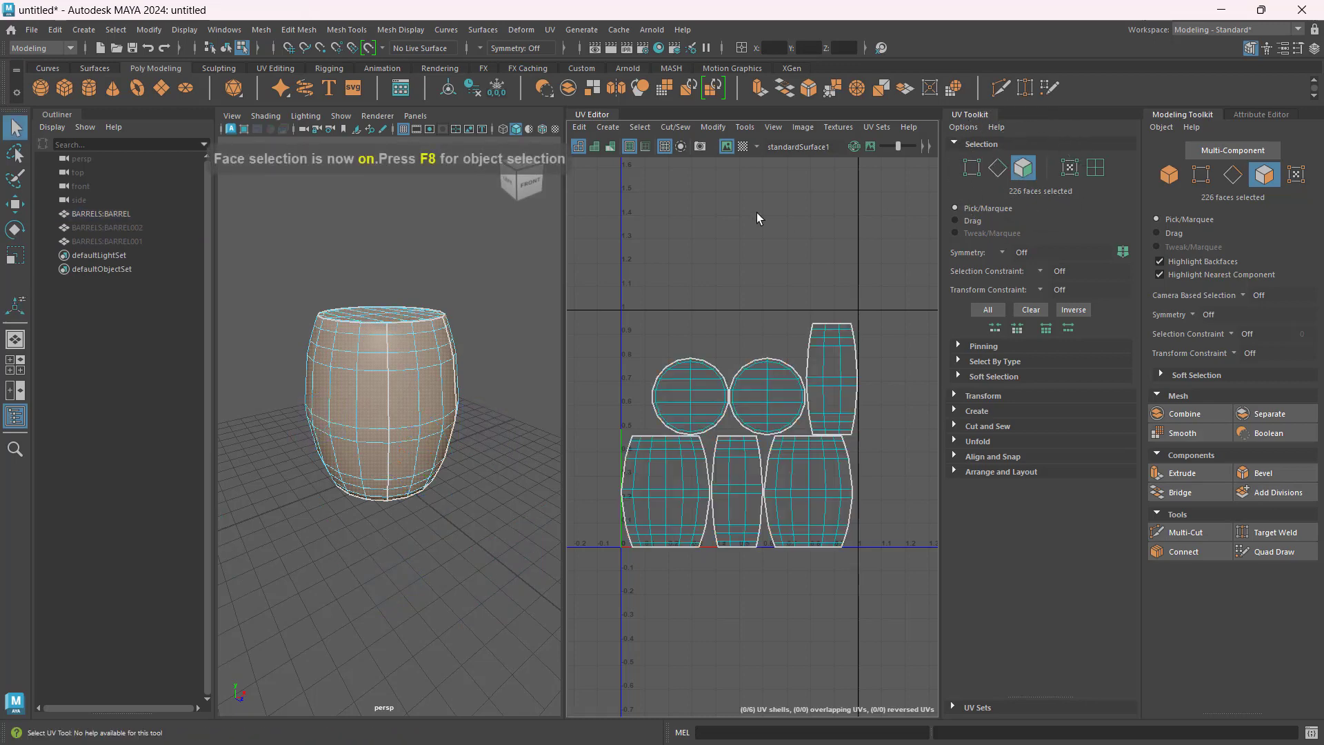
left_click(693, 400)
left_click(776, 399, "shift")
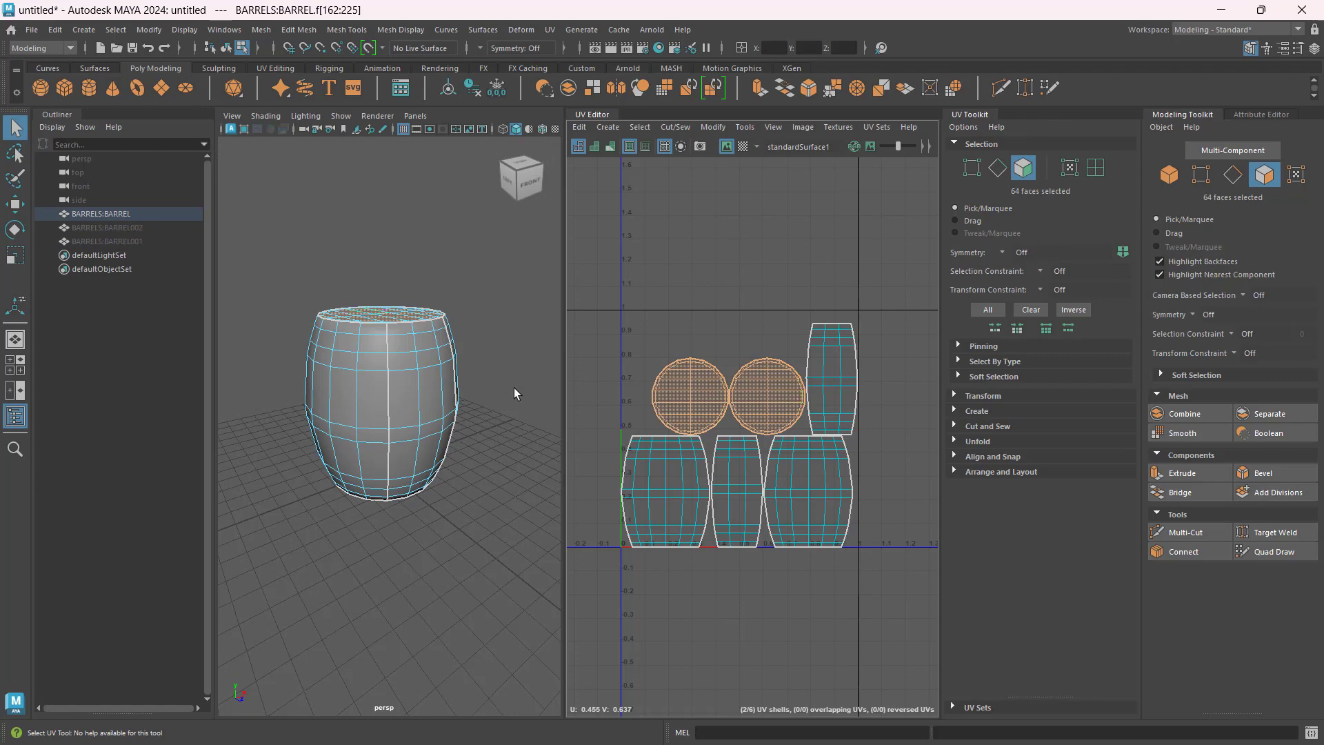
left_click_drag(467, 414, 467, 444, "alt")
scroll(741, 400, "up", 4)
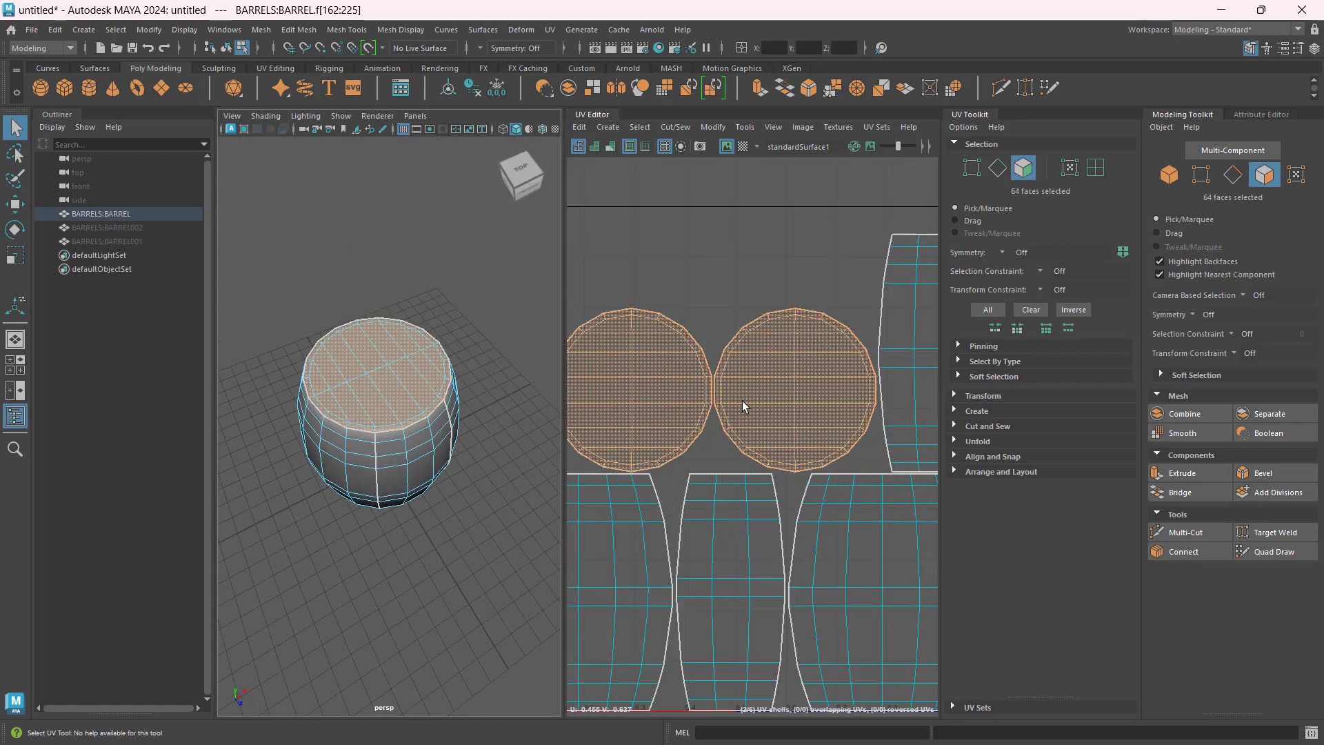
scroll(354, 361, "up", 4)
mouse_move(354, 361)
left_mouse_down("alt")
mouse_move(354, 343)
mouse_move(354, 358)
left_mouse_up("alt")
scroll(372, 358, "down", 4)
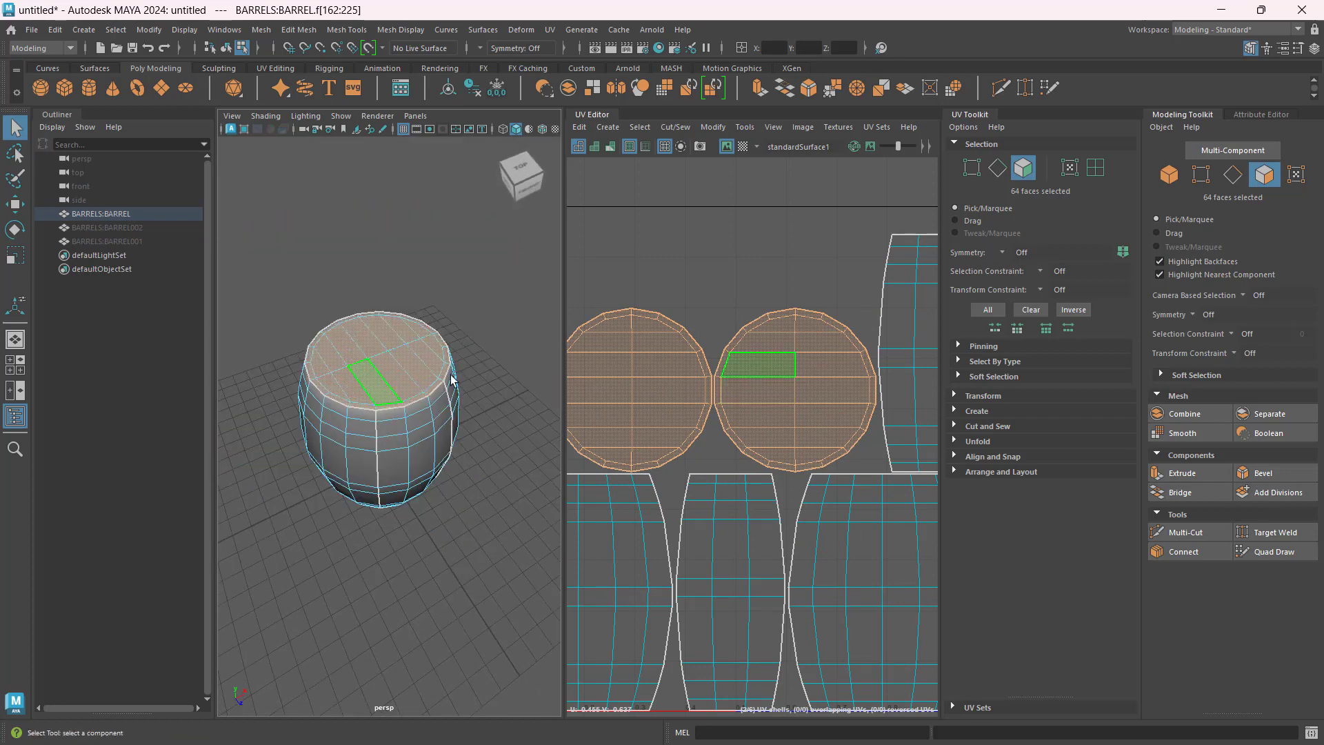
Step: Drag the two cap shells far up out of the 0–1 UV square with the Move tool
scroll(708, 335, "down", 3)
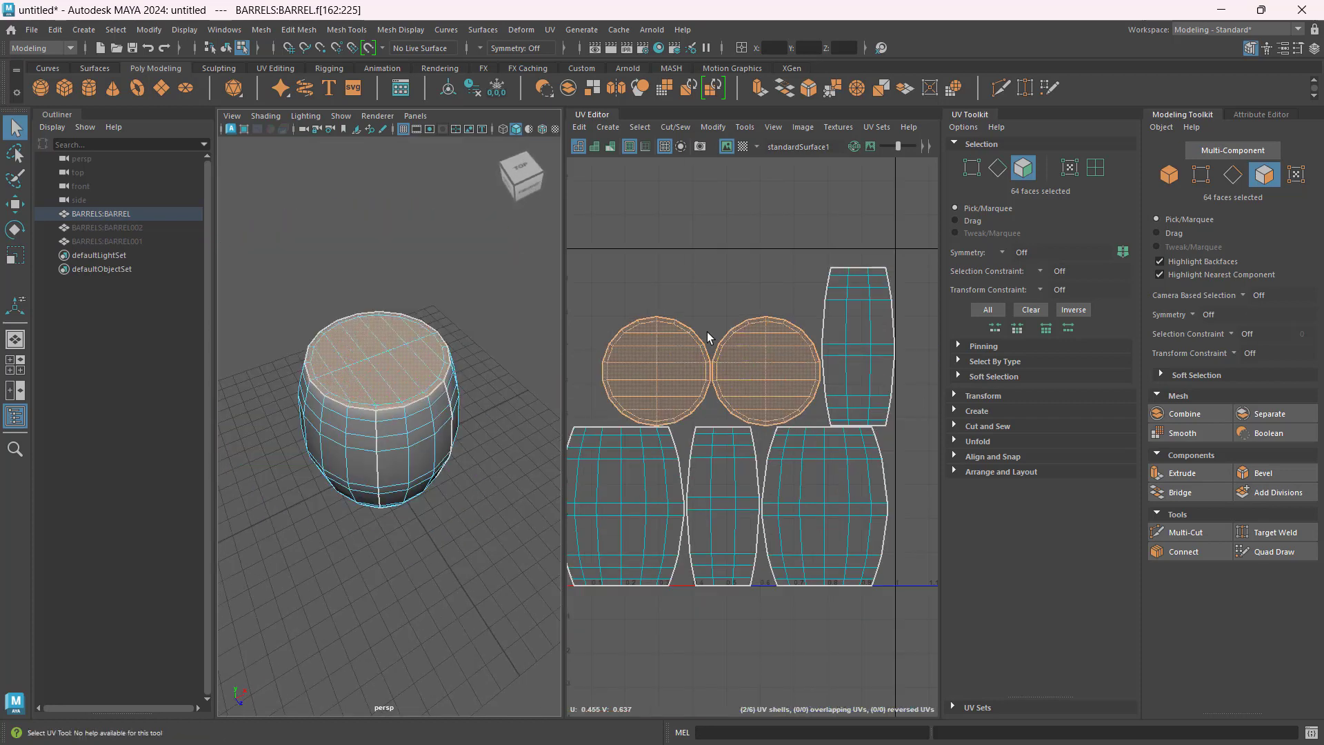
key("w")
left_click_drag(710, 314, 728, 131)
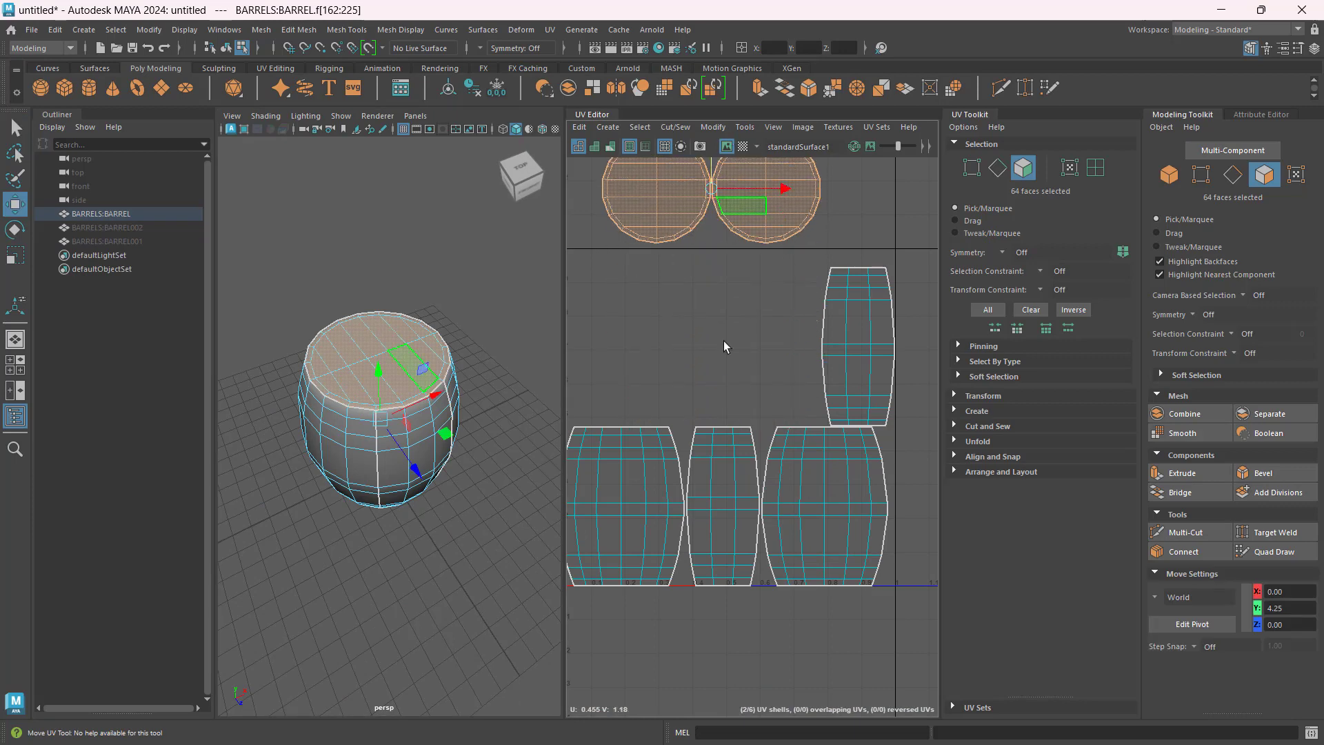
scroll(726, 352, "down", 3)
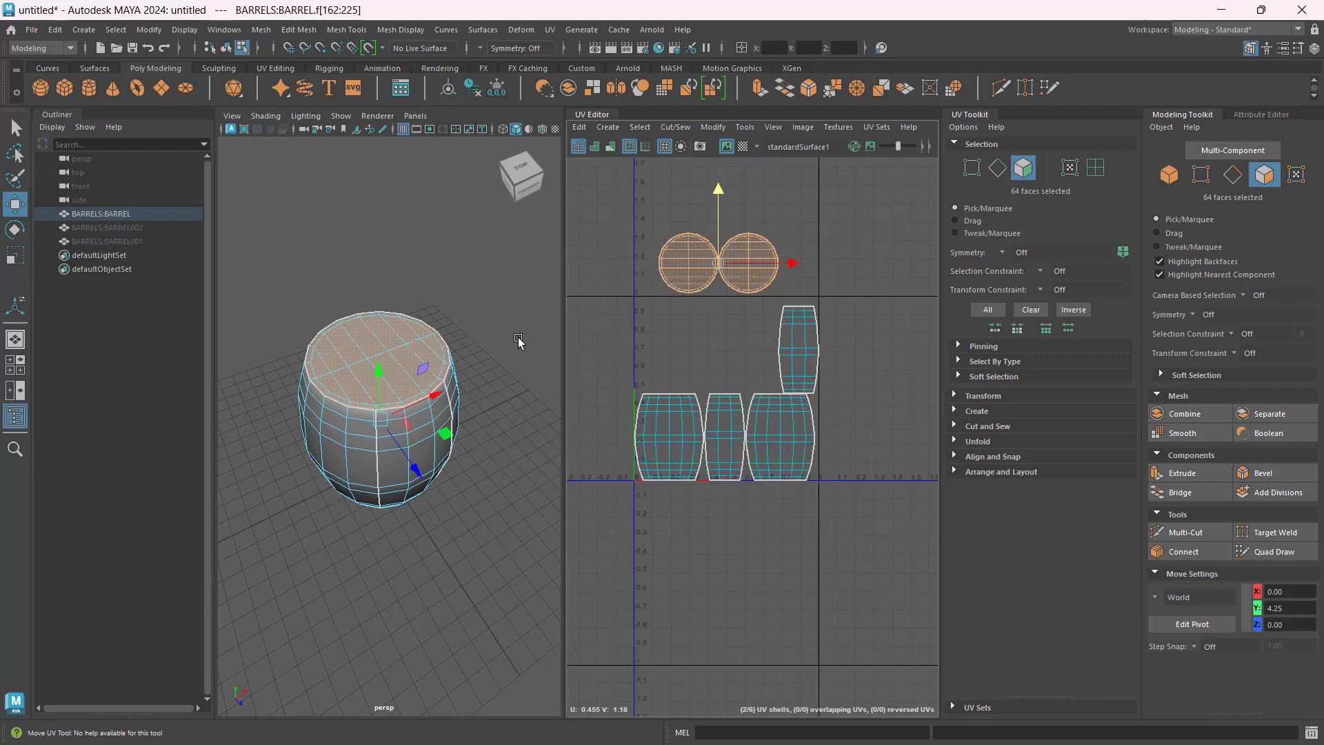
left_click_drag(523, 352, 476, 322, "alt")
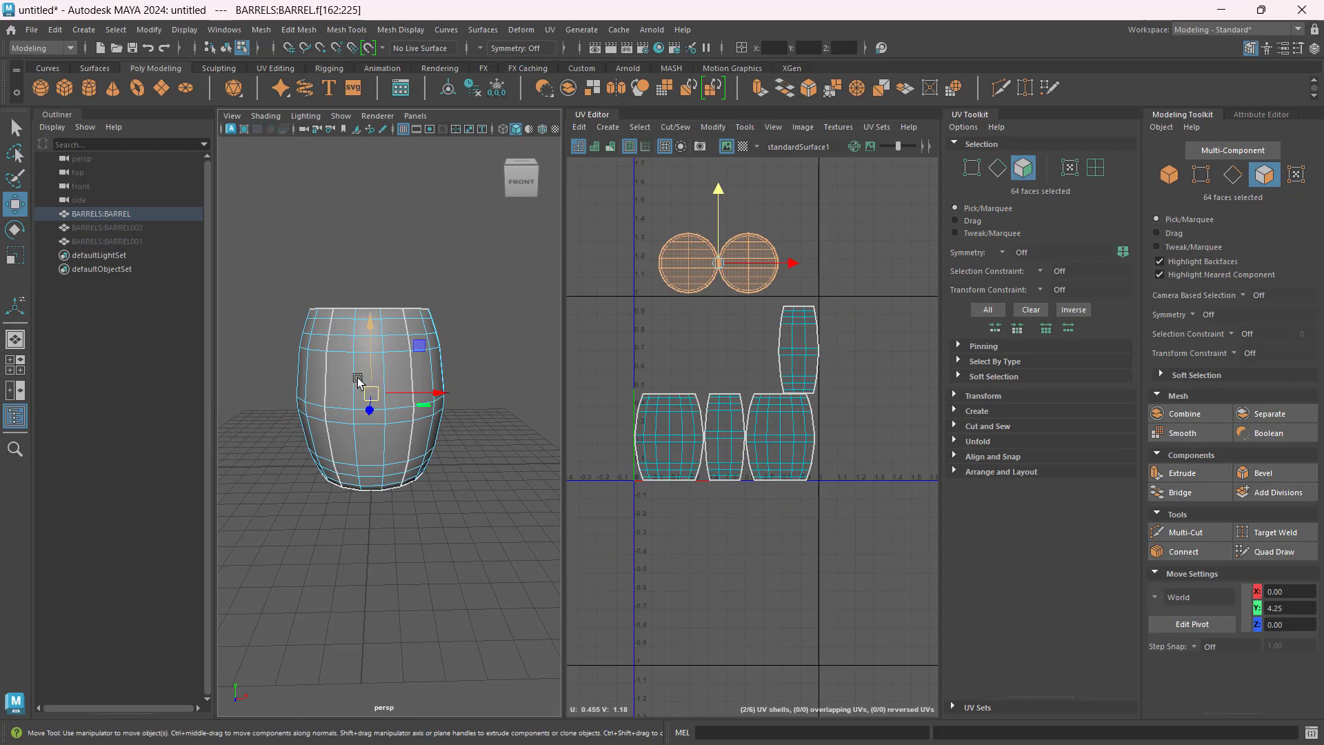
Step: Select the barrel's side faces, excluding the caps, and remap them with Normal-Based Mapping
left_click(519, 193)
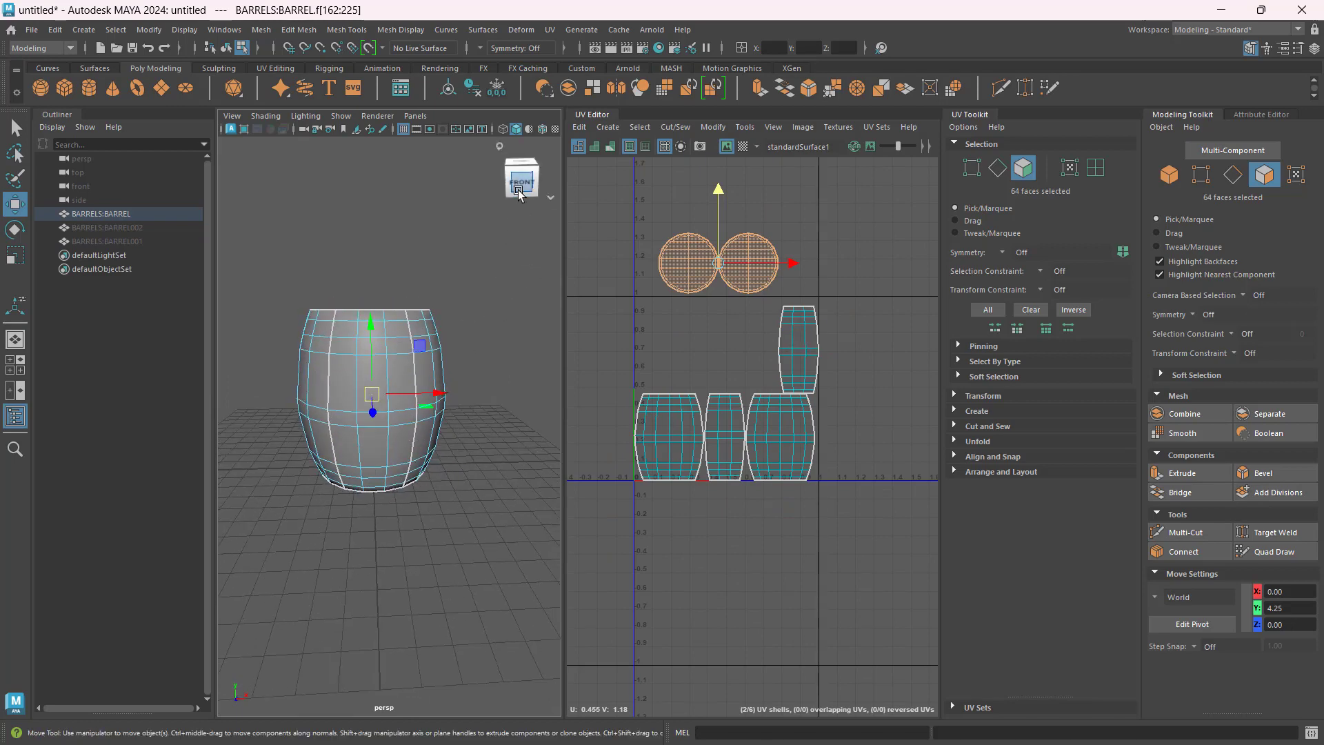
left_click(370, 450)
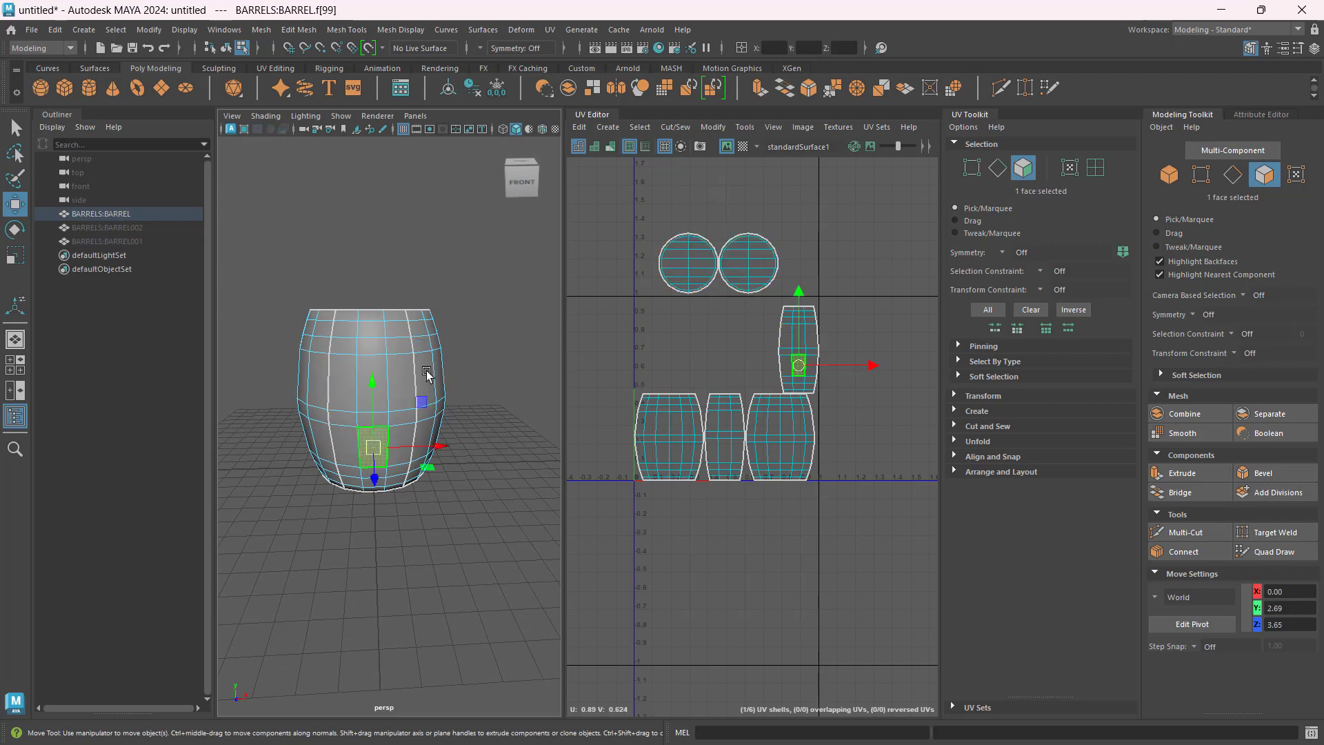
left_click_drag(493, 325, 482, 395, "alt")
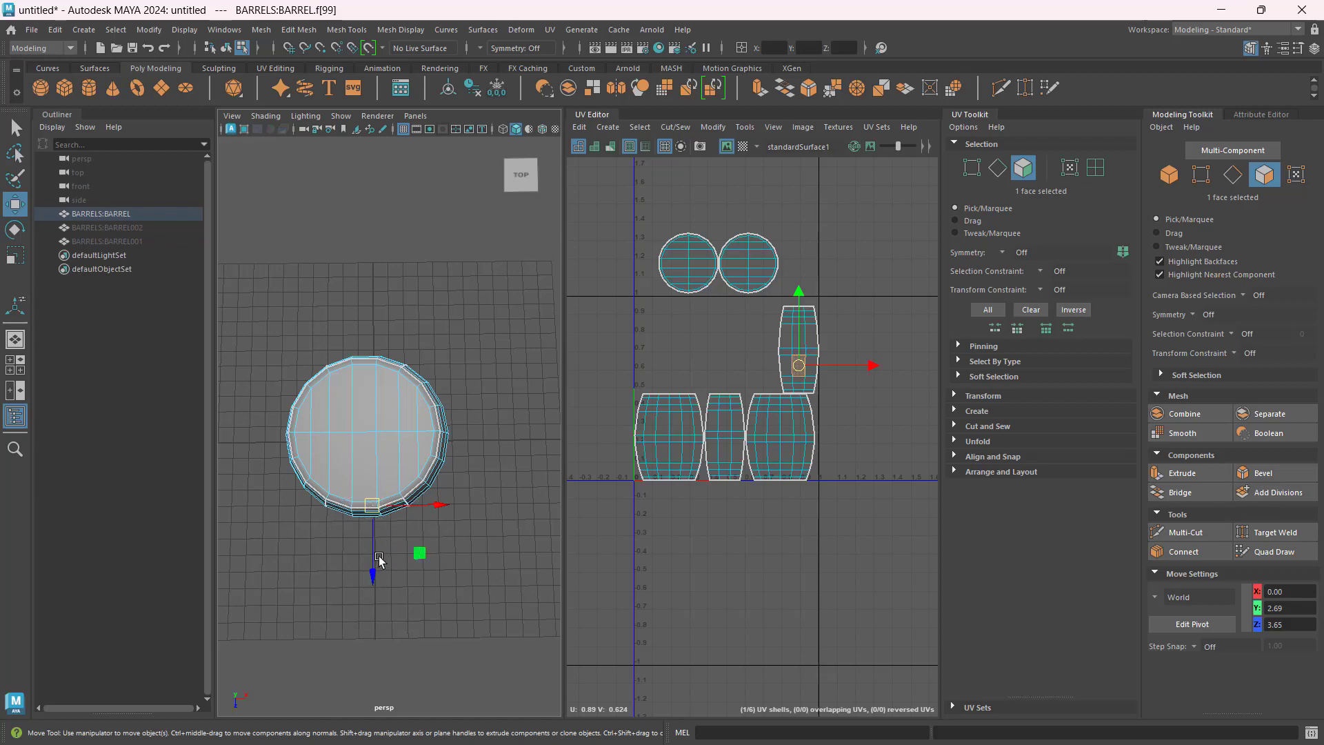
left_click_drag(271, 608, 486, 448)
left_click_drag(482, 493, 485, 447, "alt")
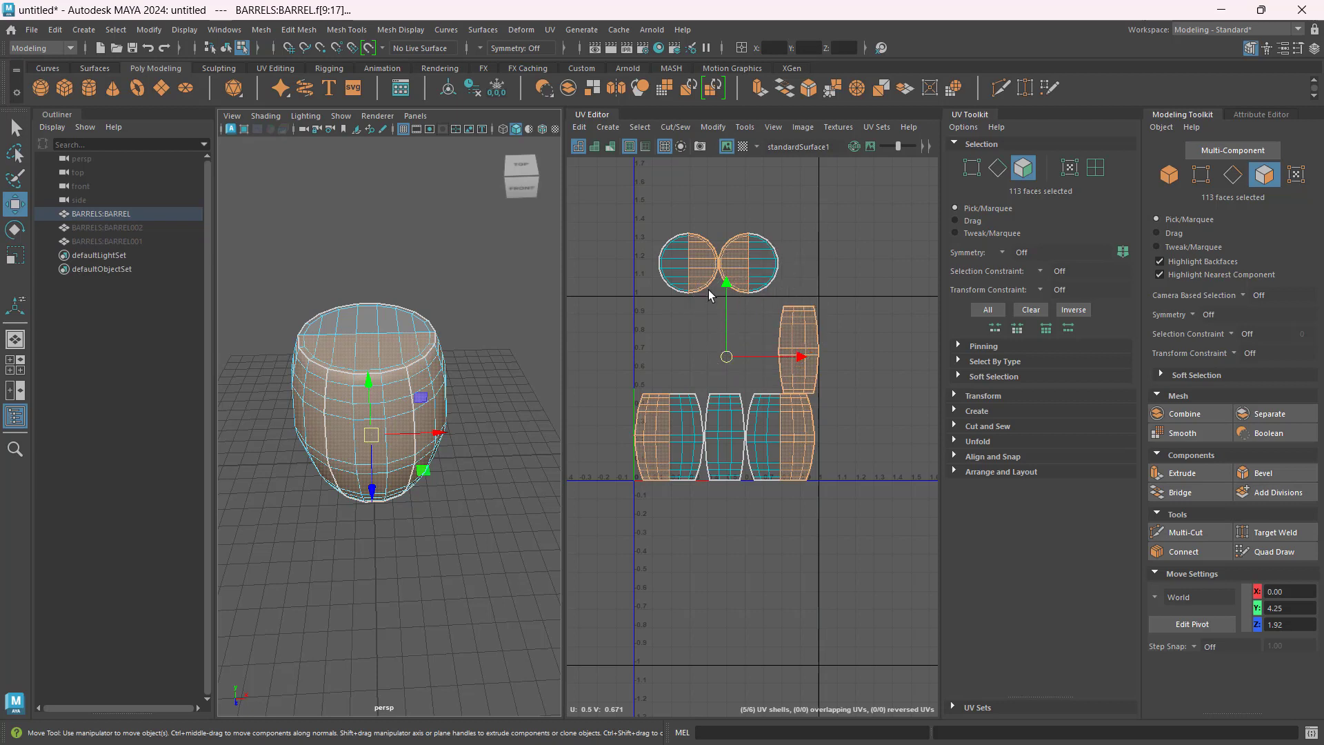
left_click_drag(627, 209, 819, 297)
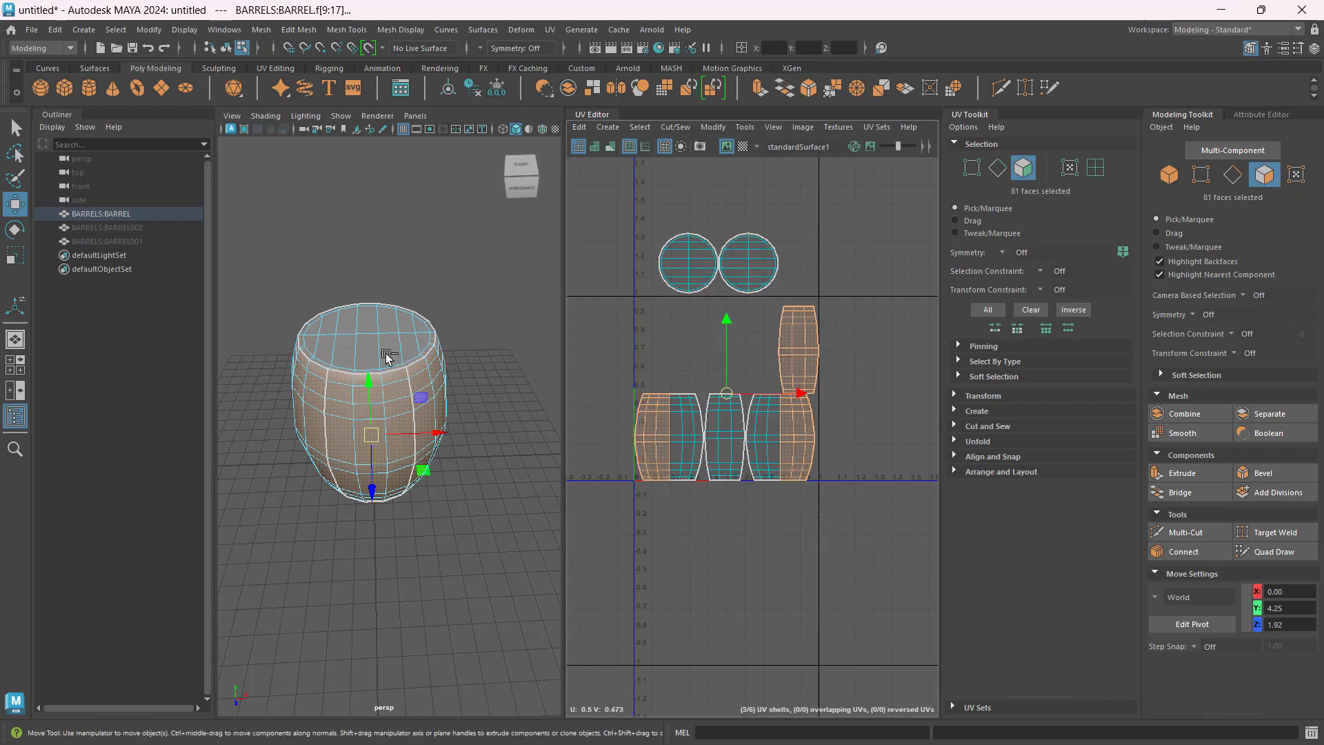
left_click_drag(429, 364, 458, 502, "alt")
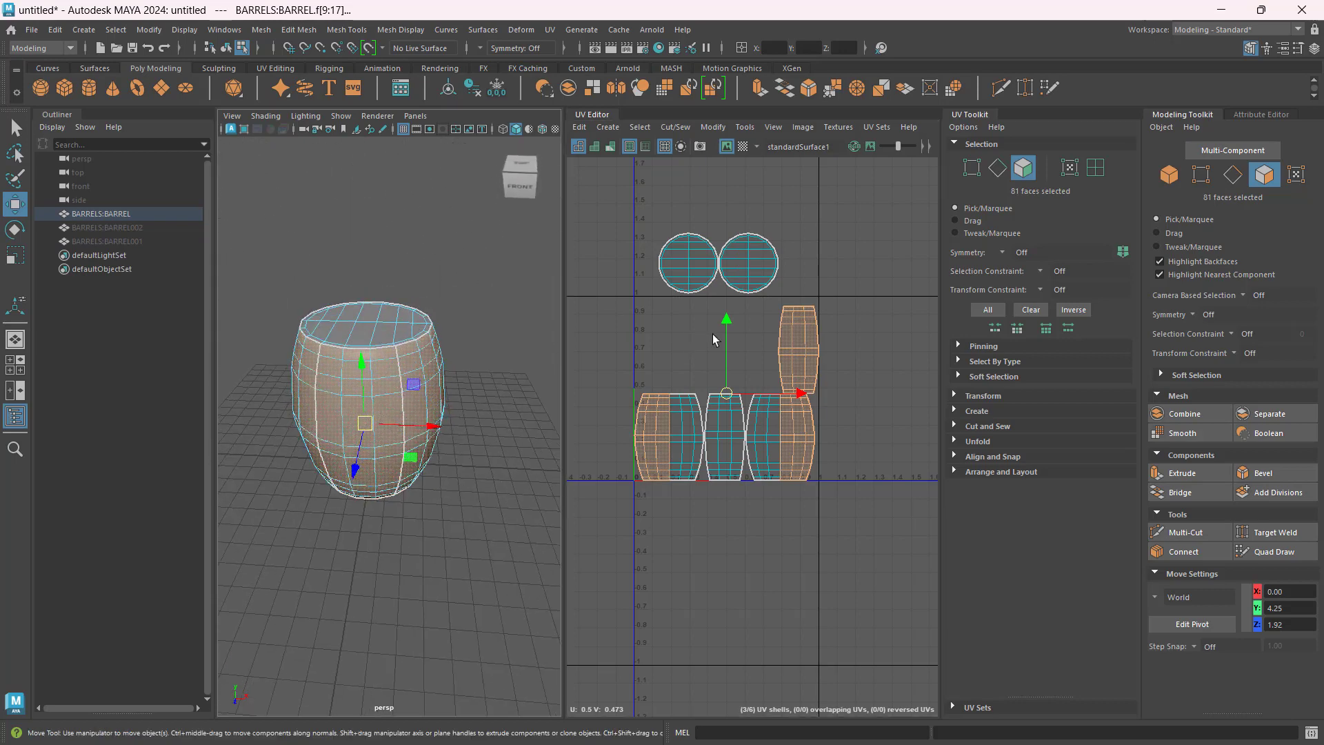
right_click_drag(709, 332, 811, 255, "shift")
Step: Move the side shell down-left out of the UV square
scroll(797, 302, "down", 3)
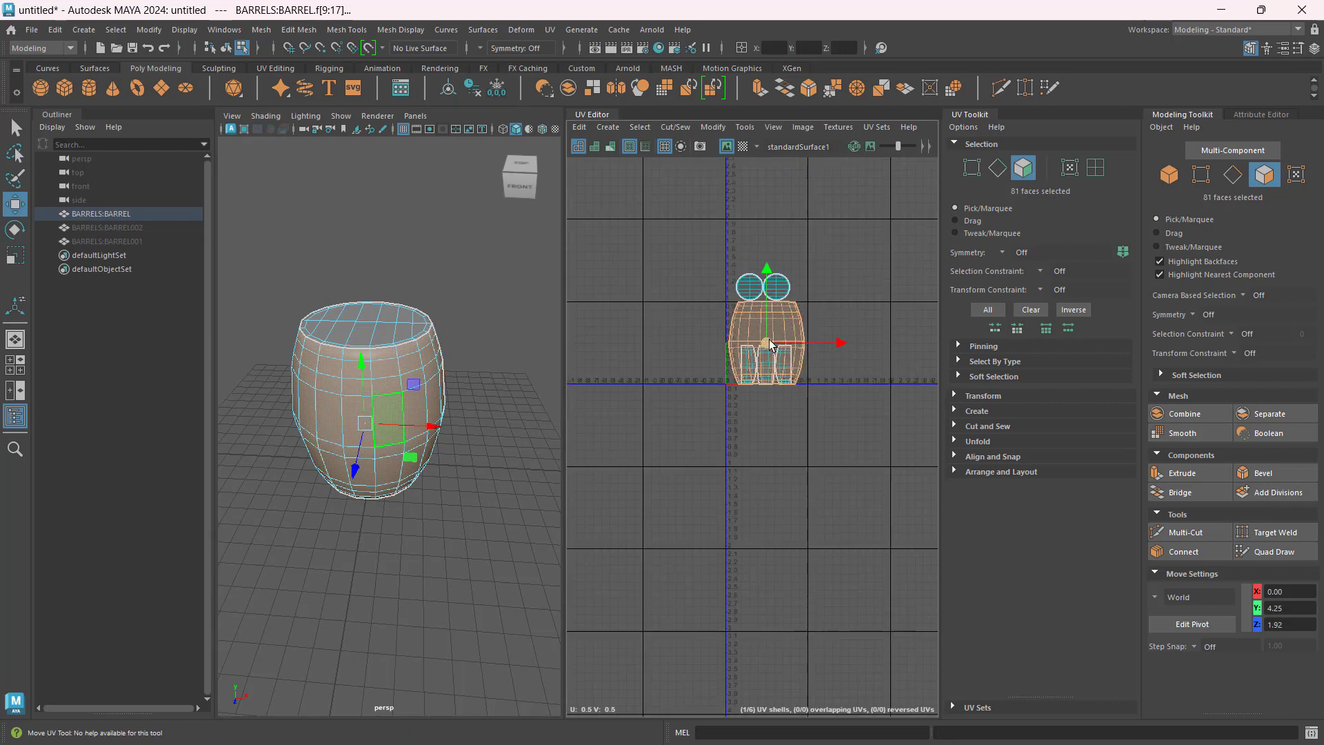
left_click_drag(771, 344, 666, 423)
scroll(758, 407, "up", 3)
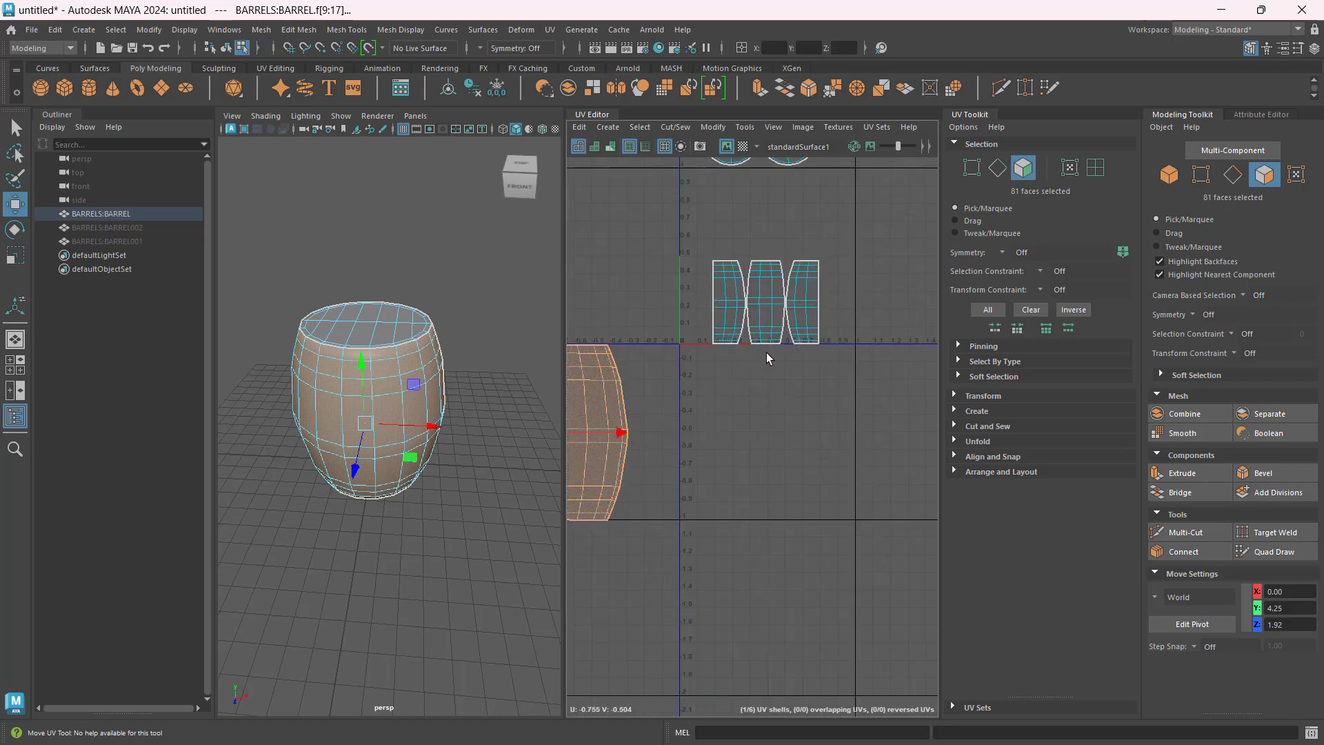
Step: Remap the three side strip shells as one normal-based shell and move it below the 0 line
left_click(766, 394)
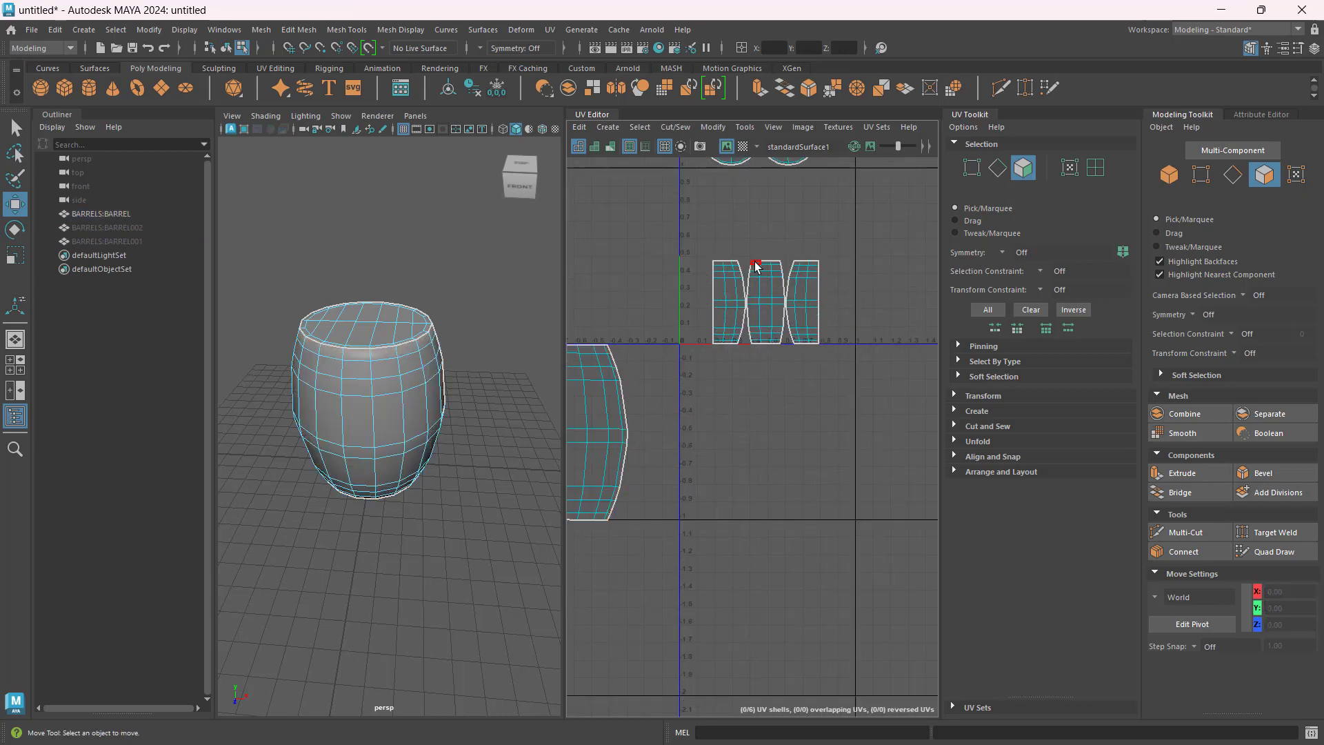
left_click_drag(681, 236, 883, 412)
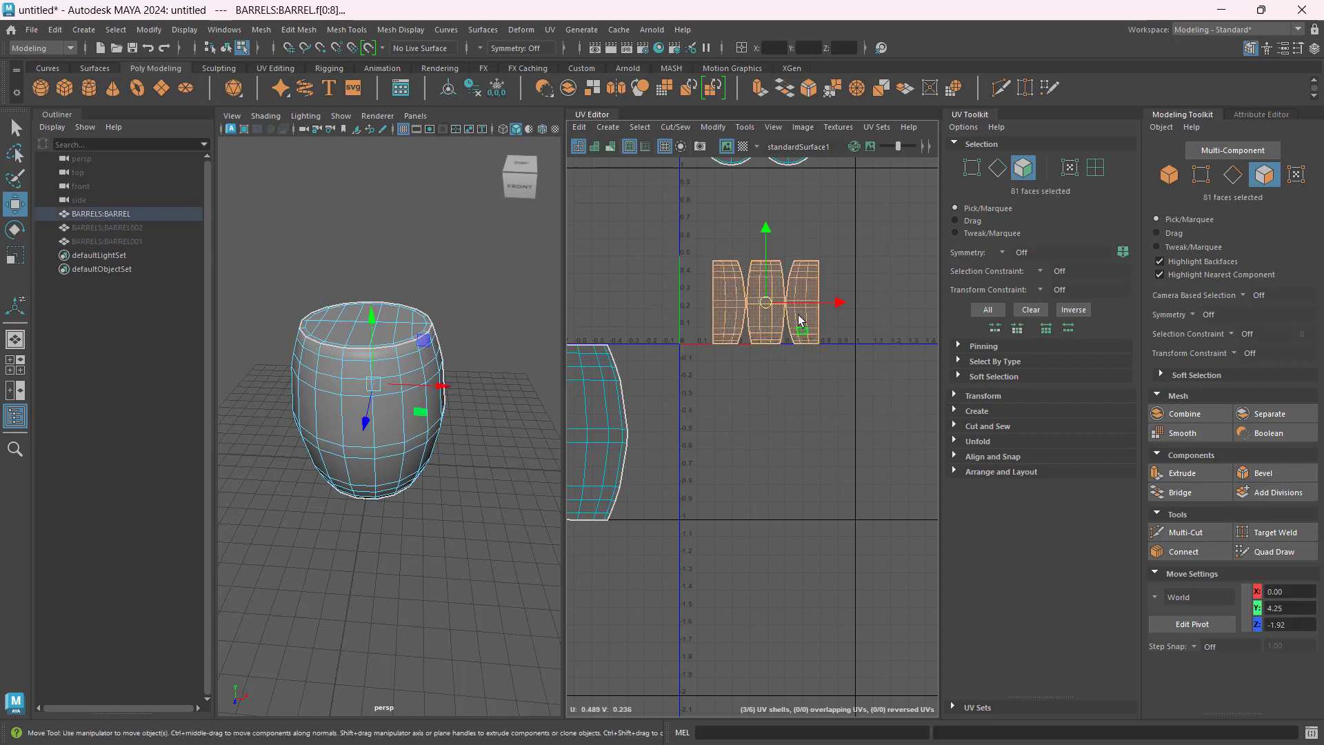
right_click_drag(791, 300, 864, 216, "shift")
scroll(784, 411, "down", 2)
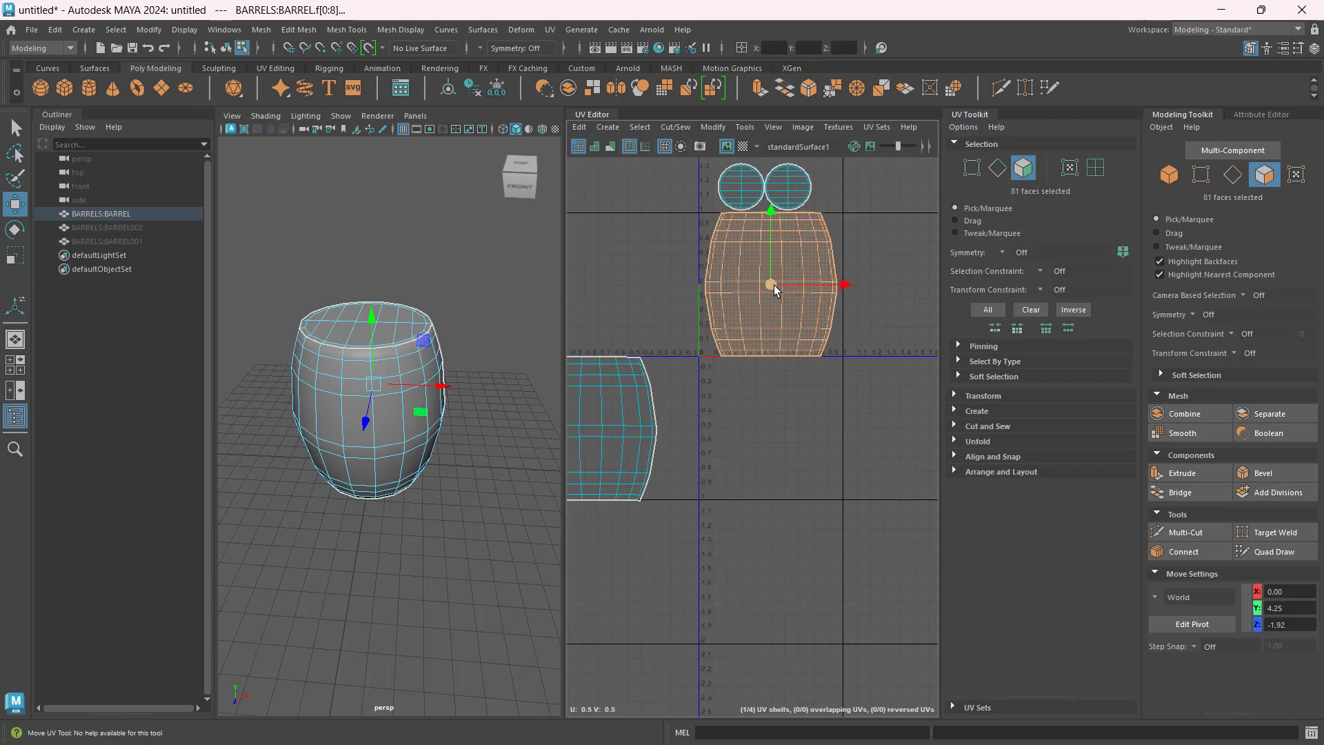
left_click_drag(773, 284, 772, 429)
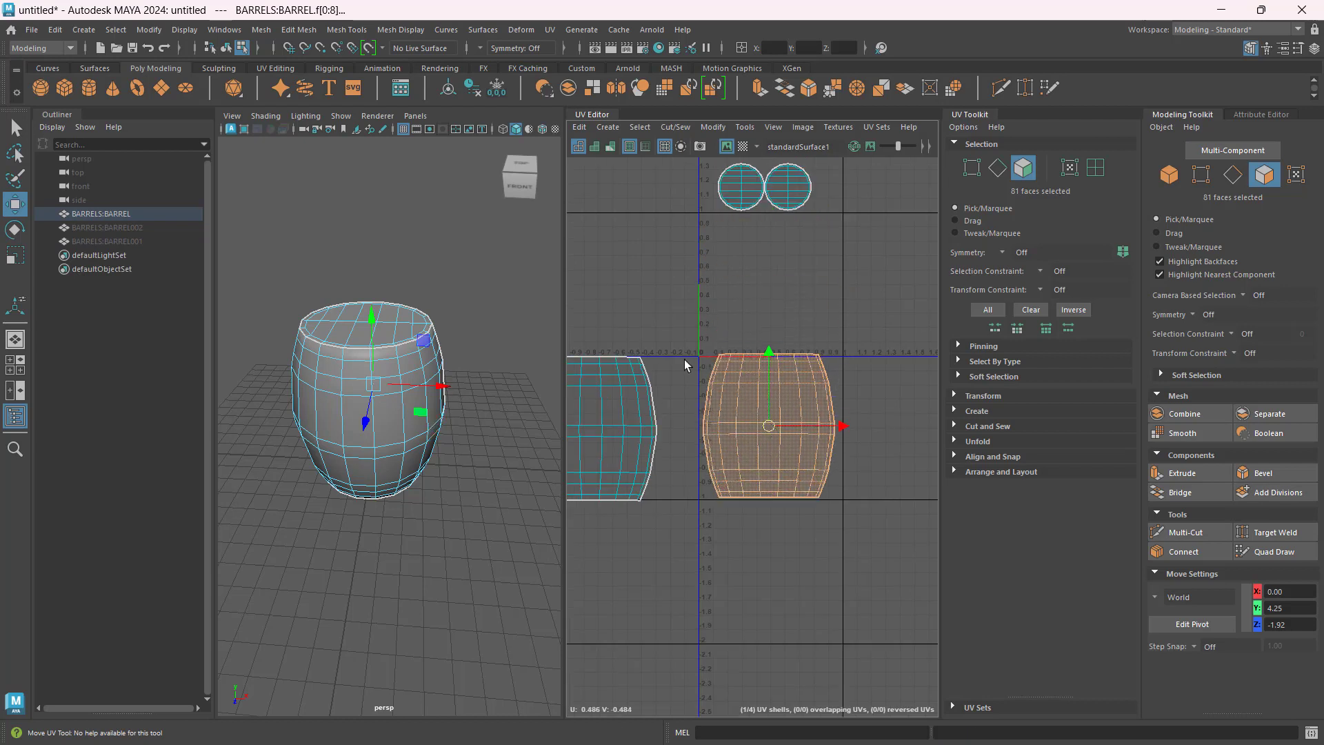
middle_click_drag(689, 382, 782, 412, "alt")
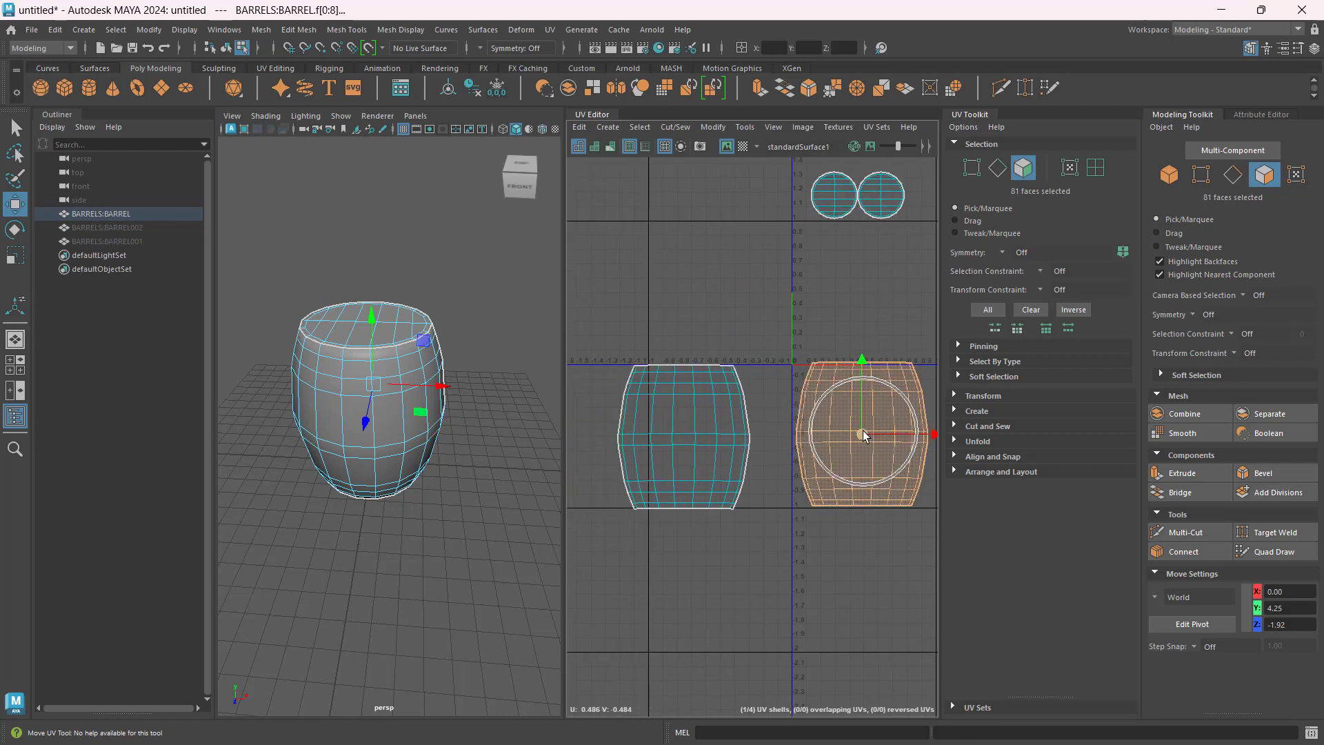
Step: Select the left half of the barrel side UVs
mouse_move(476, 381)
left_mouse_down("alt")
mouse_move(230, 372)
mouse_move(468, 379)
left_mouse_up("alt")
left_click(683, 425)
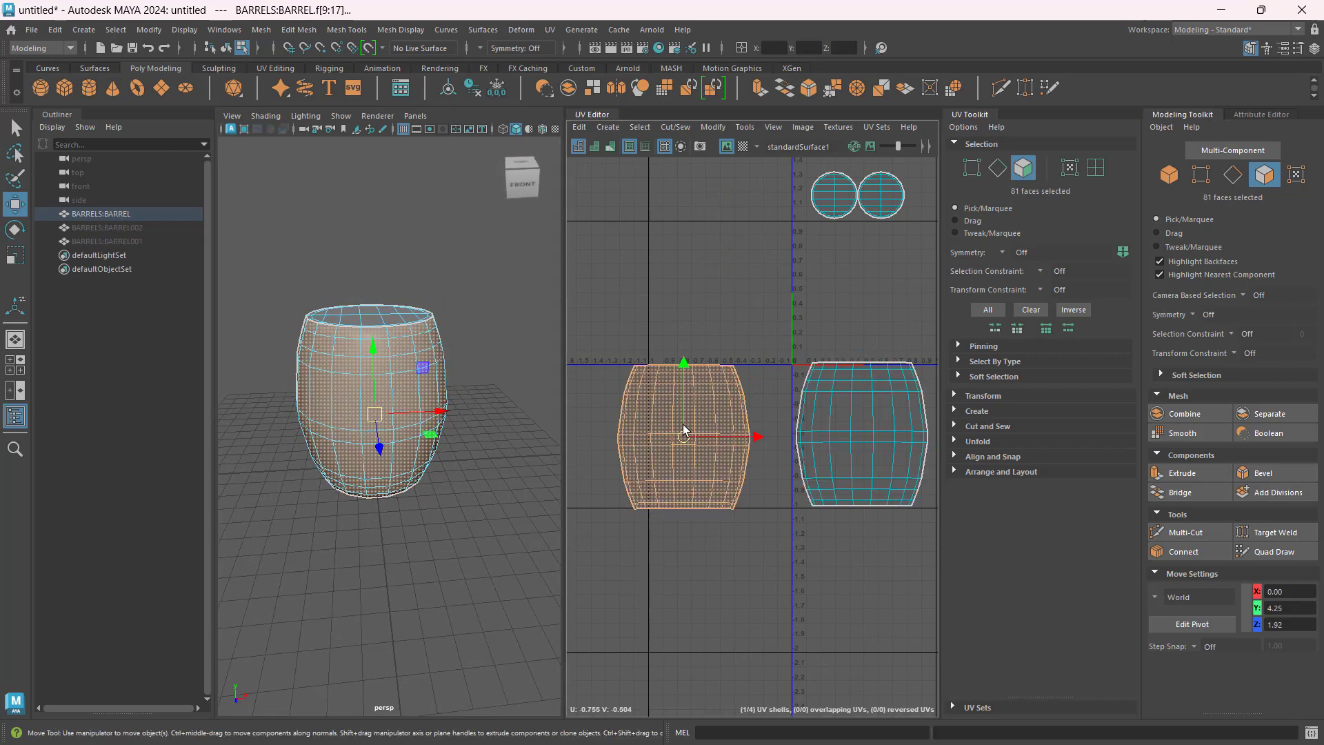
left_click_drag(412, 399, 477, 433, "alt")
scroll(763, 377, "up", 8)
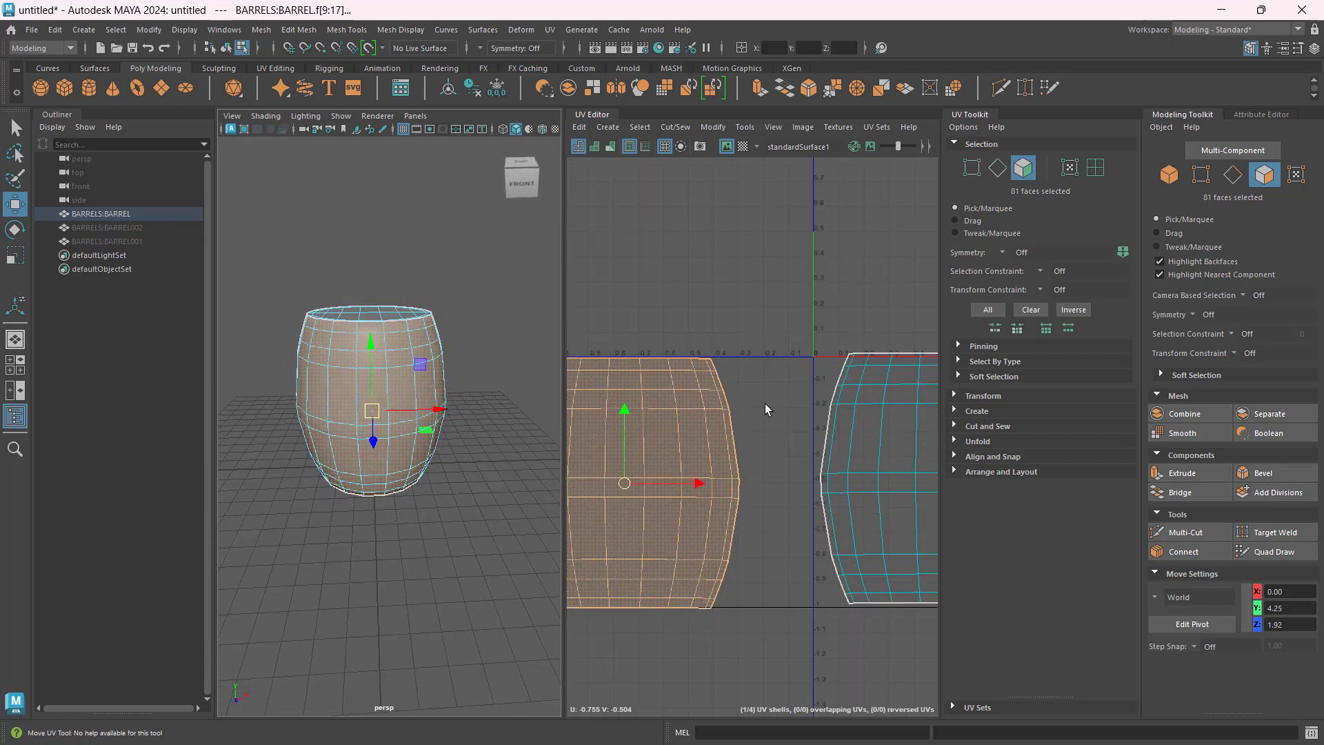
Step: In edge mode, select the whole border loop of the right side shell
left_click(997, 169)
left_click(767, 338)
left_click(767, 337)
scroll(728, 346, "down", 1)
left_click(728, 346)
left_click(764, 343)
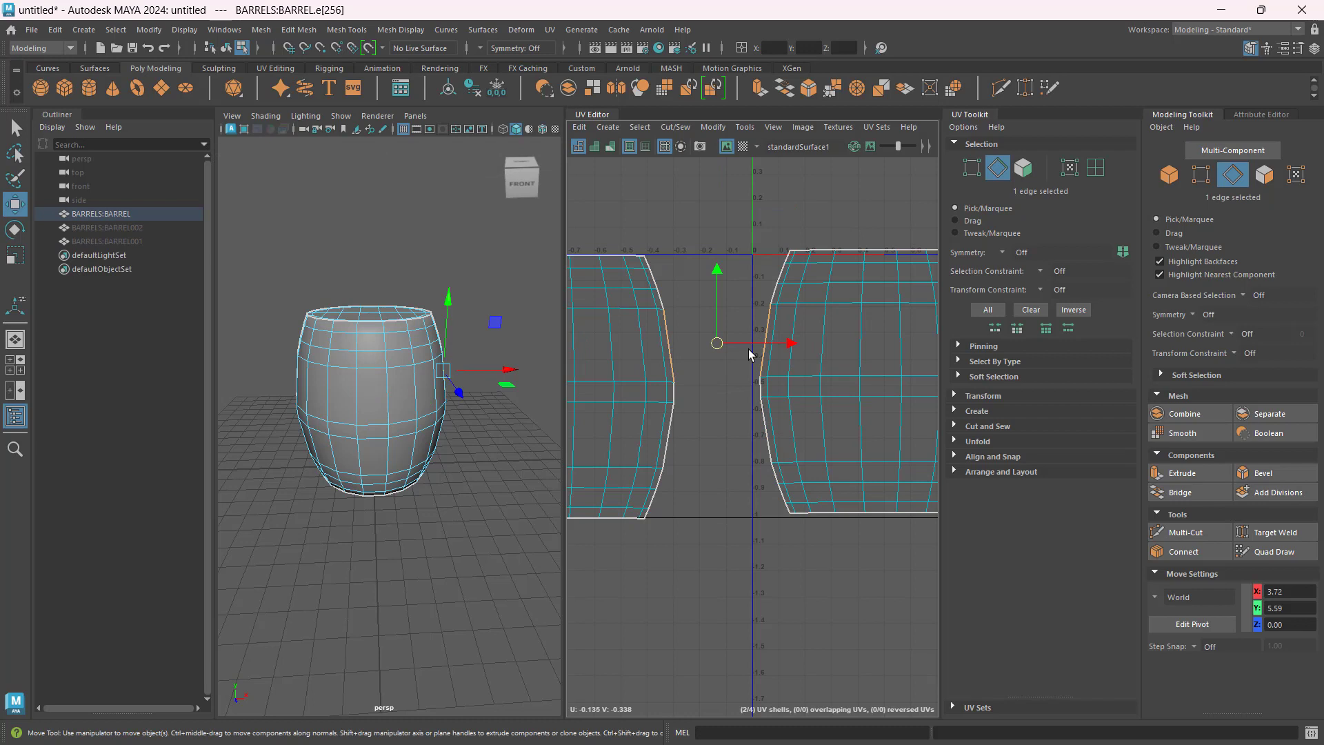
scroll(714, 389, "down", 2)
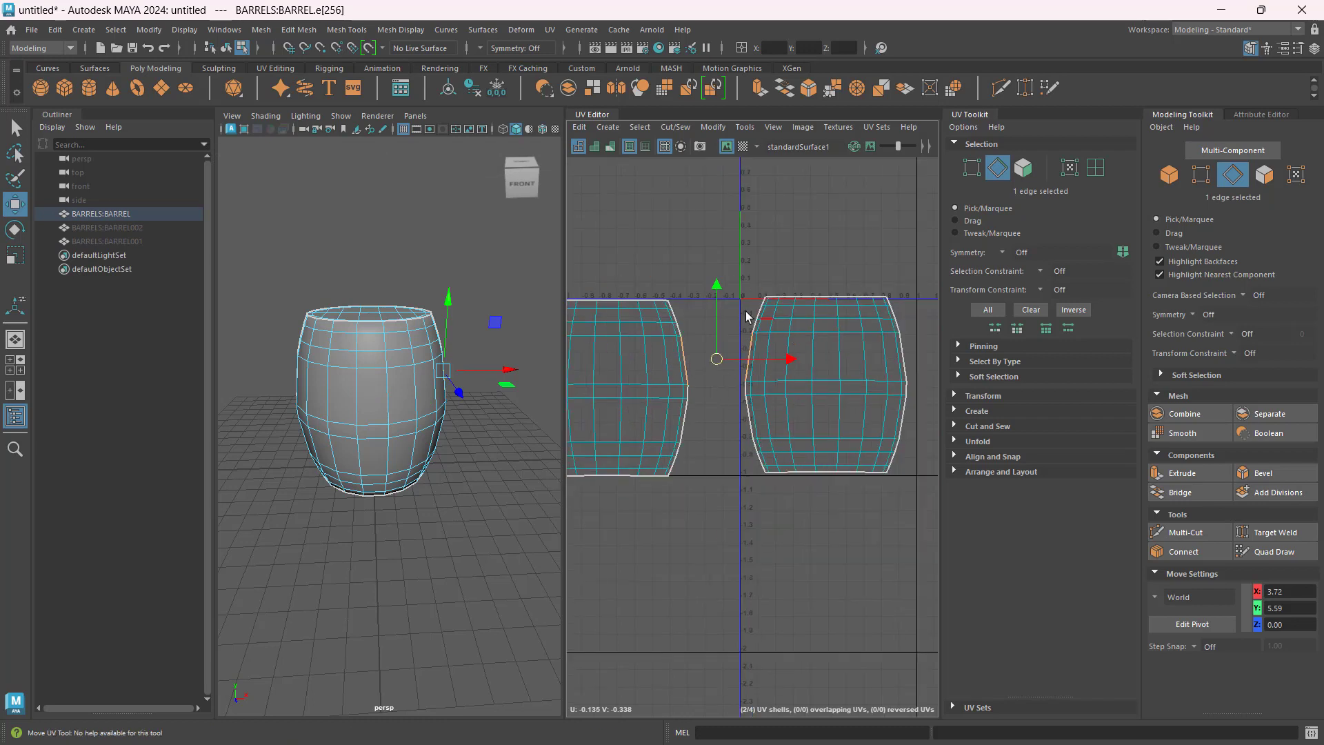
scroll(745, 415, "up", 1)
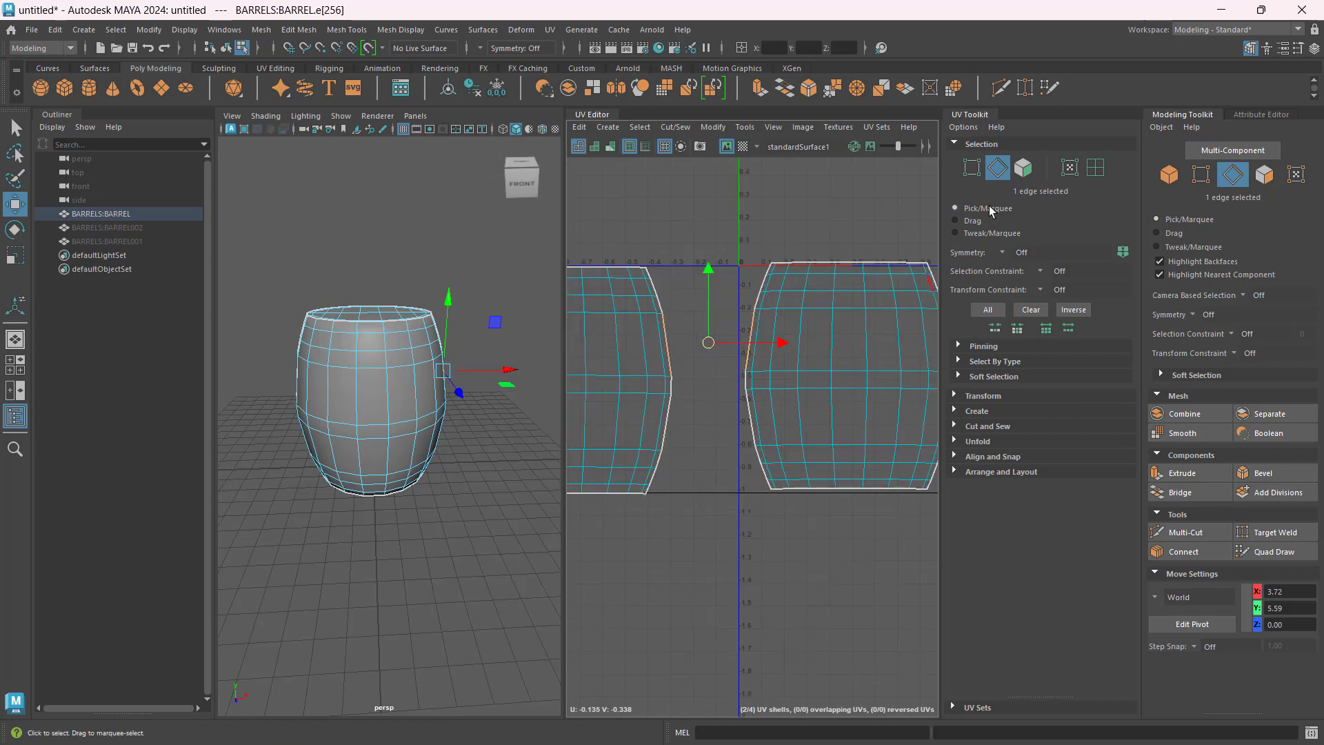
double_click(748, 336)
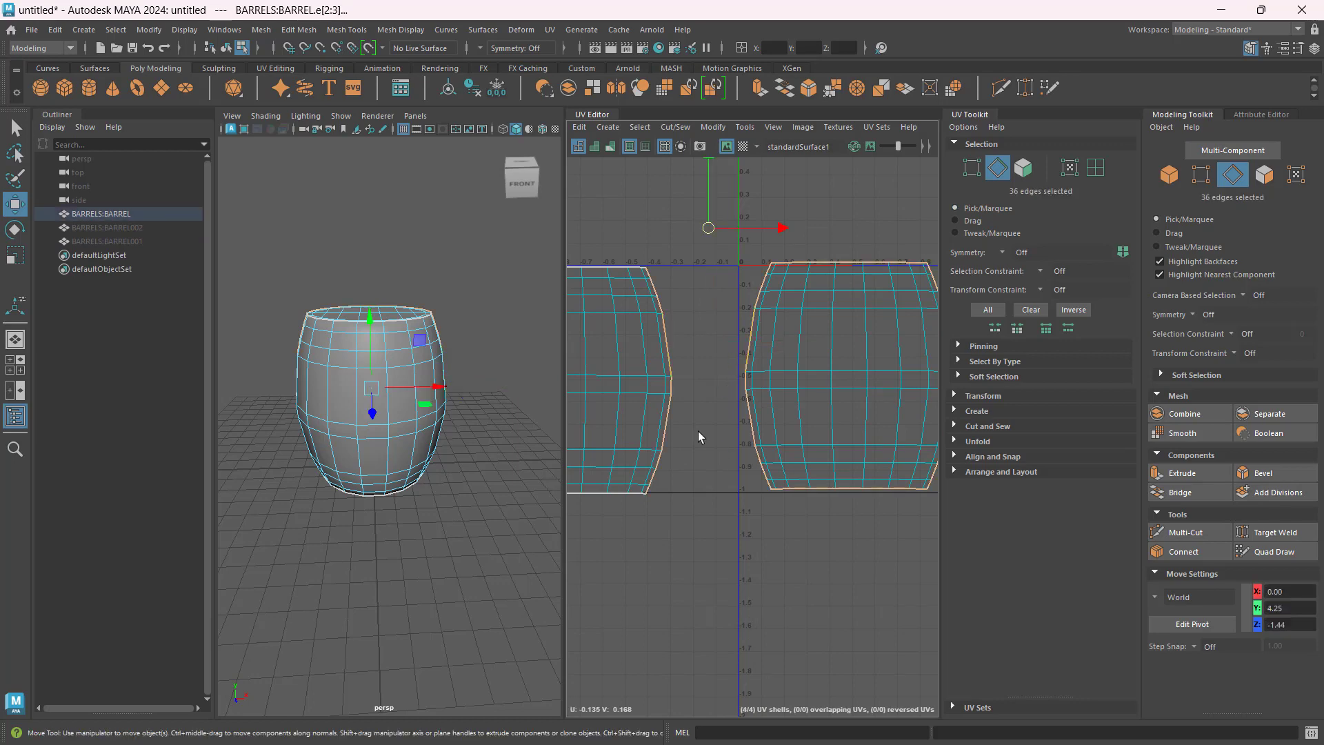
scroll(698, 431, "down", 2)
scroll(698, 432, "down", 3)
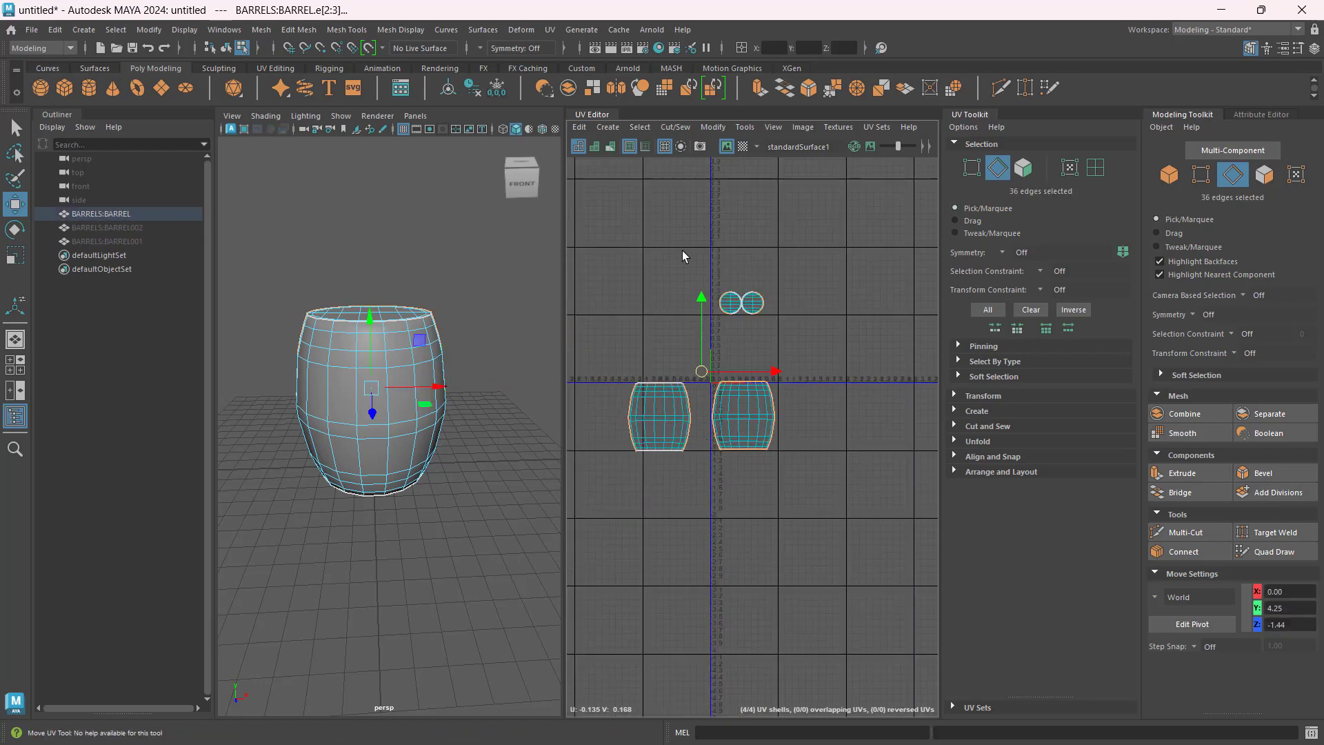
Step: Trim the selection to the seam edges and Stitch Together the two side halves
left_click_drag(683, 251, 658, 506)
scroll(792, 403, "up", 2)
middle_click_drag(658, 506, 798, 473, "alt")
left_click_drag(656, 357, 733, 524)
scroll(806, 452, "up", 2)
middle_click_drag(805, 452, 747, 449, "alt")
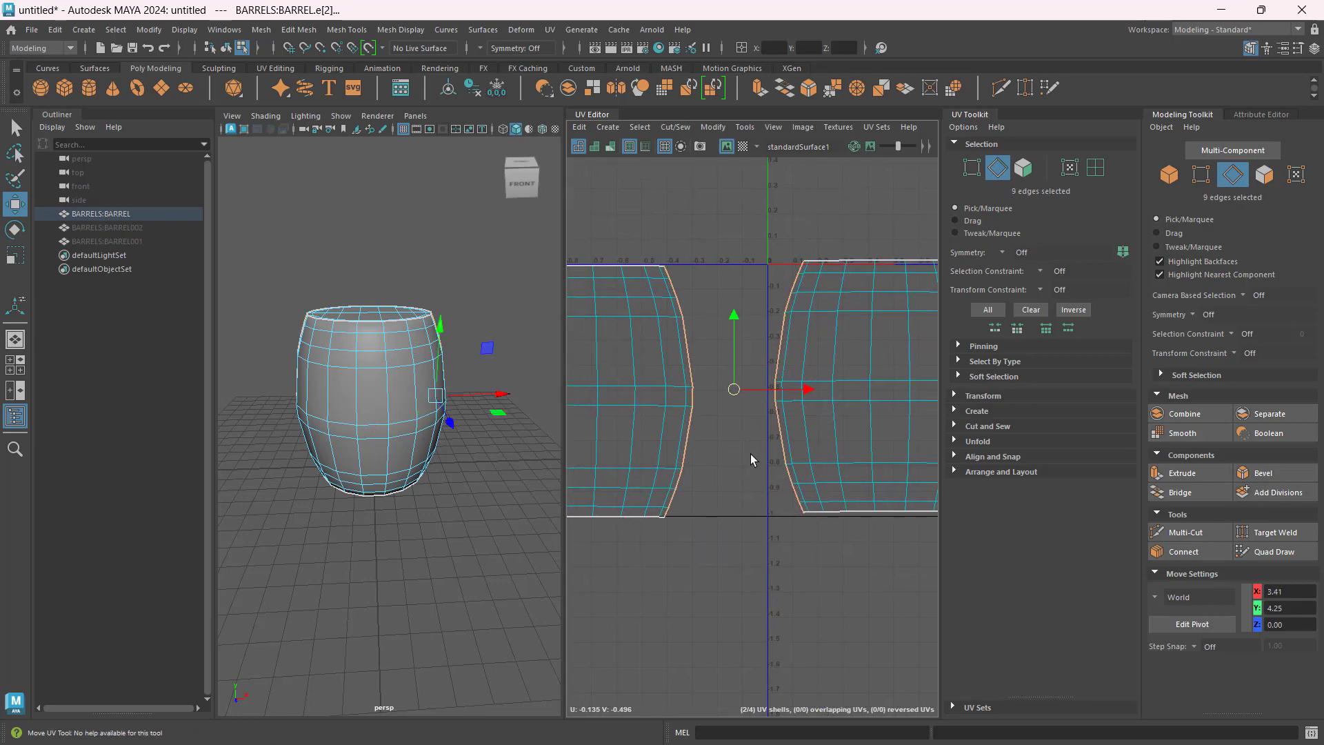
right_click(744, 450, "shift")
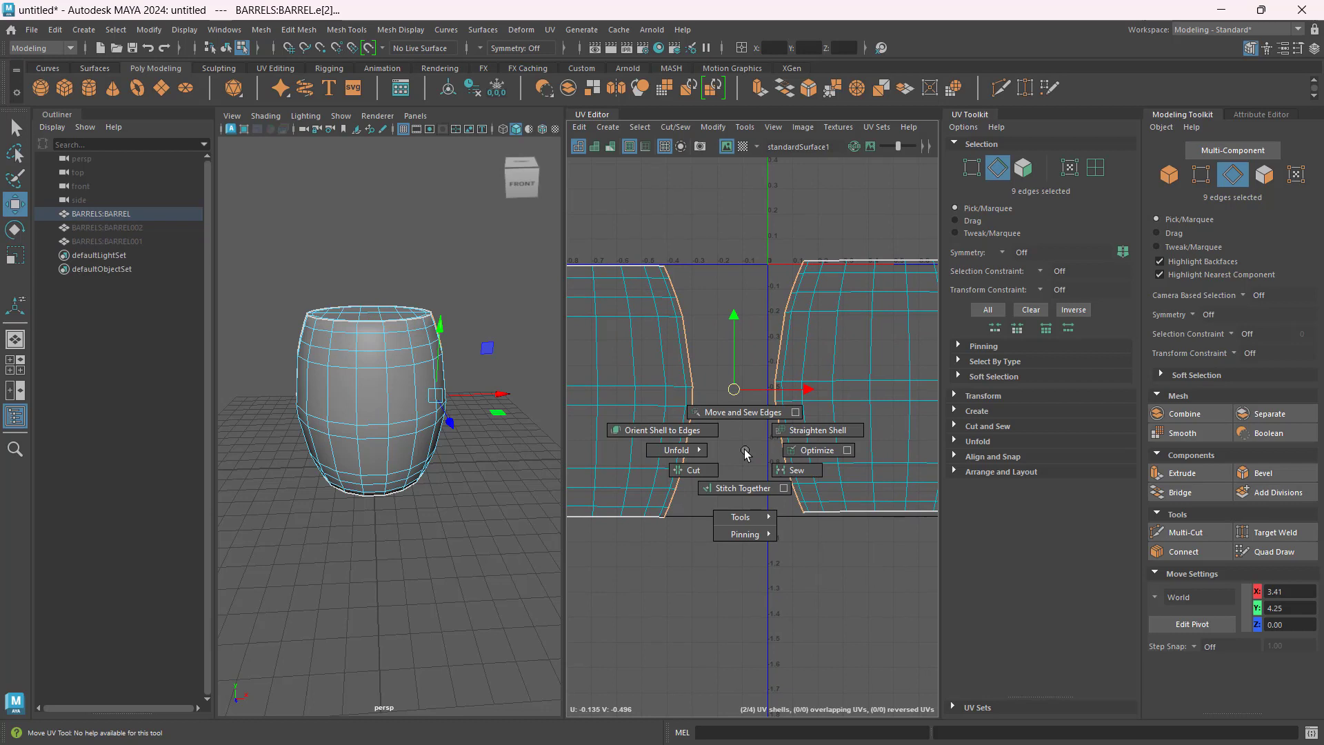
left_click(742, 488)
scroll(703, 434, "down", 2)
middle_click_drag(703, 435, 789, 408, "alt")
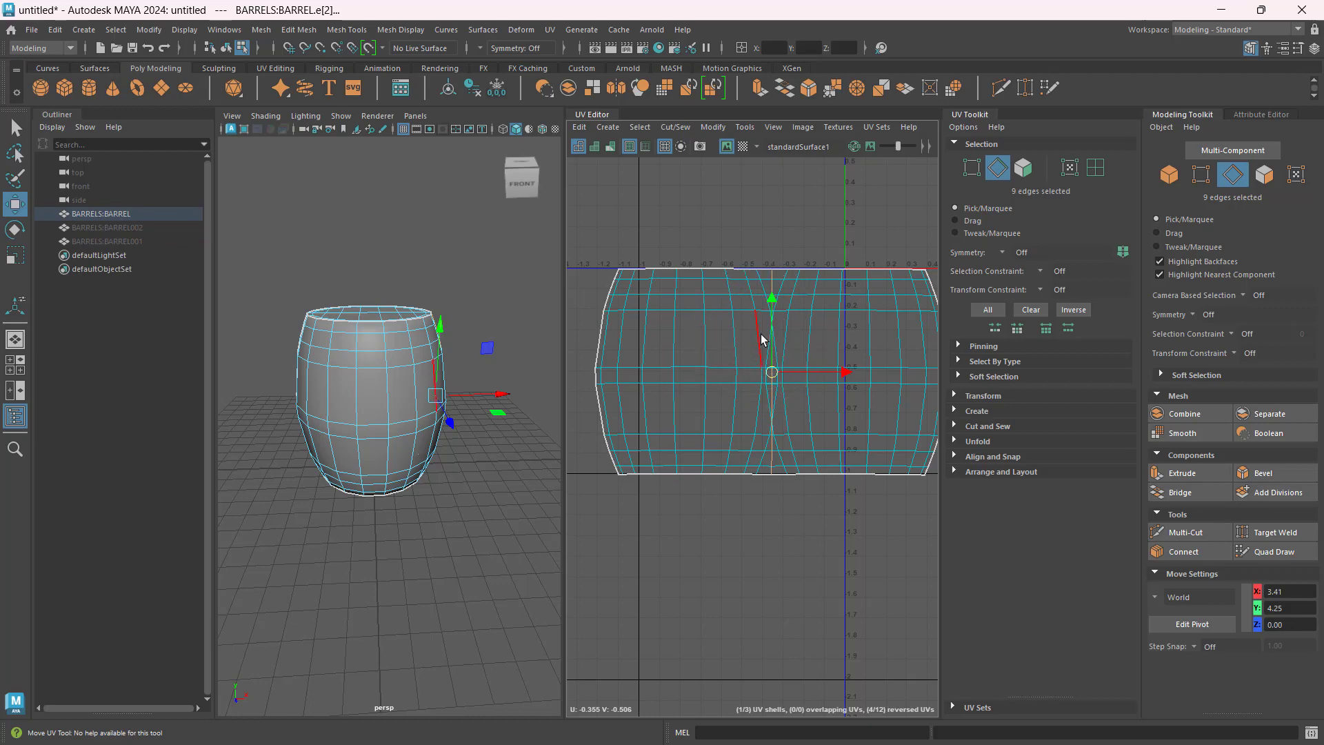
Step: Select the barrel's whole side shell in face mode and unfold it
left_click(1026, 171)
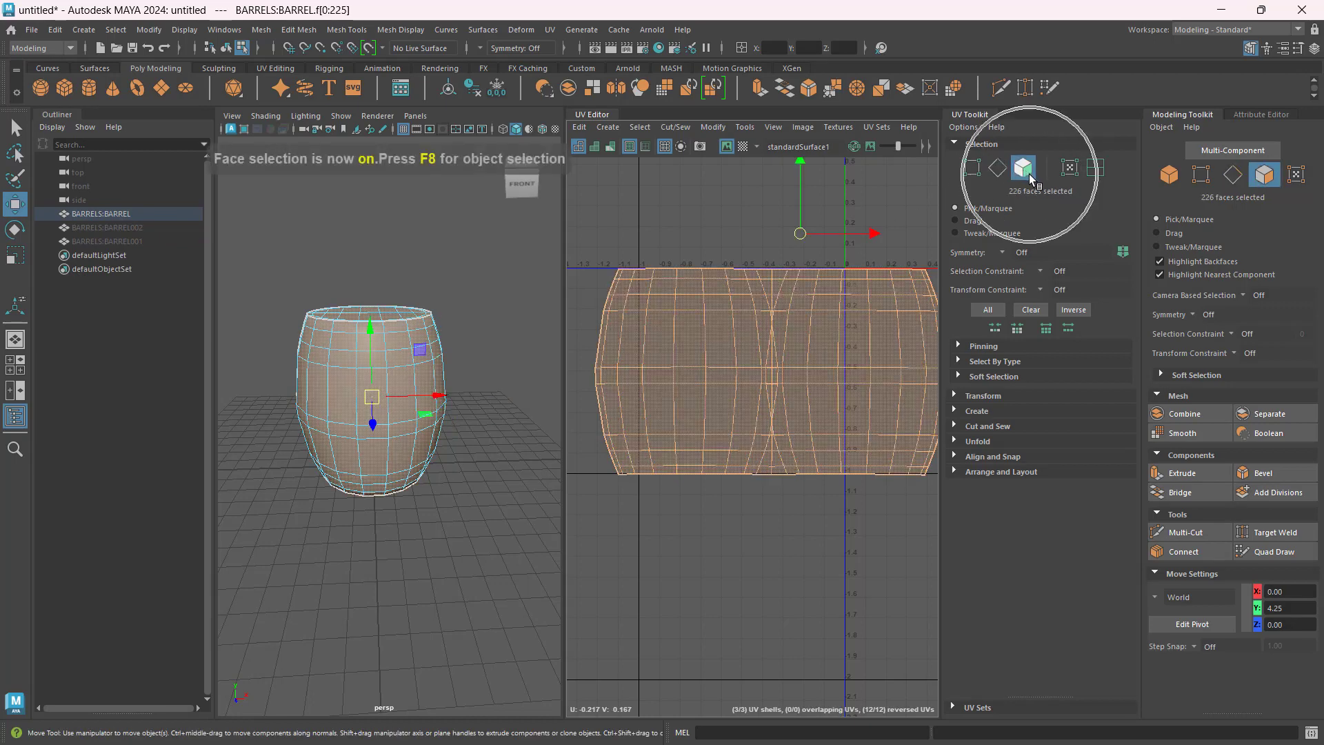
double_click(770, 351)
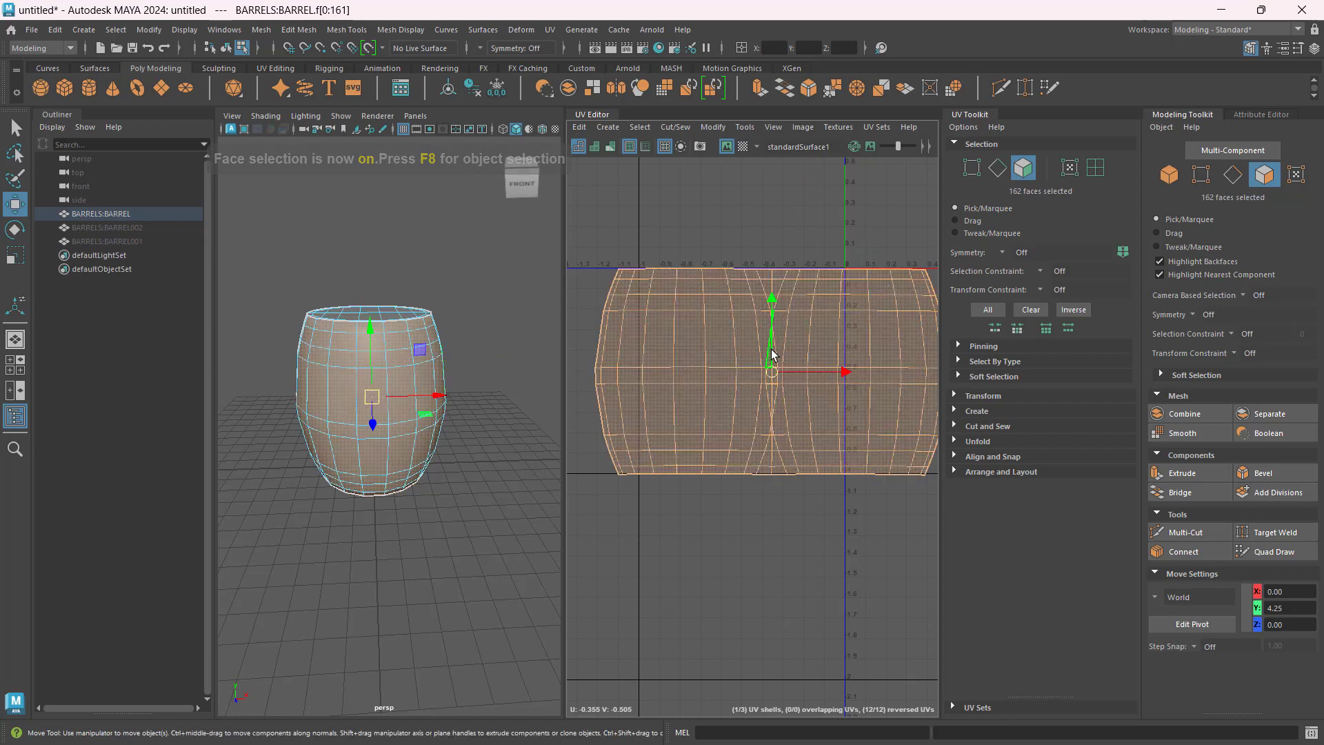
right_click(772, 355, "shift")
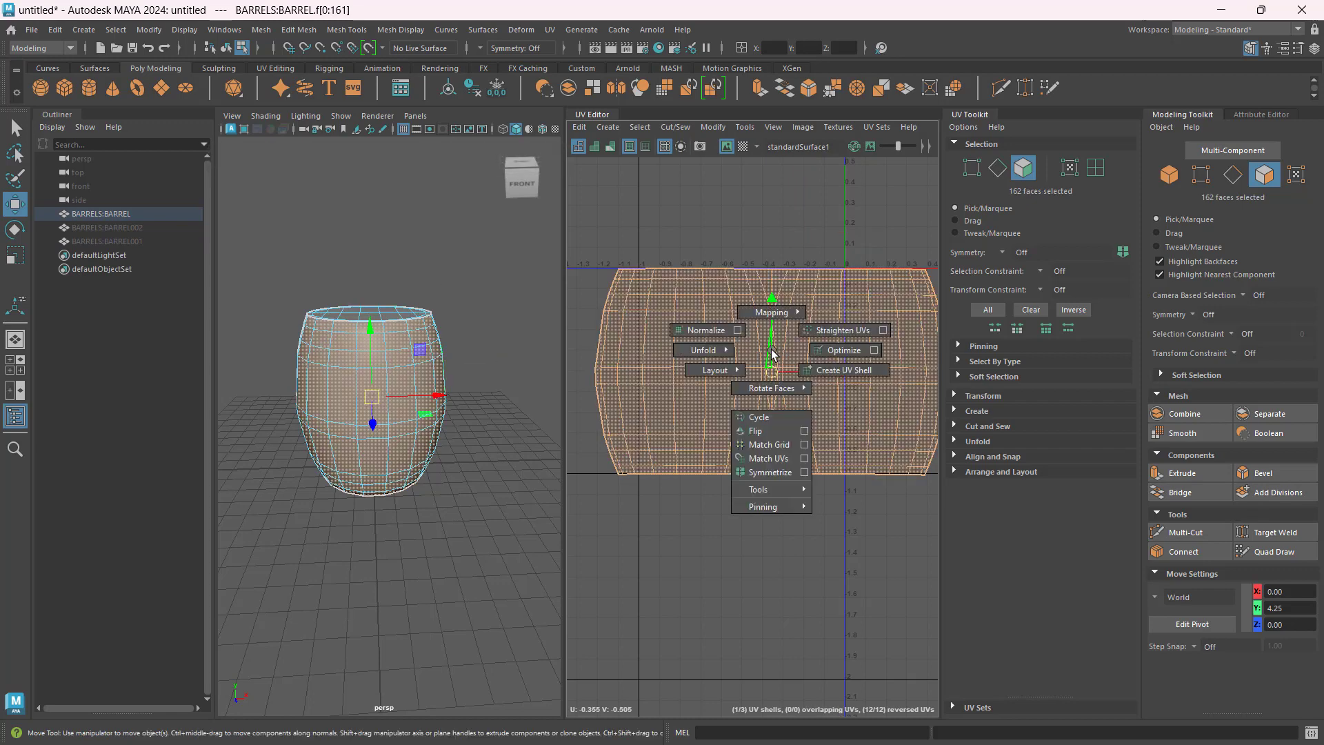
right_click_drag(772, 355, 618, 344, "shift")
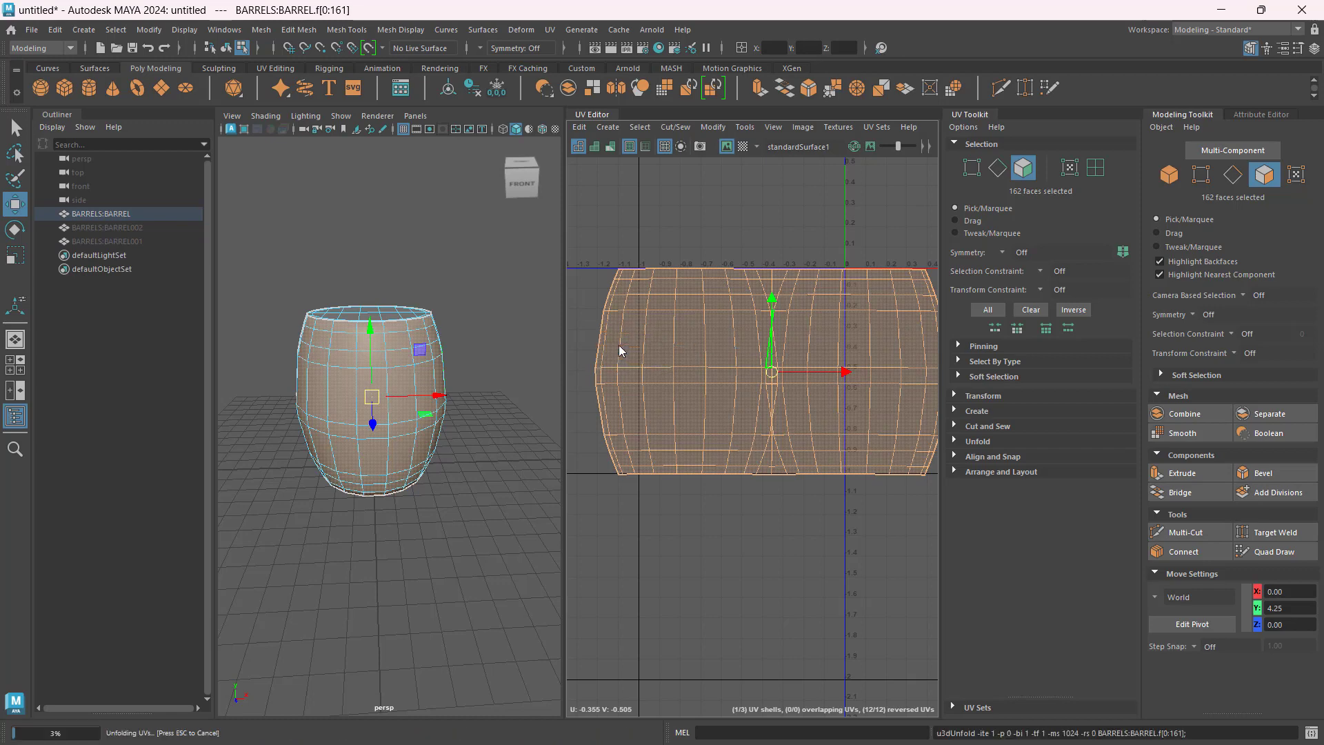
scroll(706, 418, "down", 3)
scroll(711, 415, "up", 3)
scroll(724, 413, "down", 2)
scroll(727, 412, "up", 2)
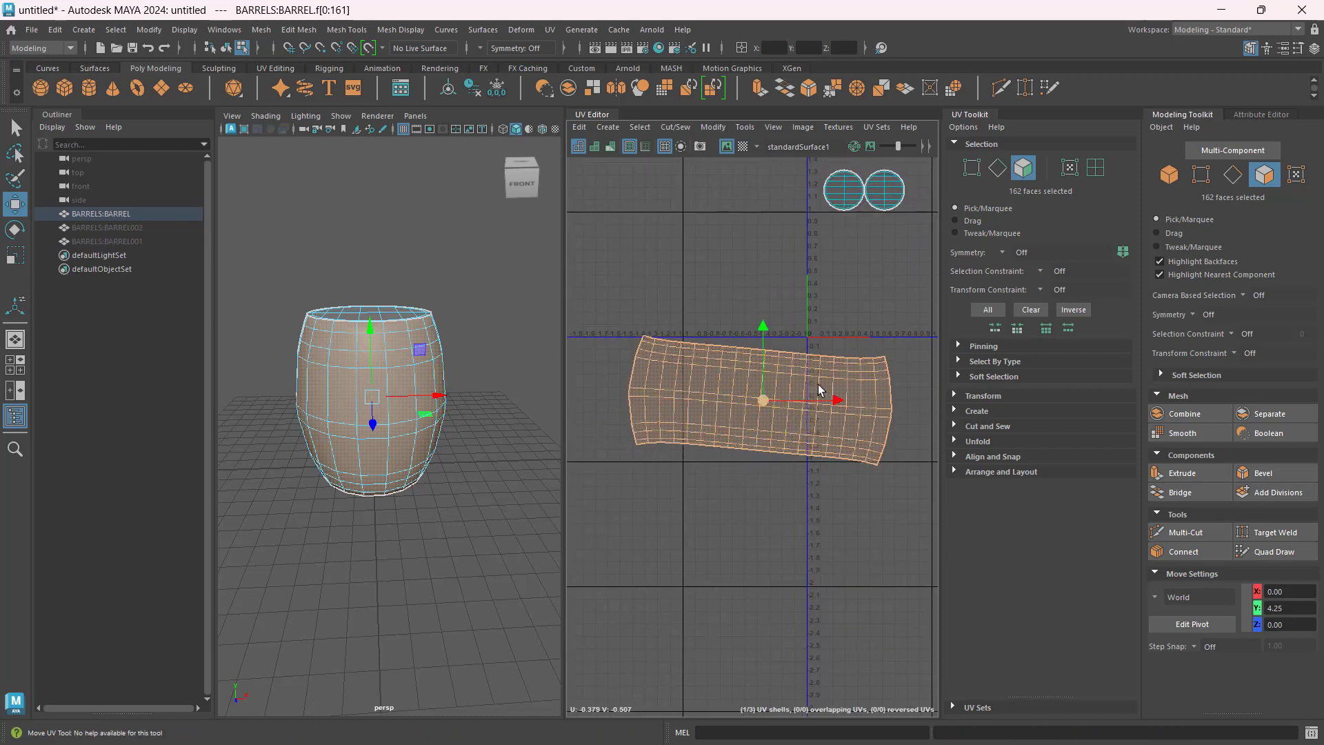
scroll(803, 414, "up", 1)
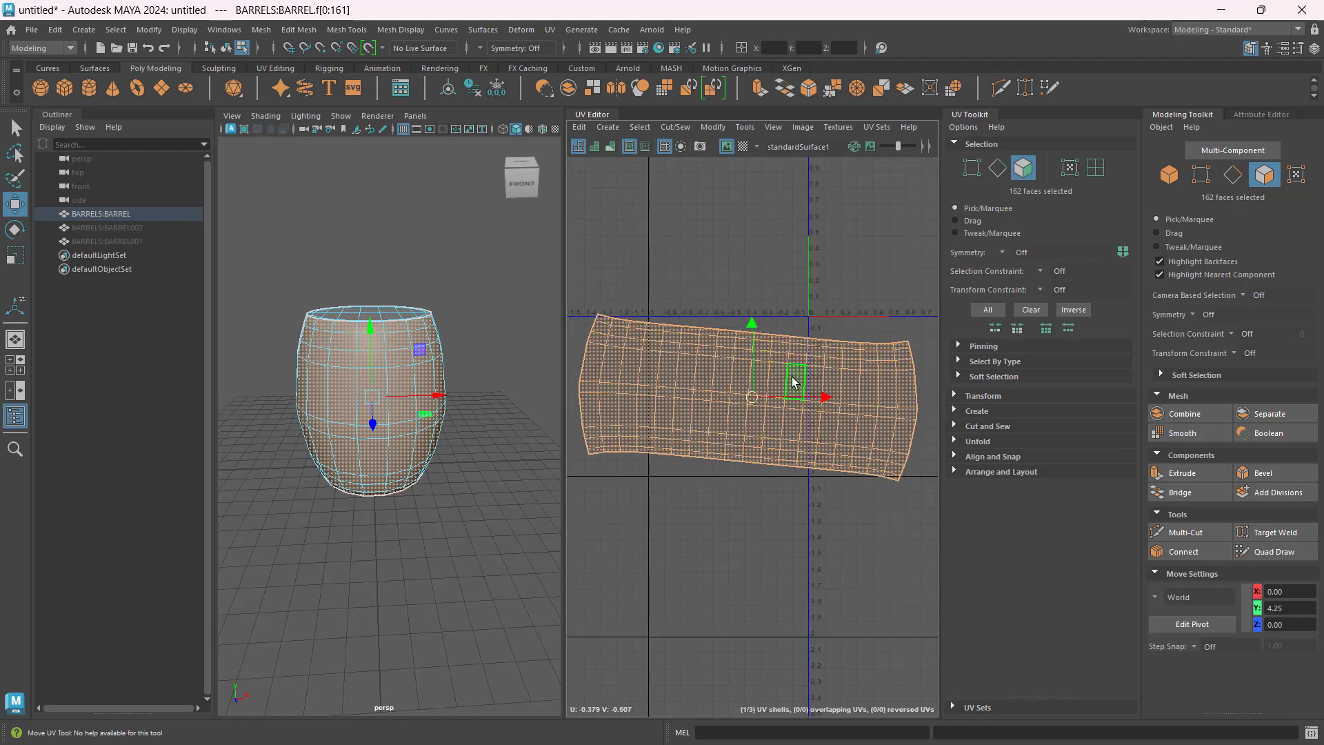
scroll(835, 280, "down", 3)
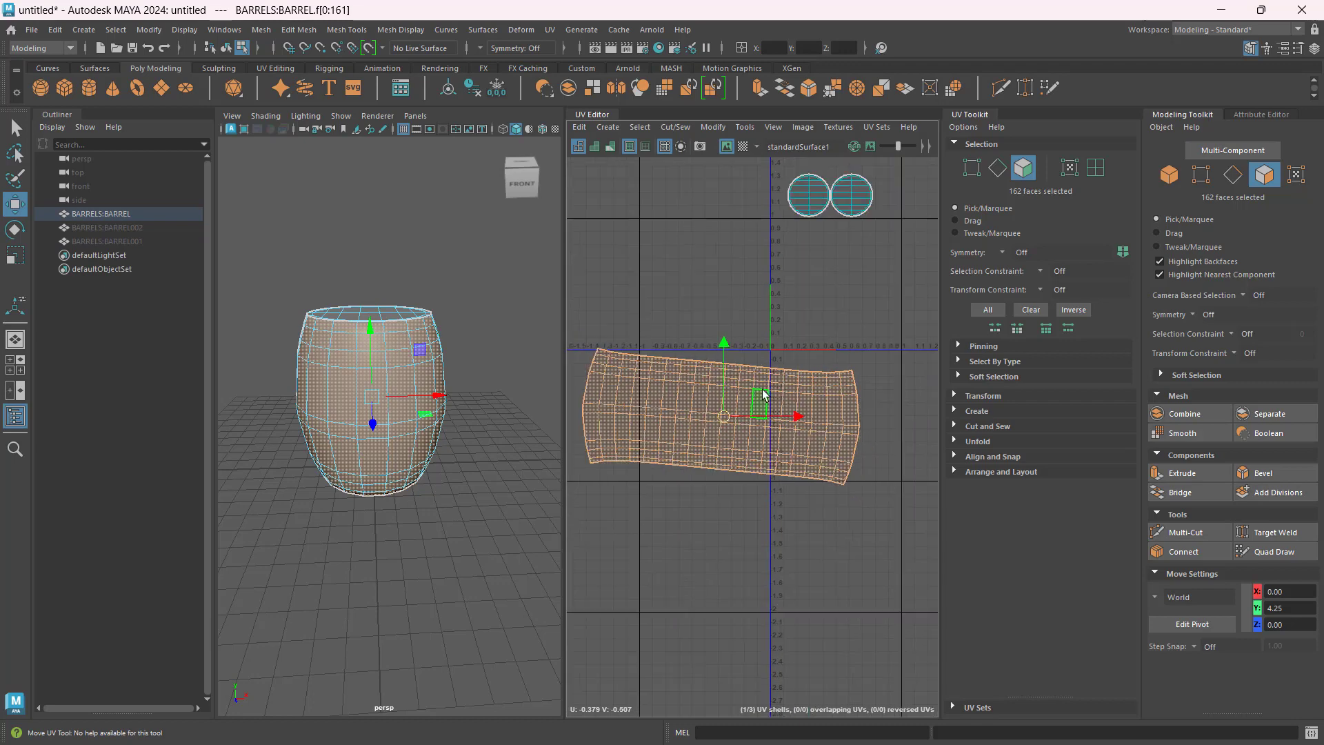
Step: Straighten the unfolded side shell into a rectangular UV grid and view the barrel from the top
right_click(739, 412, "shift")
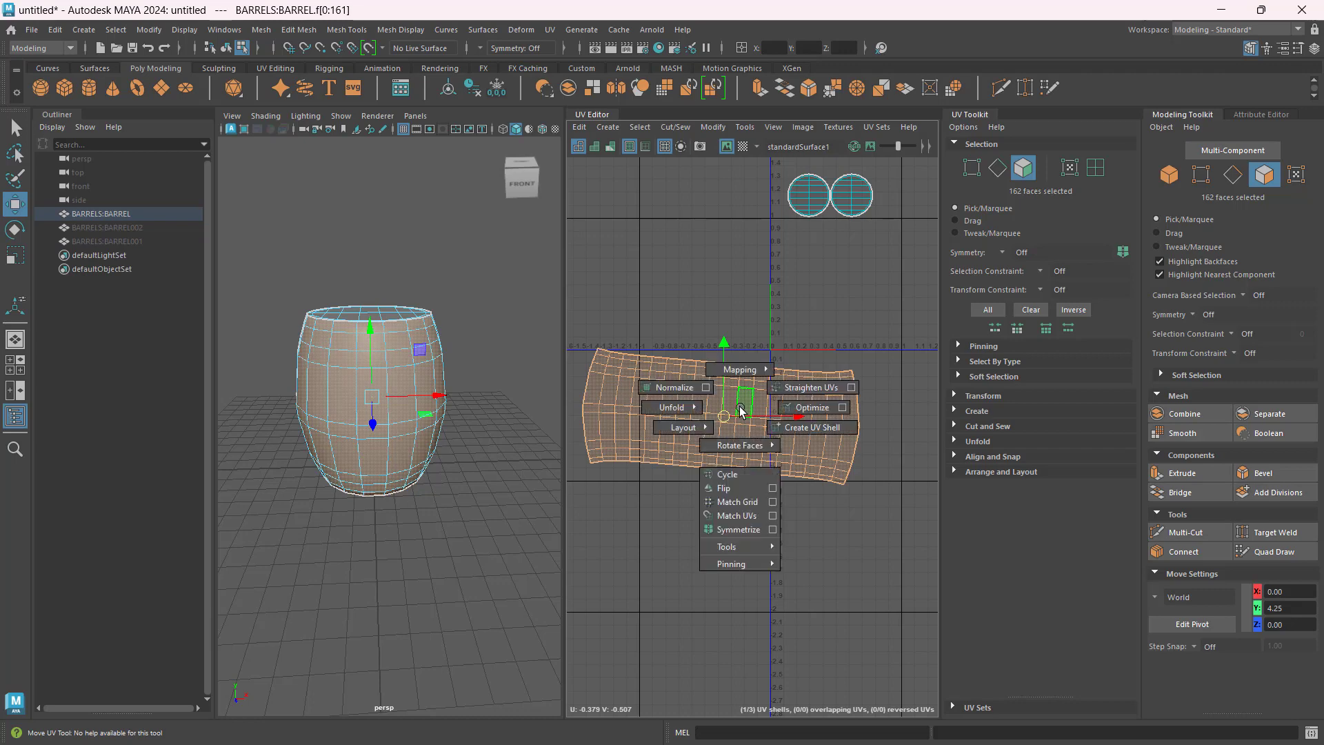
left_click(812, 387)
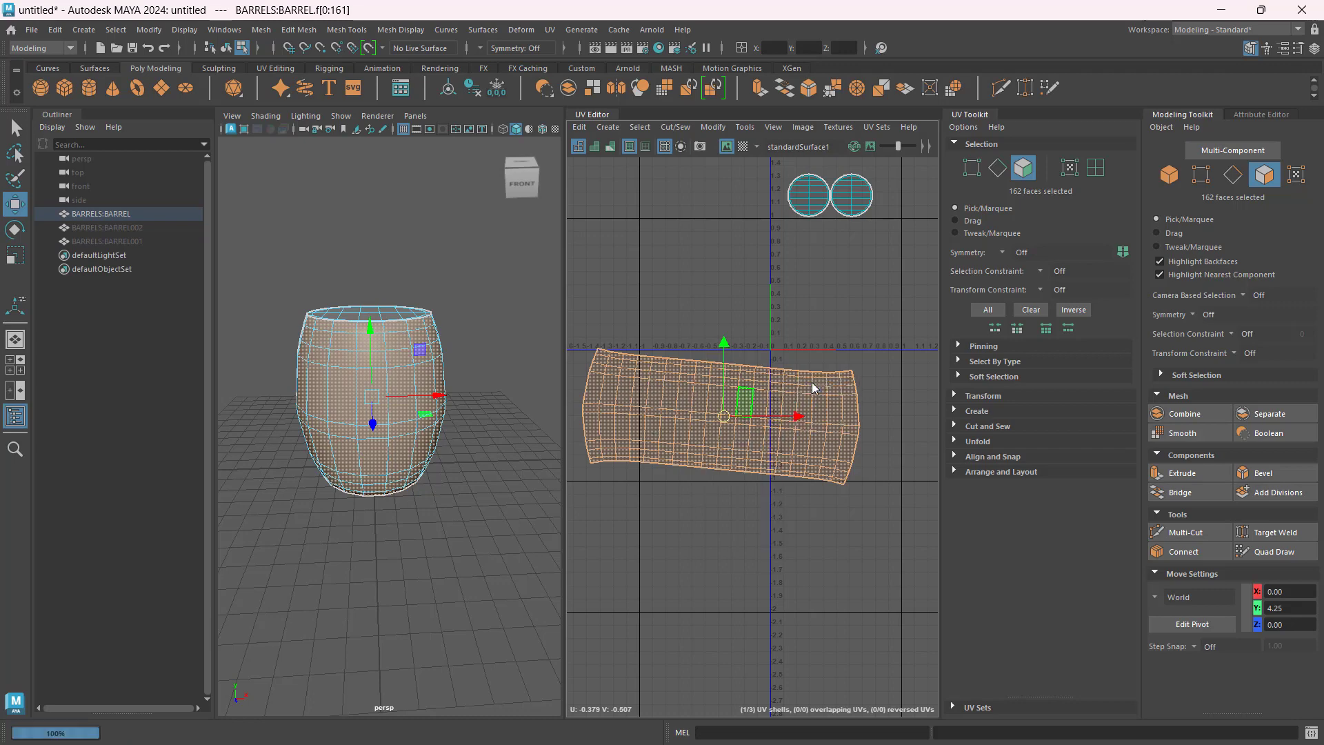
scroll(800, 329, "down", 1)
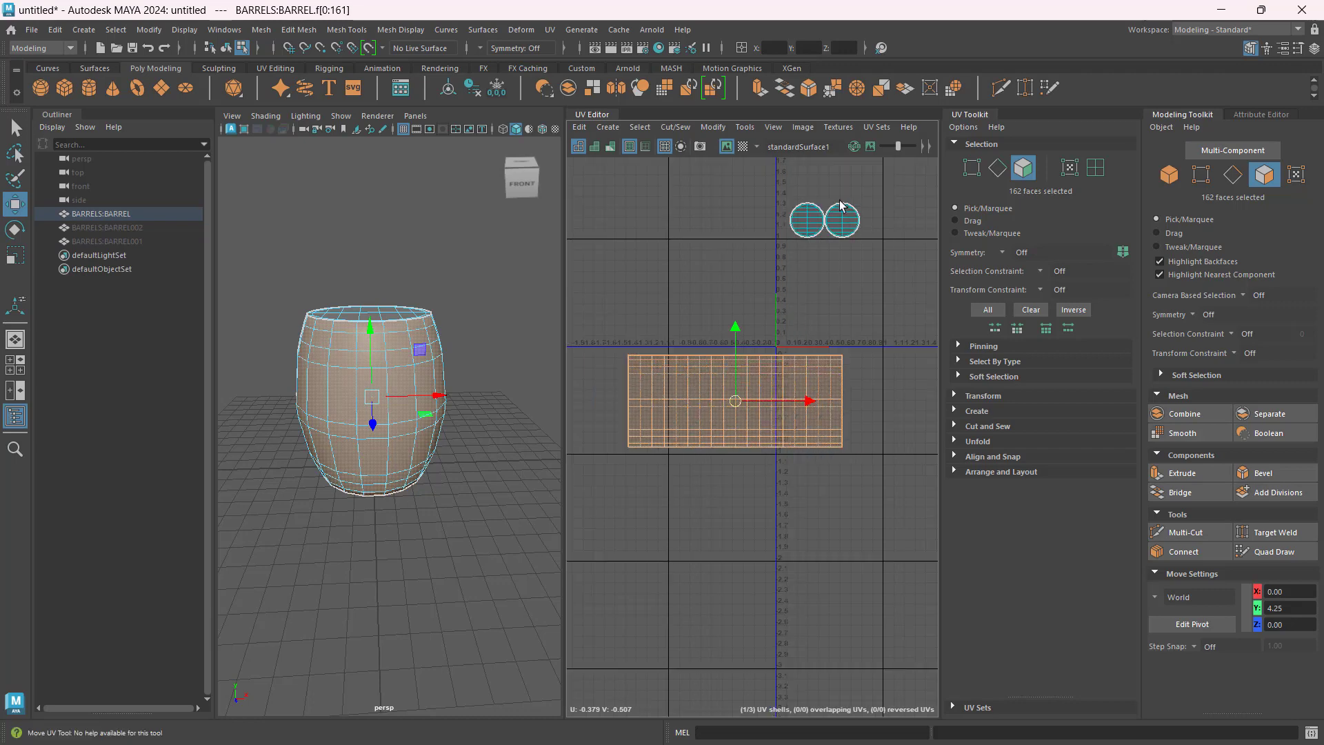
left_click_drag(348, 361, 363, 420, "alt")
scroll(355, 375, "up", 1)
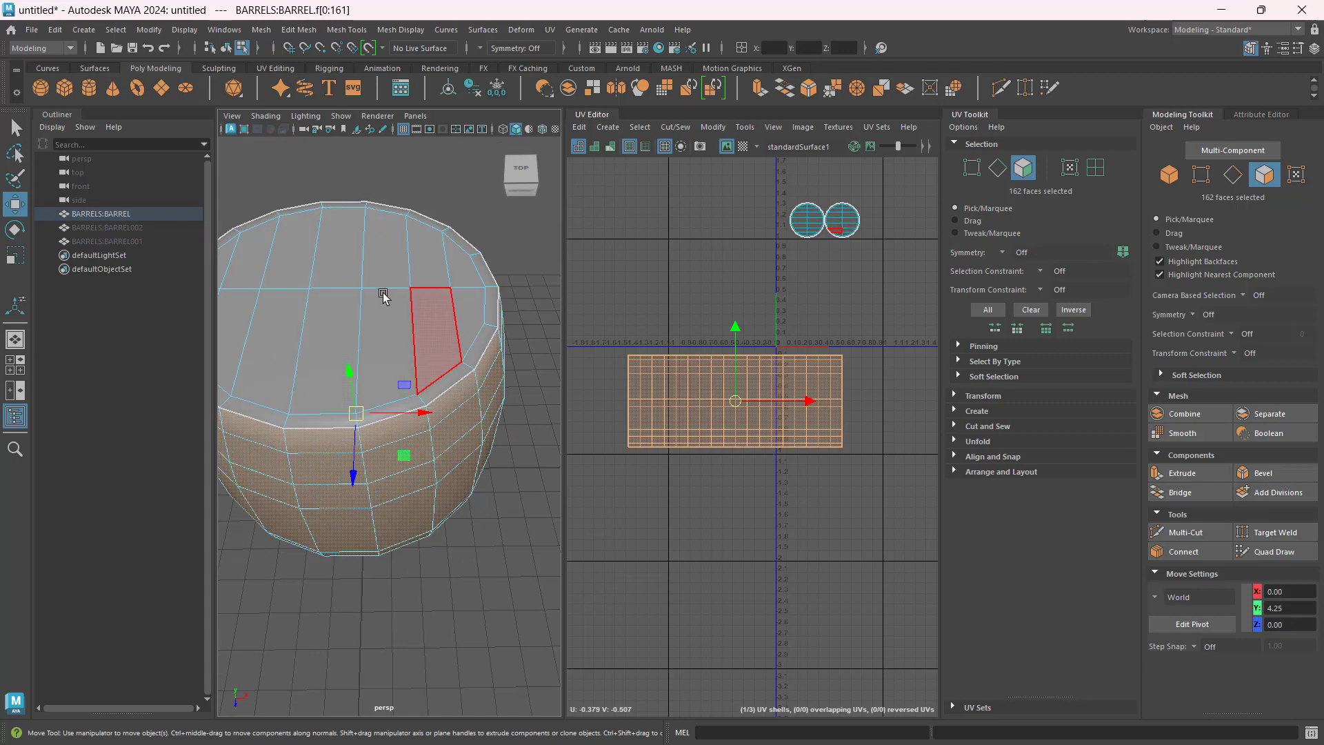
Step: Rotate both cap circle shells 90° so they stack vertically
scroll(848, 220, "up", 5)
middle_click_drag(848, 187, 851, 280, "alt")
double_click(841, 295)
double_click(751, 302, "shift")
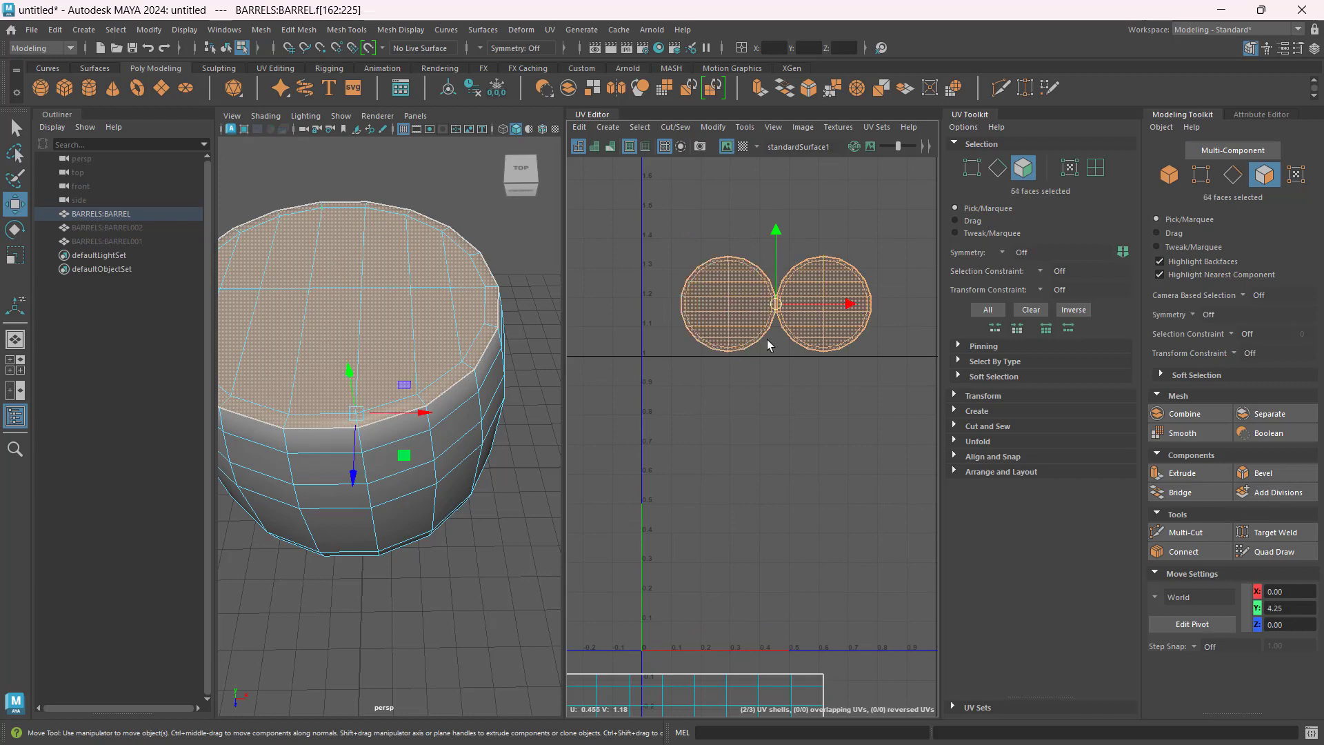
key("e")
left_click_drag(823, 257, 676, 208)
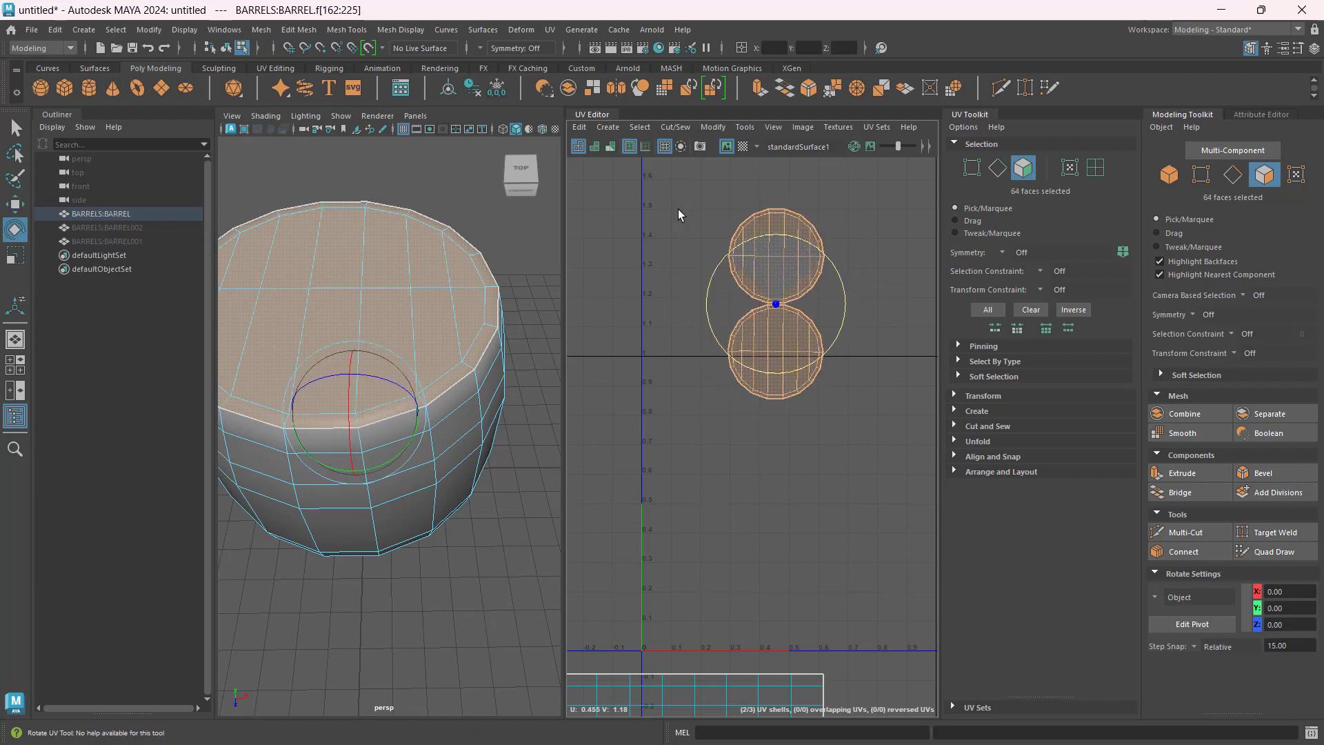
Step: Marquee-select all of the barrel's faces in the UV Editor
left_click(694, 417)
scroll(689, 432, "down", 5)
middle_click_drag(709, 460, 843, 380, "alt")
left_click_drag(885, 279, 589, 527)
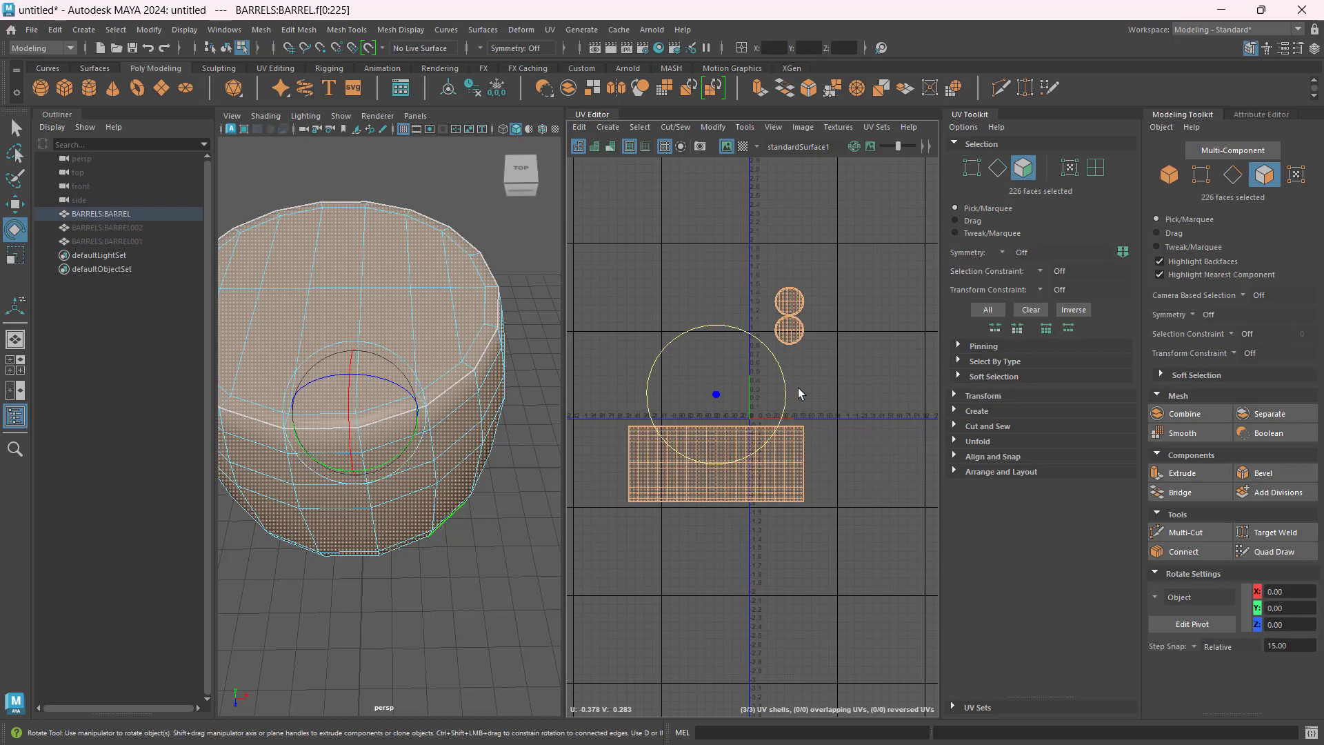
Step: Apply automatic UV layout to all faces, packing the caps above the side strip
right_click(799, 391, "shift")
right_click_drag(798, 390, 664, 430, "shift")
left_click(833, 367)
scroll(832, 371, "up", 5)
middle_click_drag(833, 371, 877, 331, "alt")
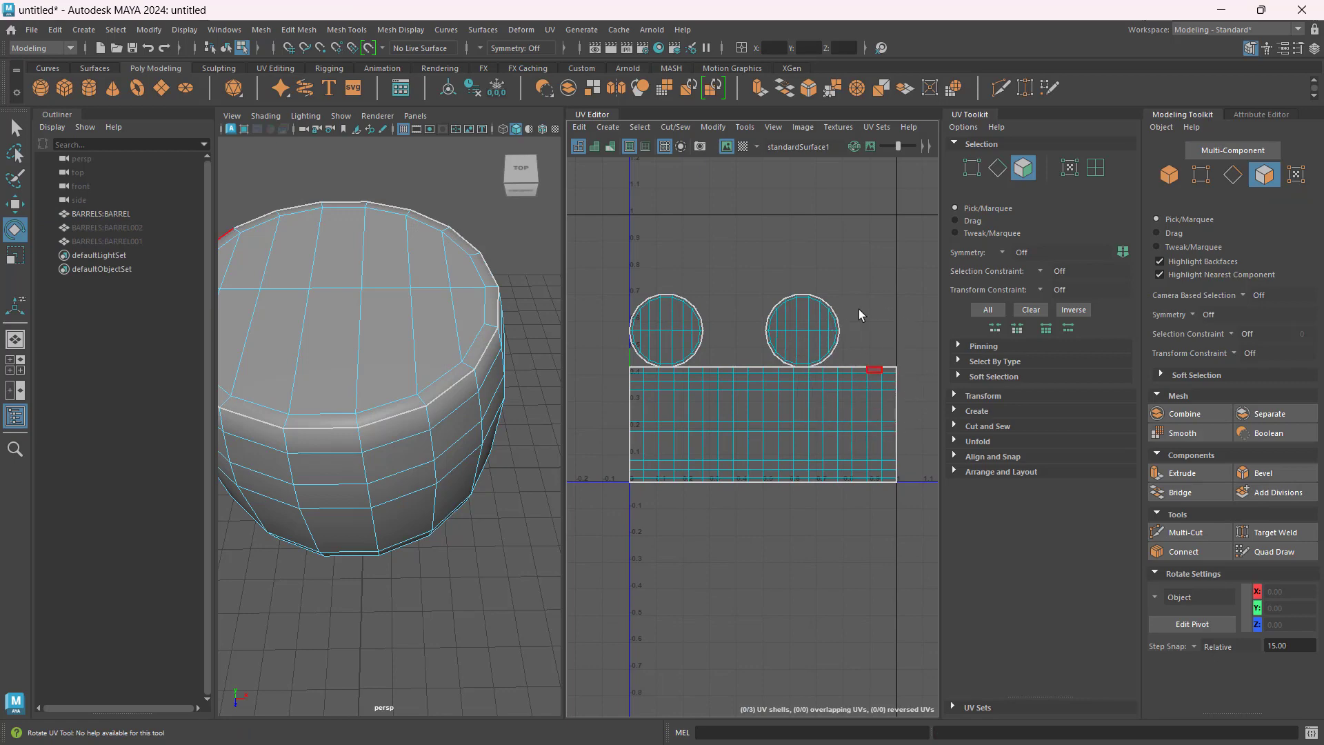
Step: Select the barrel as a whole object and view it from a front angle
key("F8")
left_click(410, 432)
scroll(410, 432, "down", 5)
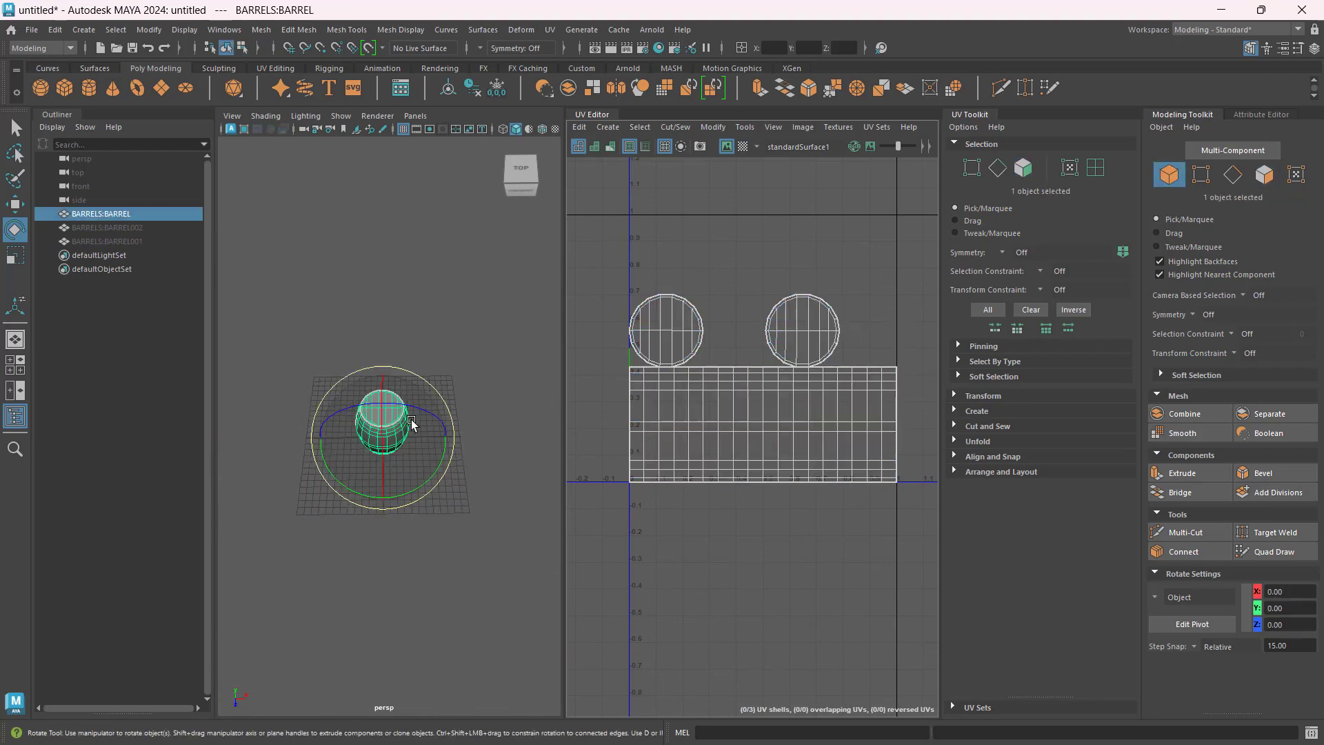
left_click_drag(410, 432, 466, 436, "alt")
scroll(411, 440, "up", 5)
scroll(421, 448, "down", 3)
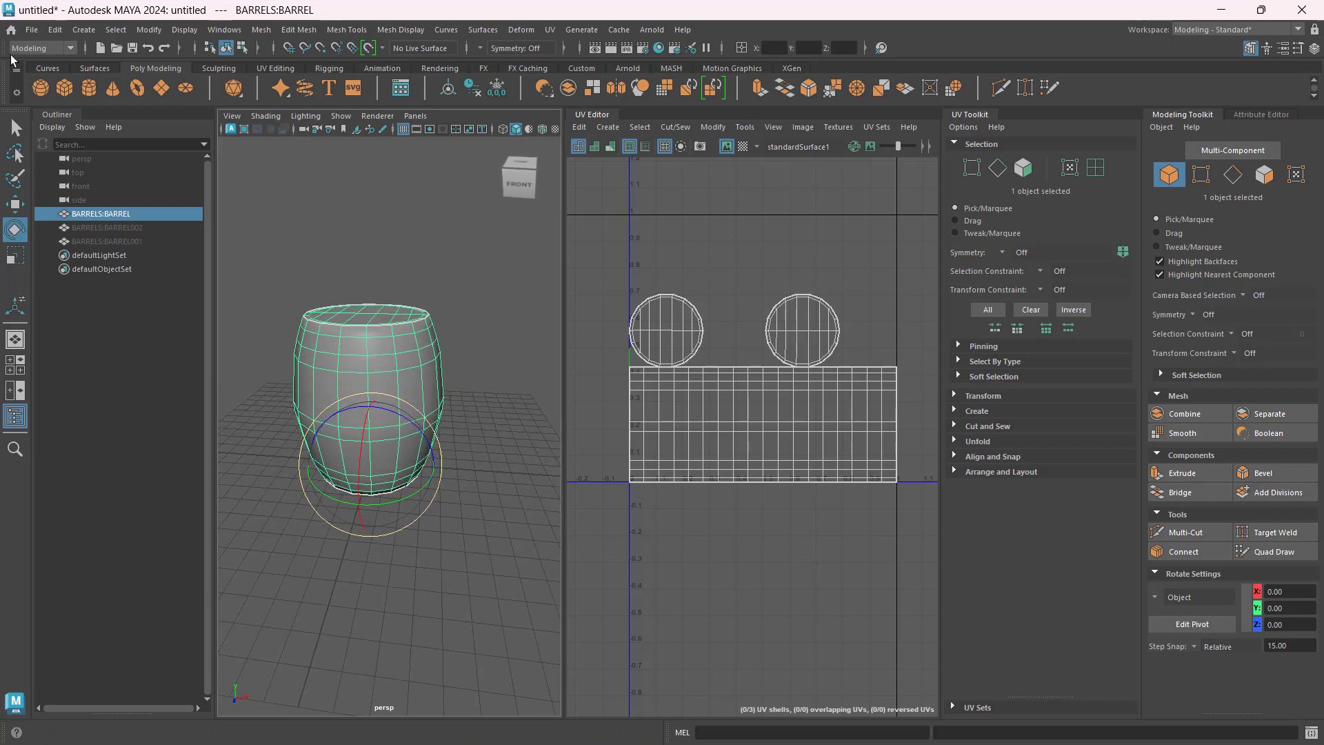
Step: Start Export Selection and point the browser at the texturing exercise folder
left_click(31, 30)
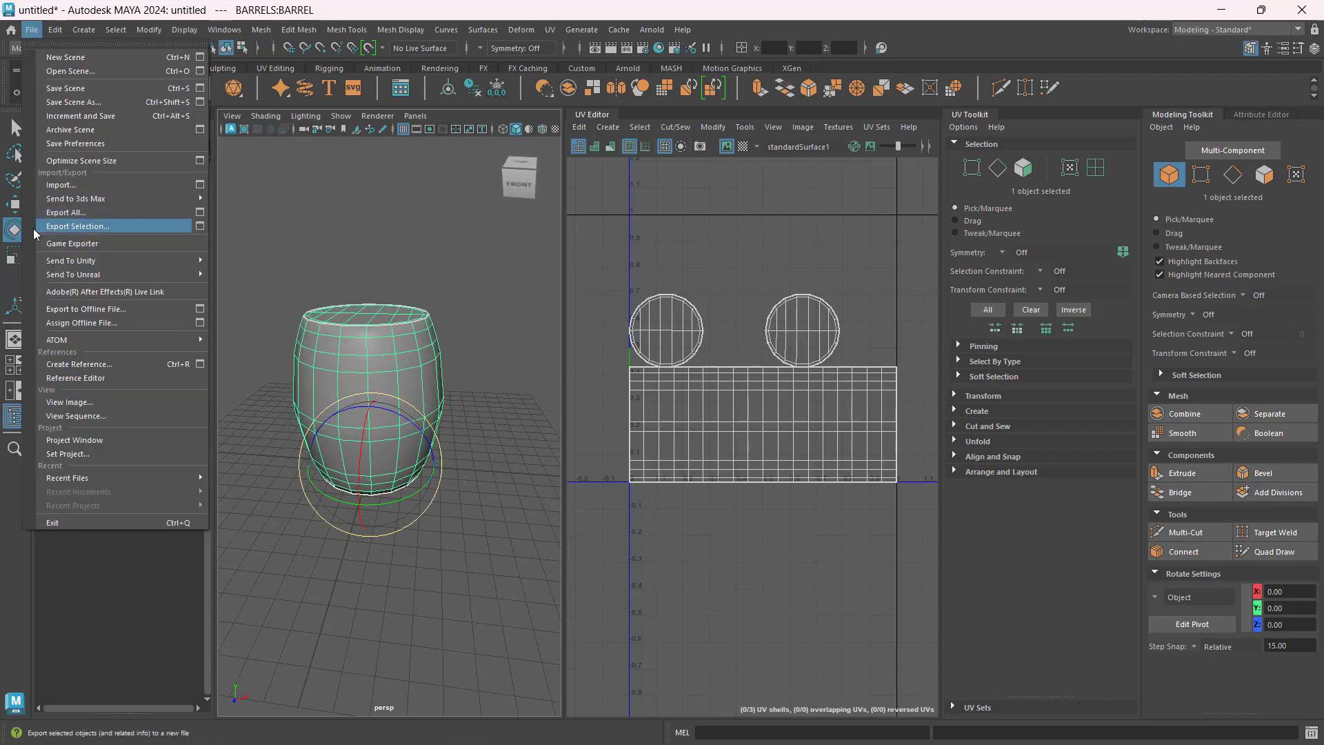
left_click(114, 229)
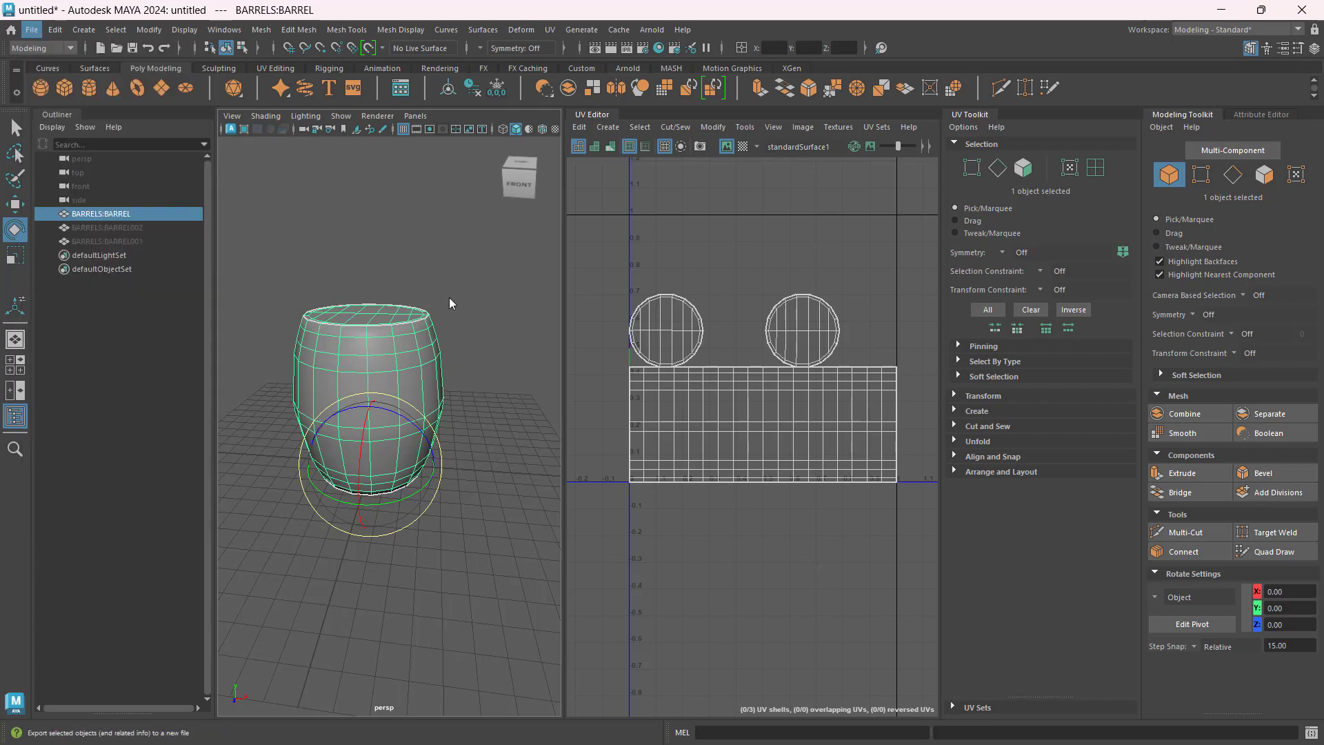
triple_click(567, 206)
type("C:\\Users\\harol\\OneDrive\\Documents\\CIIT\\1st TRIME AY 22-23\\MA206_TEXTURING_EXERCISE")
key("Return")
Step: Name the export BARRELS_UVM, set the file type to OBJexport, and export
left_click(304, 554)
left_click(279, 245)
left_click(281, 553)
key("BackSpace")
key("BackSpace")
key("BackSpace")
key("BackSpace")
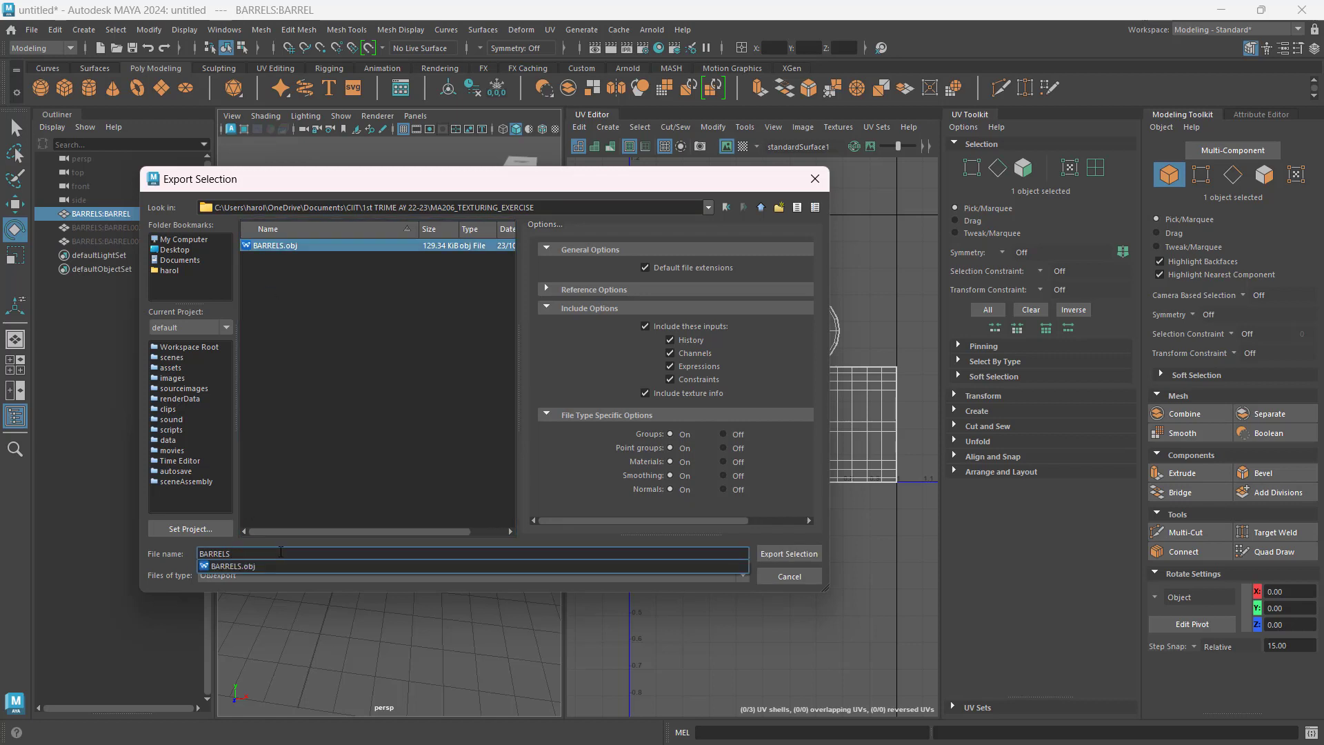
type("_UVM")
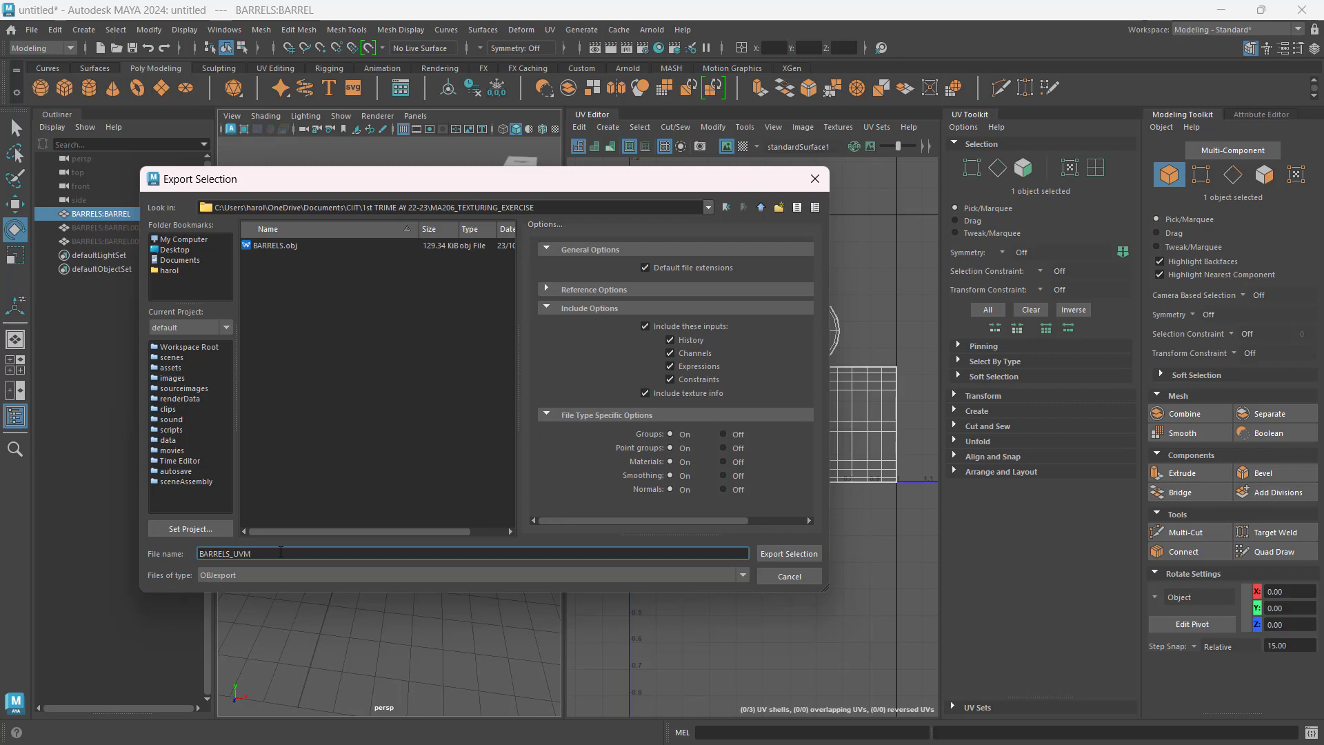
left_click(253, 574)
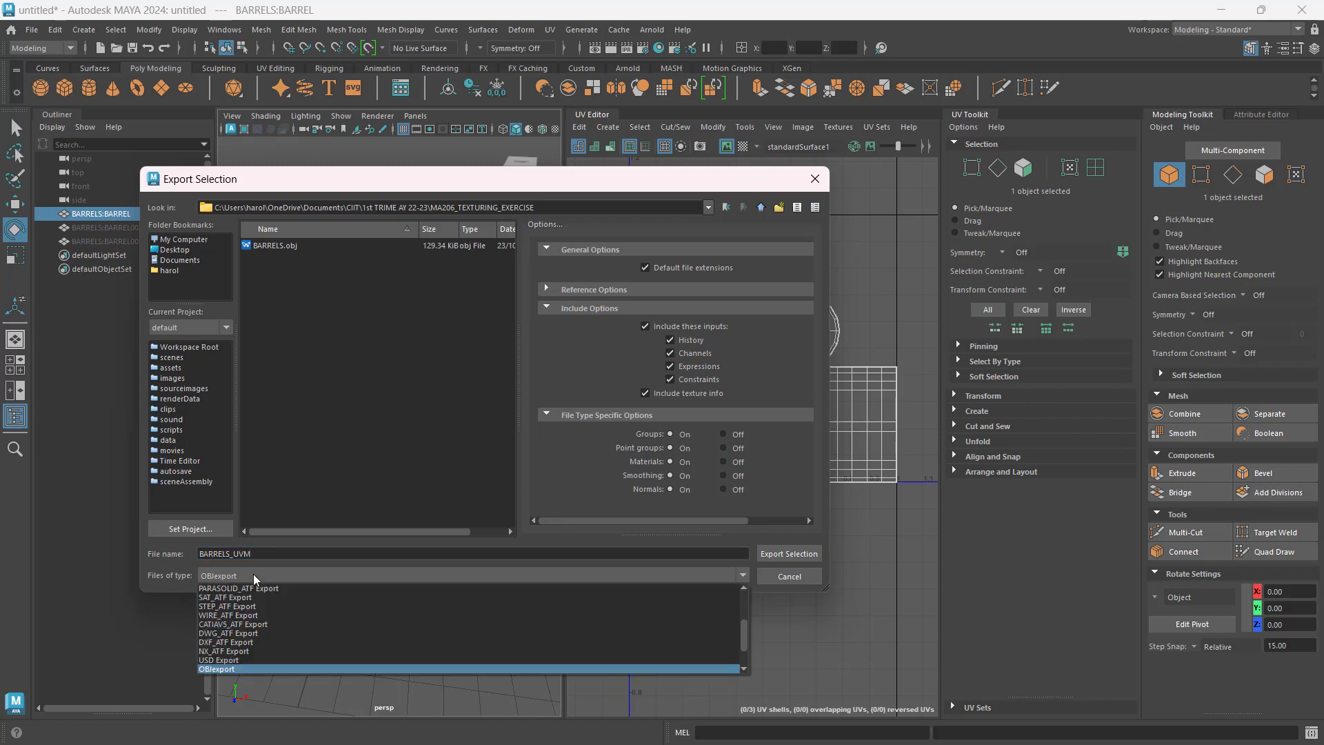
left_click(243, 667)
left_click(791, 553)
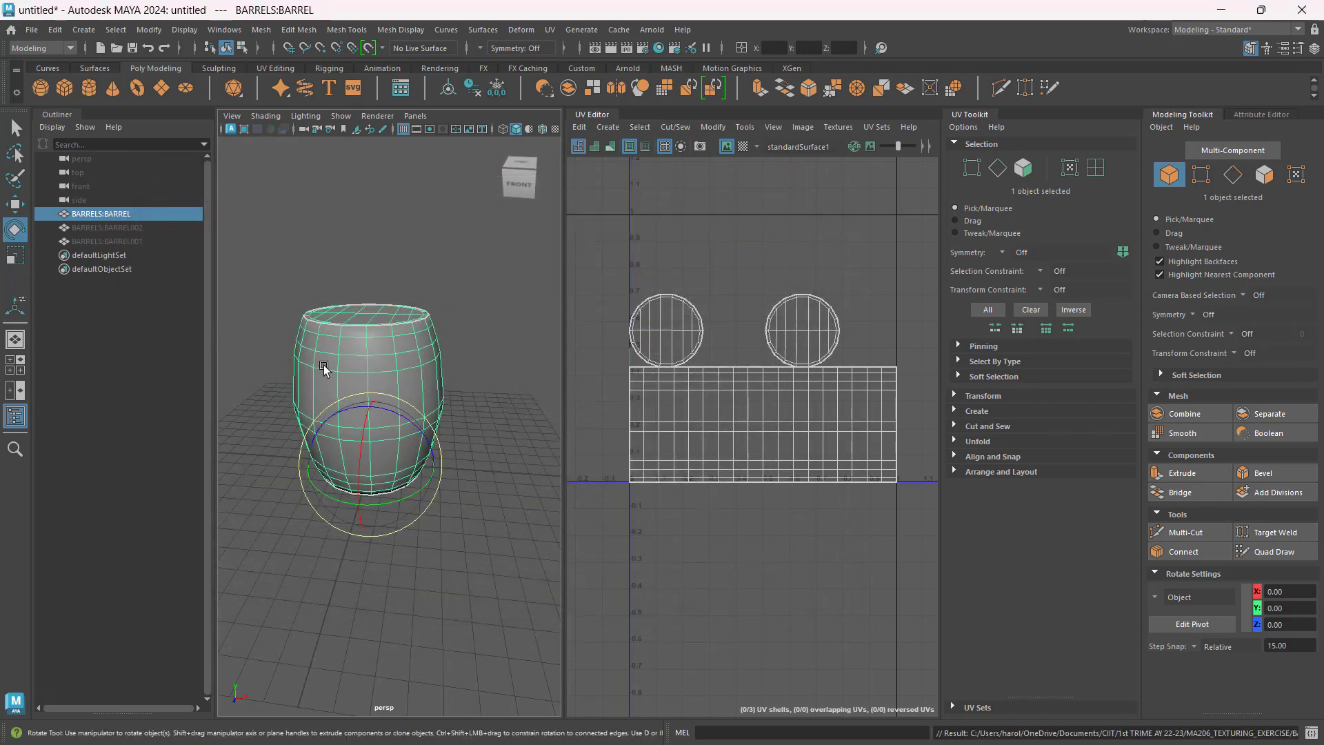
Step: Recheck the barrel's UVs, then pick BARRELS:BARREL002 and BARRELS:BARREL001 in the Outliner
left_click(506, 396)
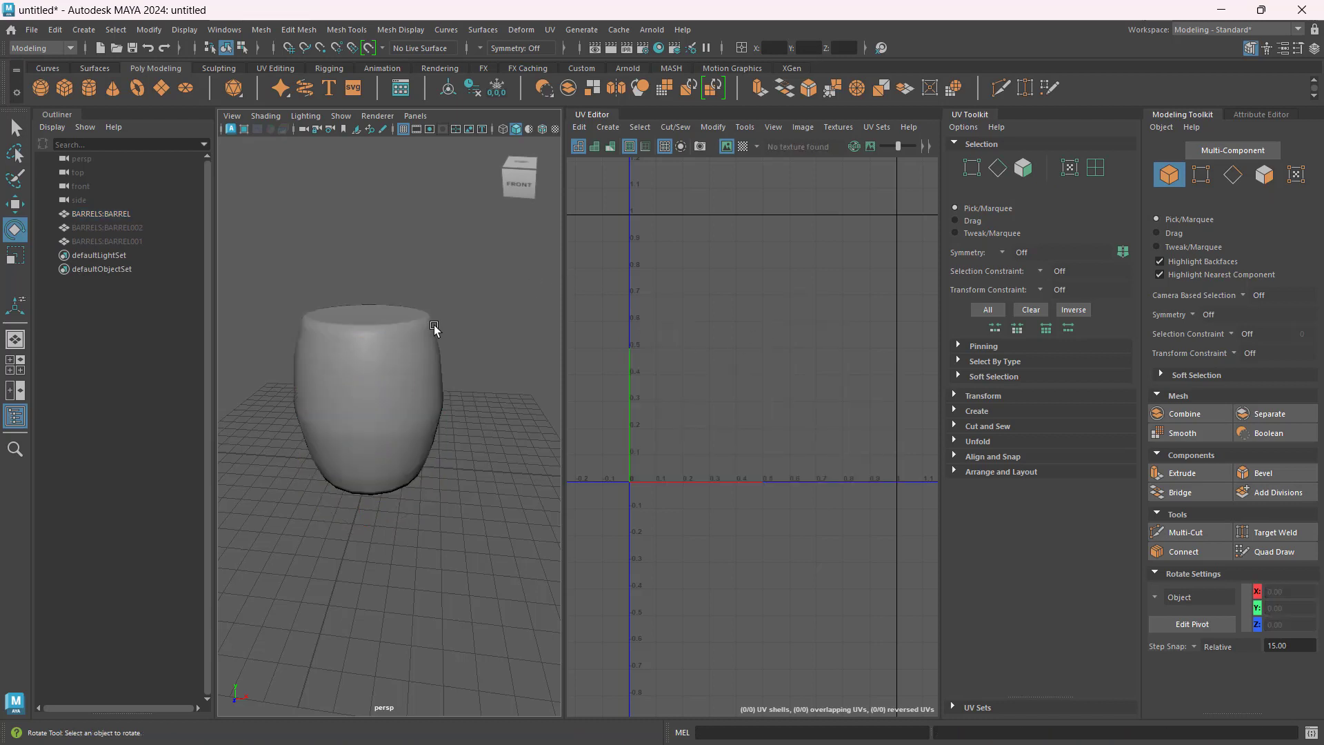
left_click(385, 348)
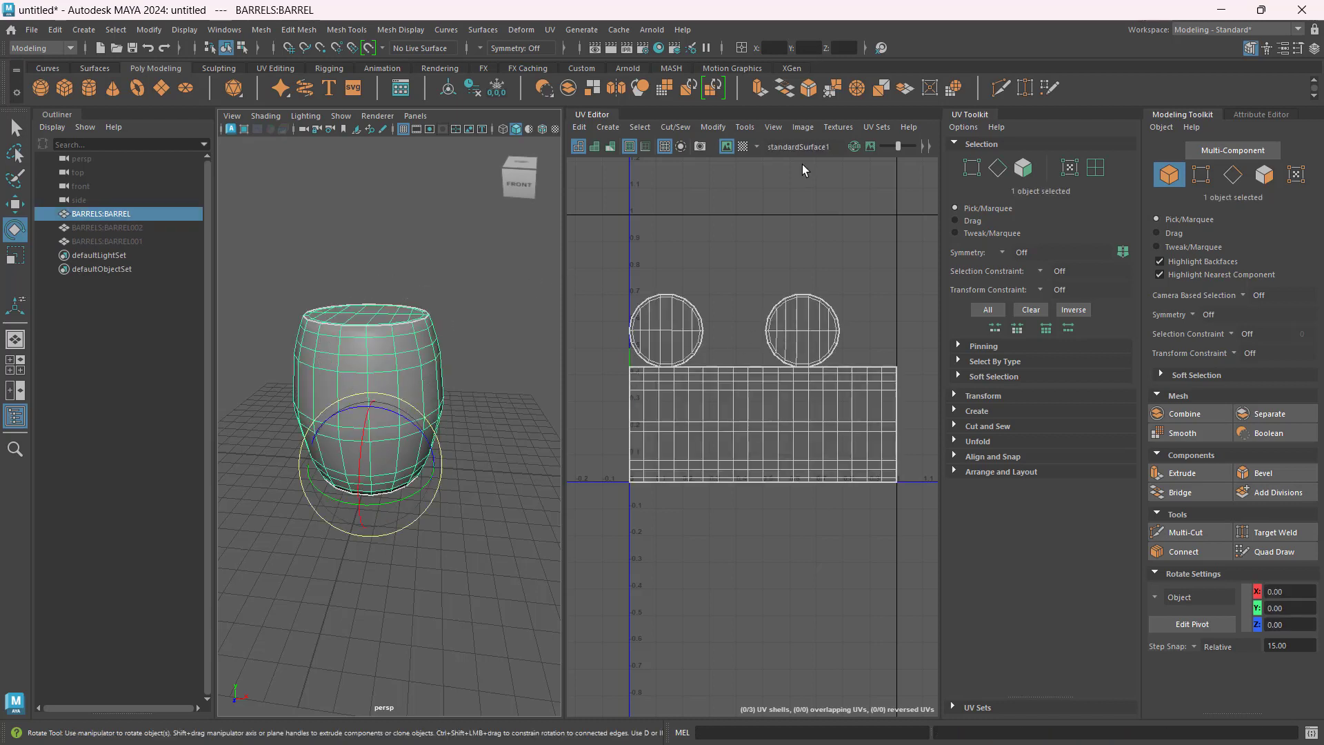
left_click(742, 392)
left_click(117, 227)
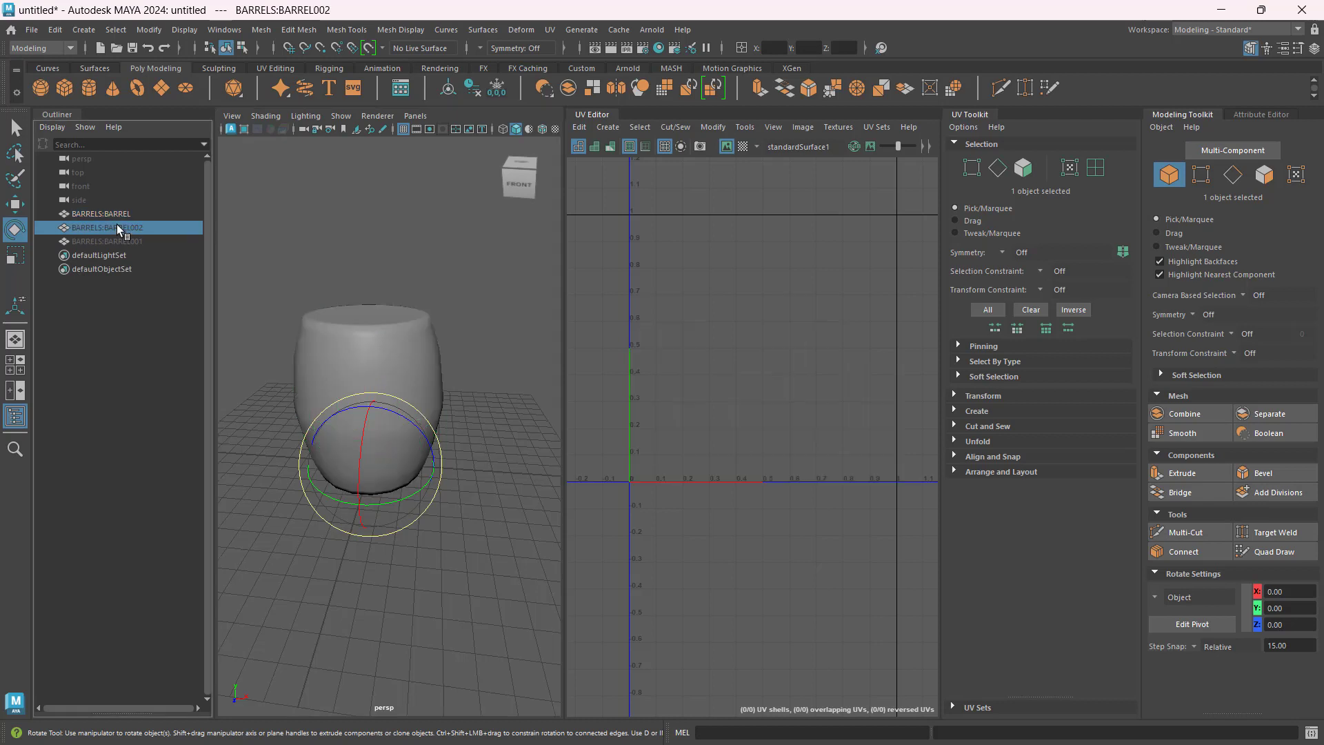
scroll(284, 422, "down", 5)
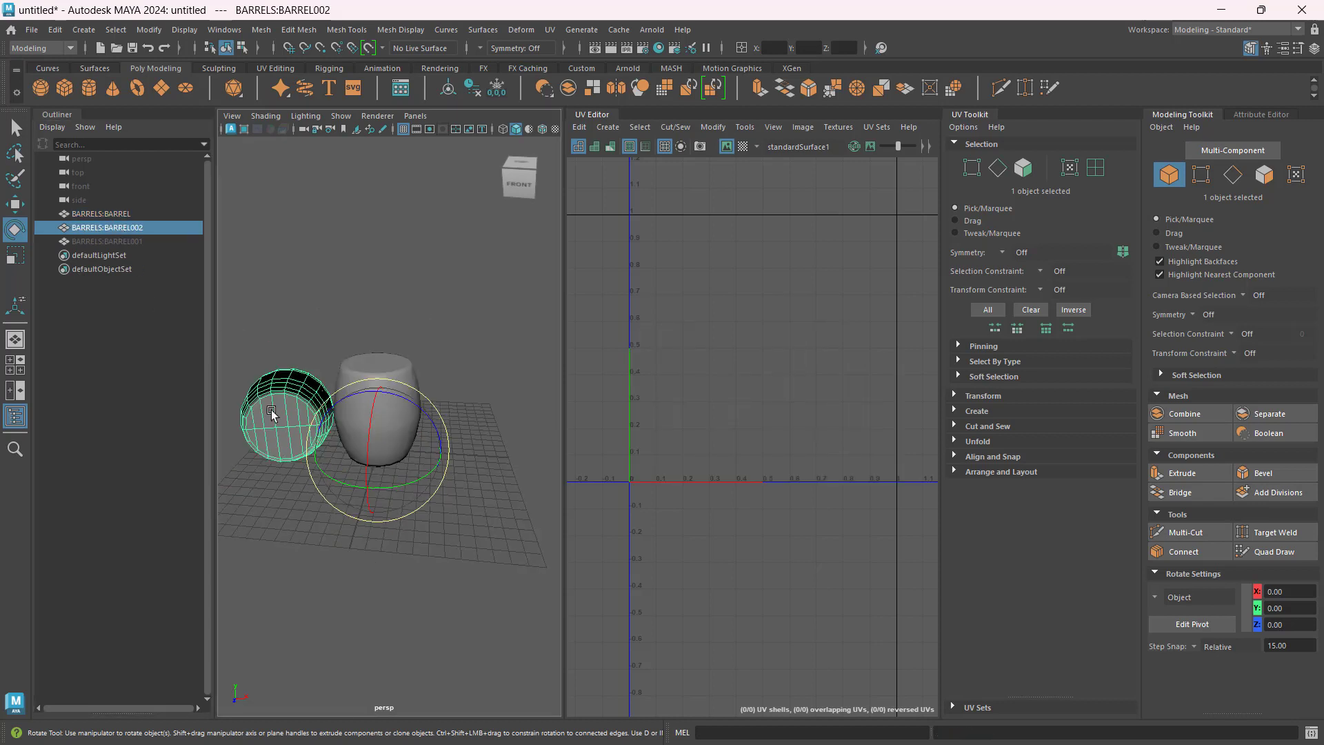
left_click(147, 240)
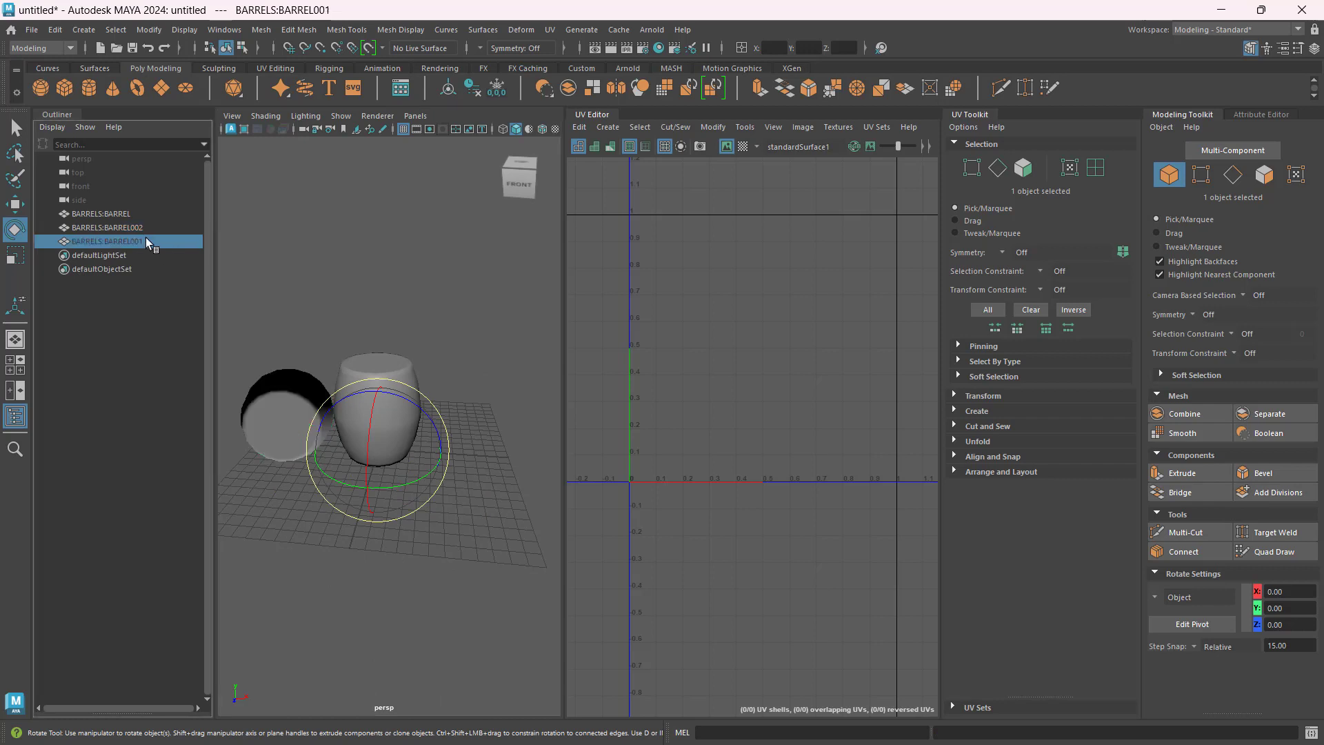
Step: Delete the left barrel BARREL002 and the lying barrel BARREL001 from the viewport
left_click(276, 399)
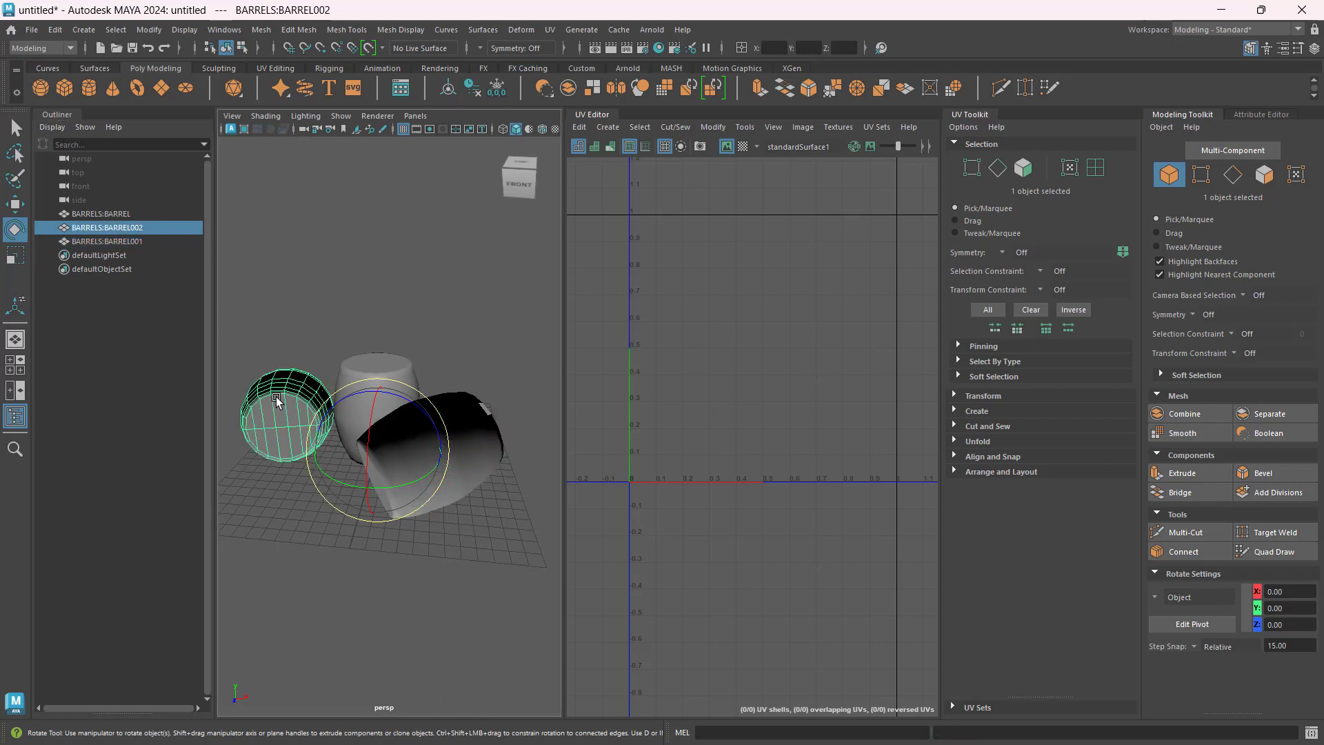
key("Delete")
left_click(438, 431)
key("Delete")
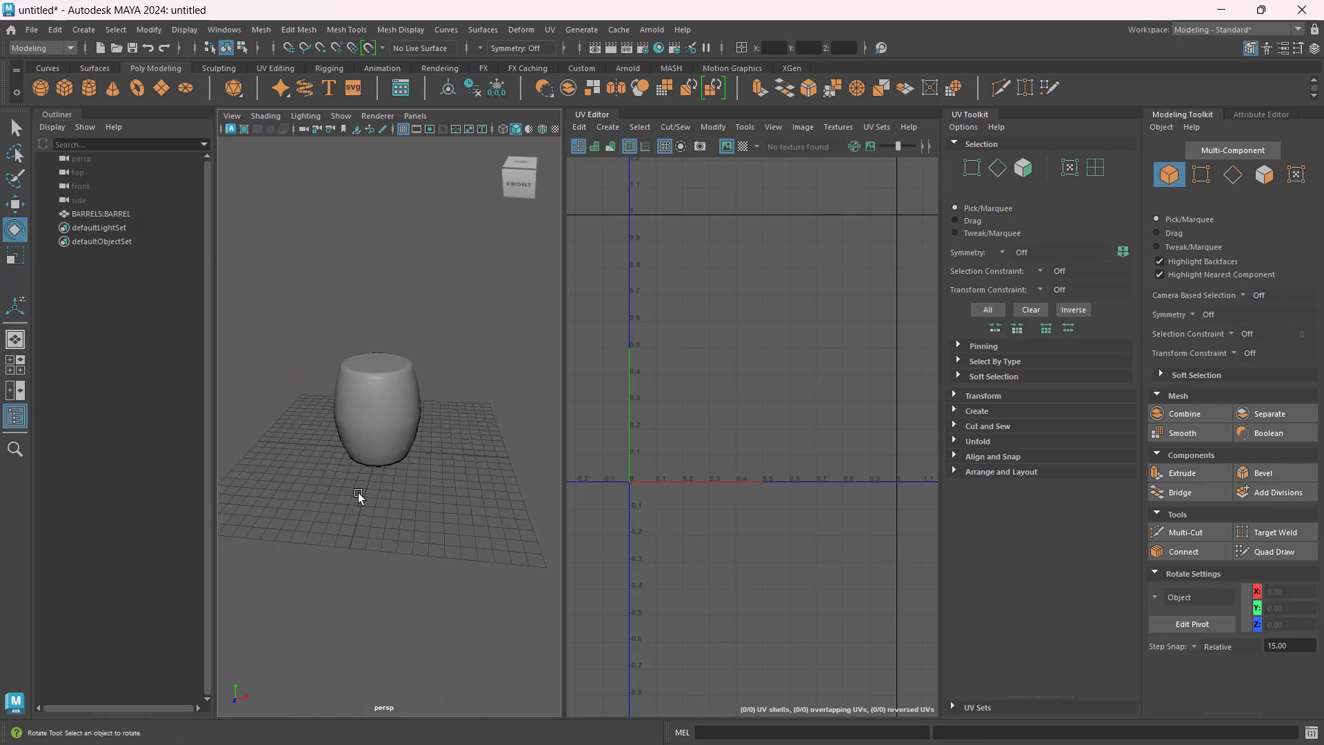
left_click_drag(304, 500, 364, 502, "alt")
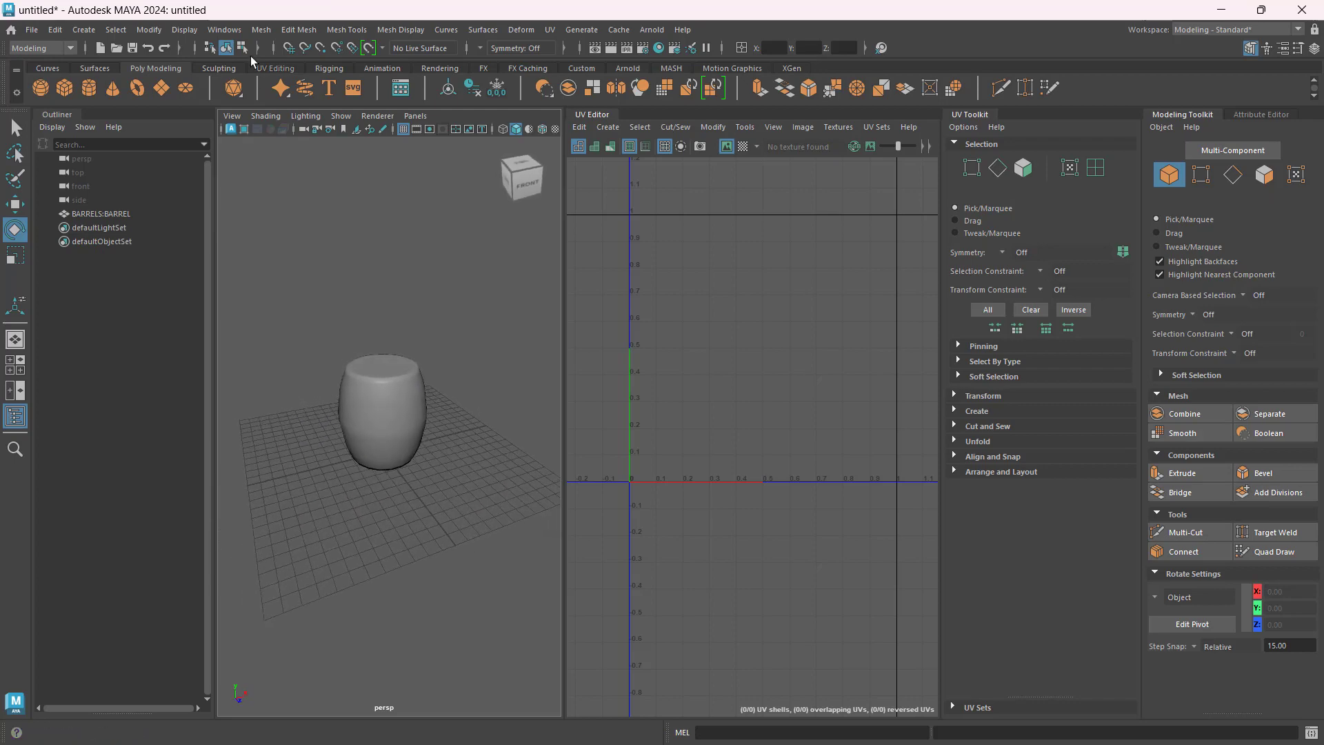
Step: Import the file BARRELS_UVM.obj through File > Import
left_click(31, 29)
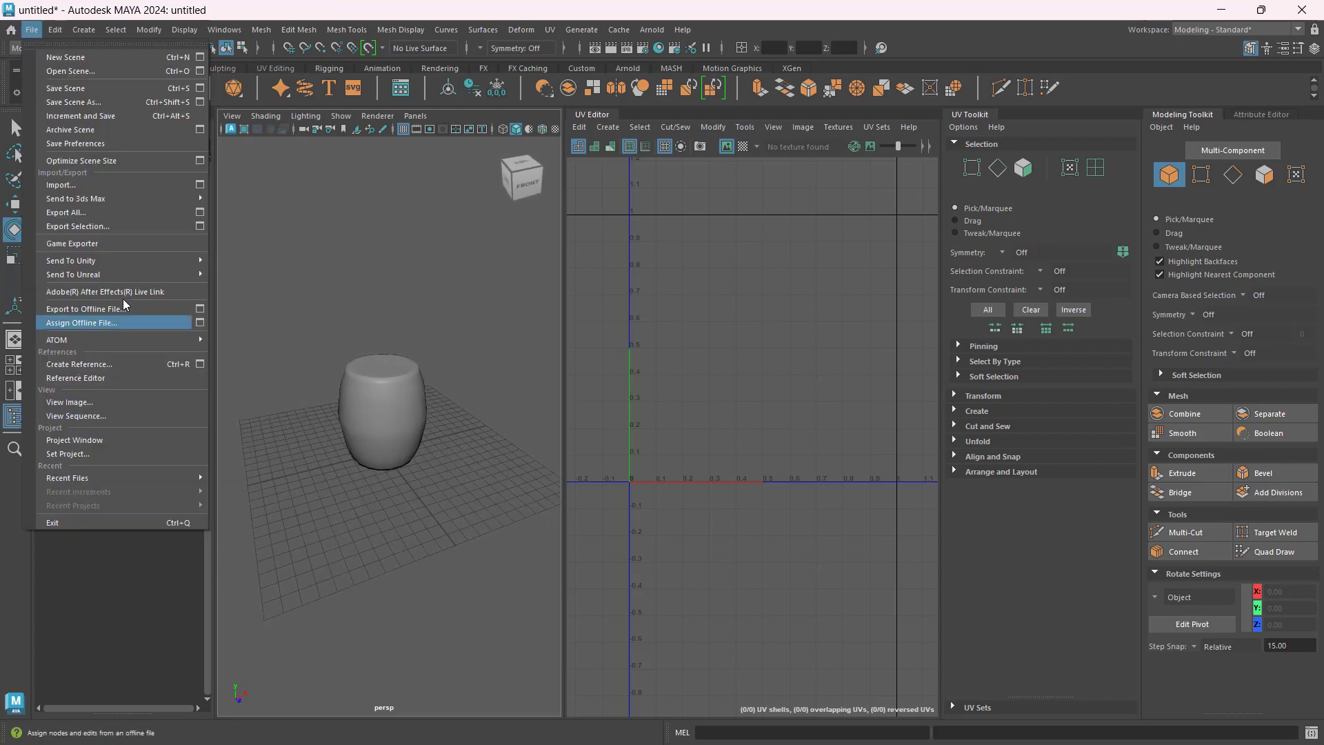
left_click(62, 184)
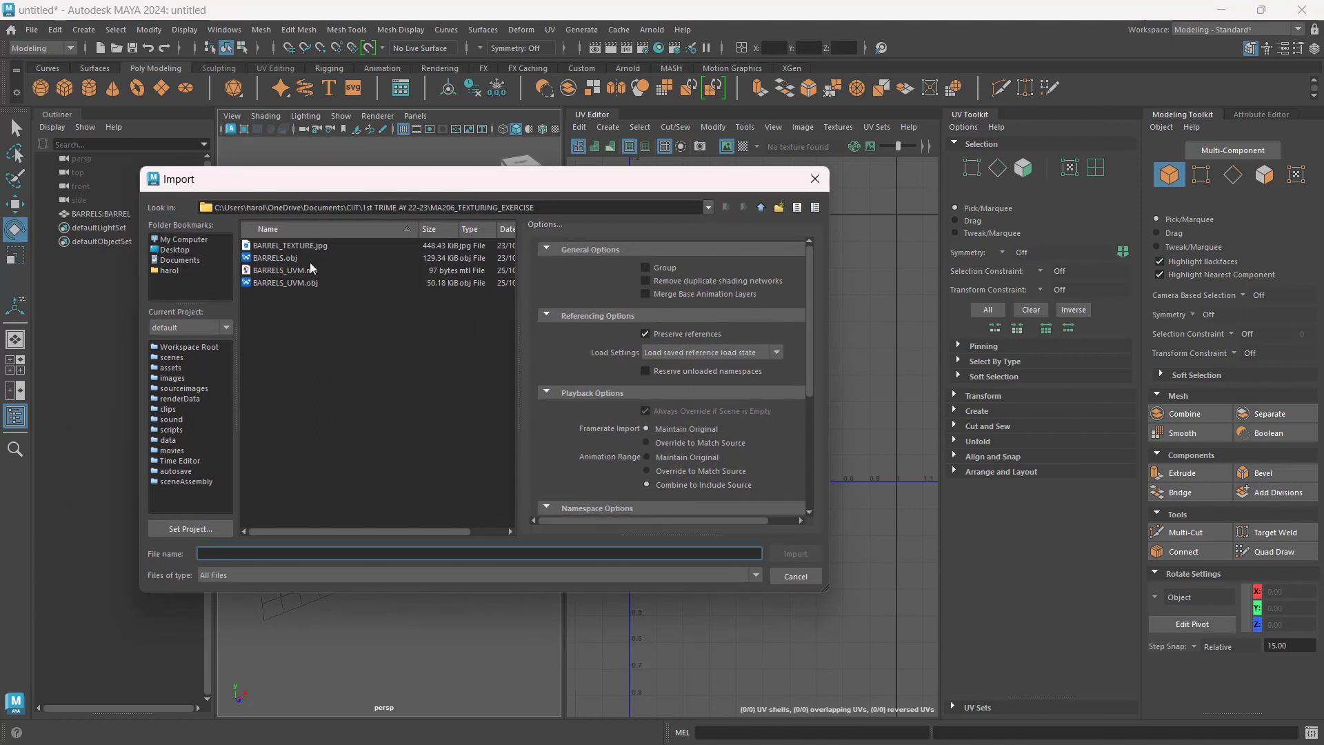
left_click(284, 283)
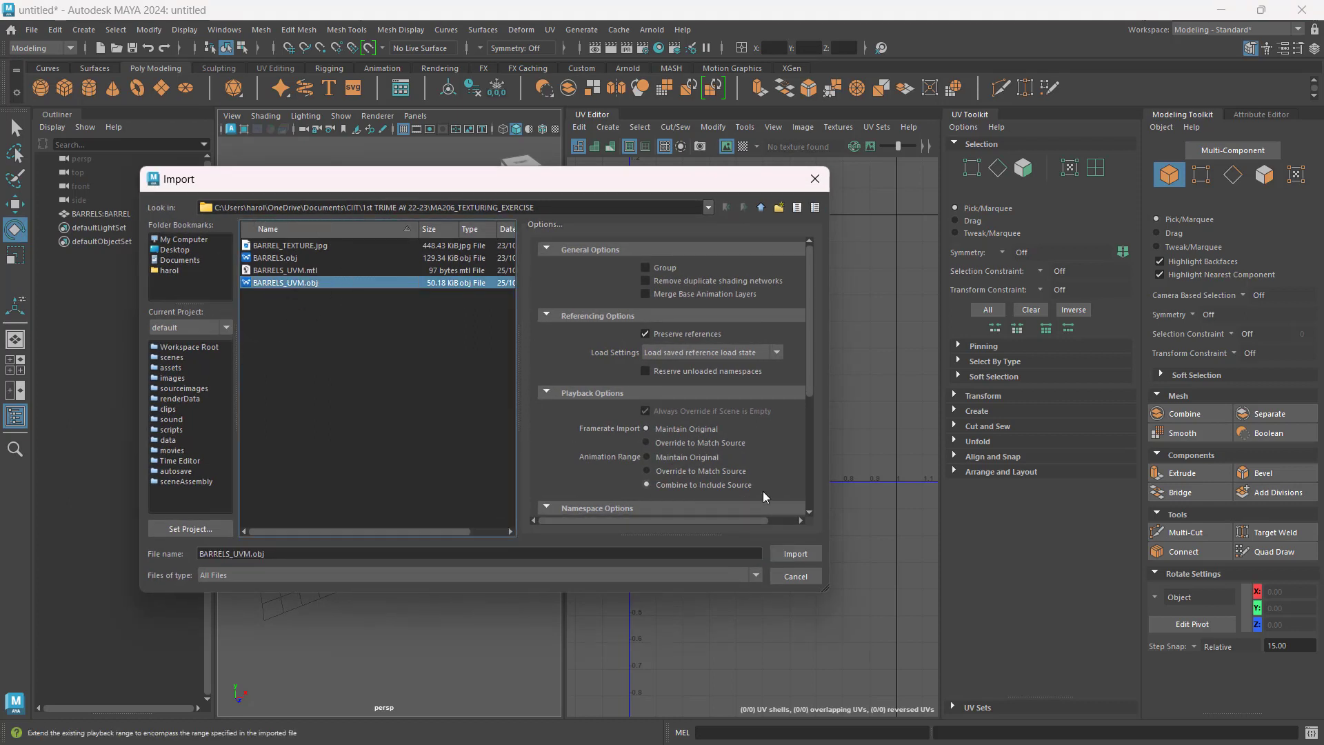
left_click(800, 557)
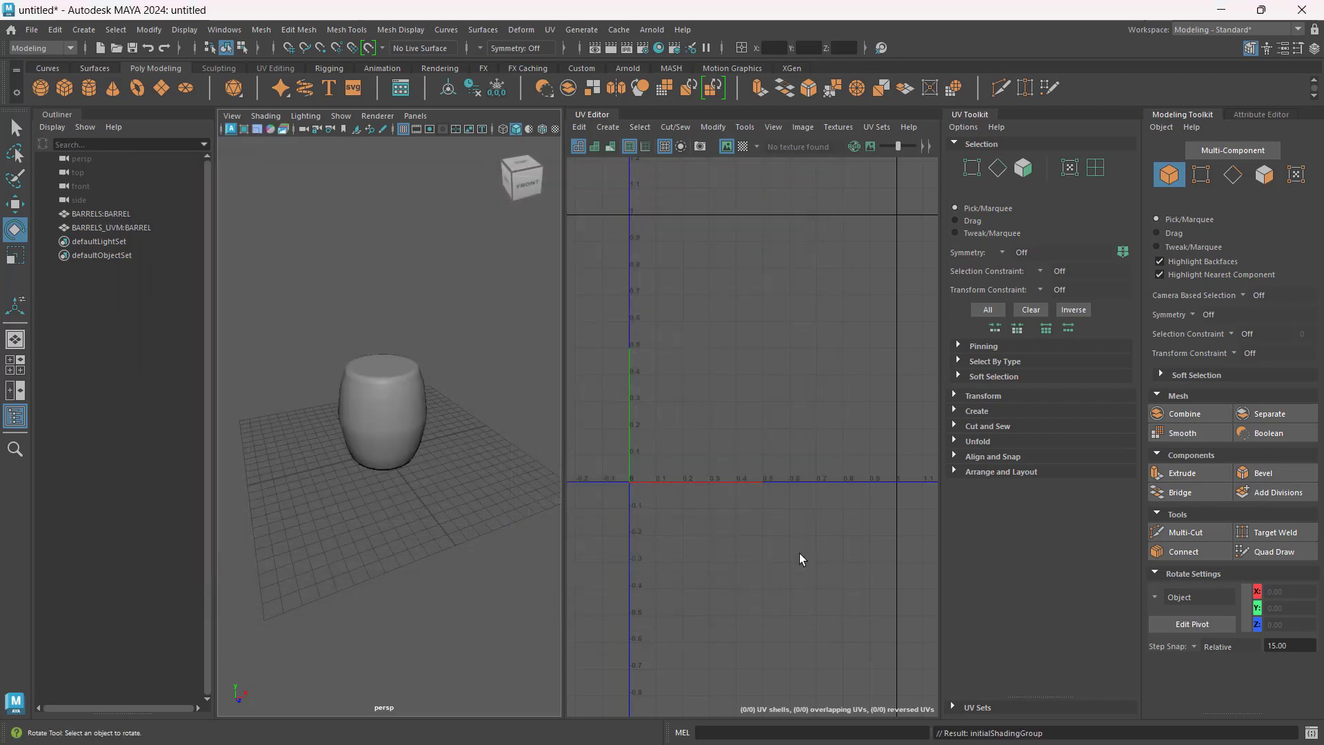
Step: Move BARRELS_UVM:BARREL left of the original and Shift-drag a copy, BARRELS:BARREL1, to the right
left_click(107, 227)
key("w")
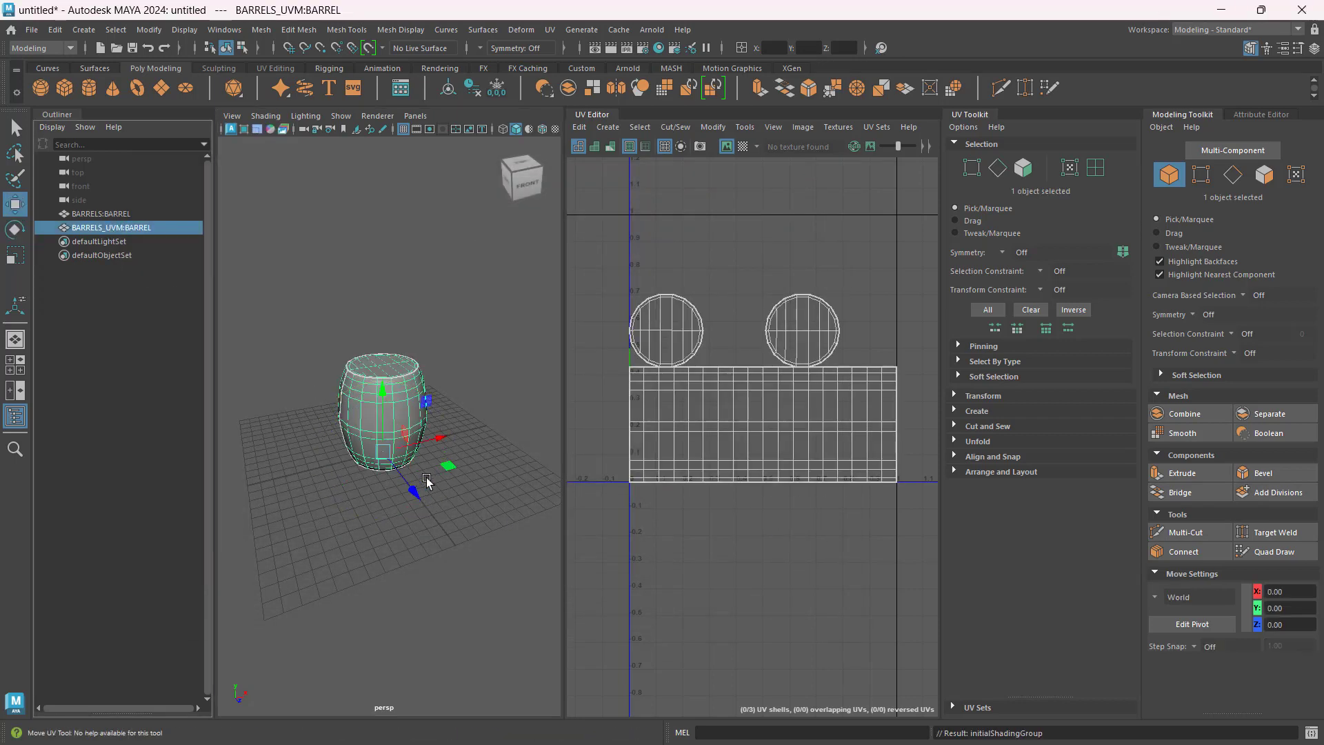
left_click_drag(449, 466, 358, 467)
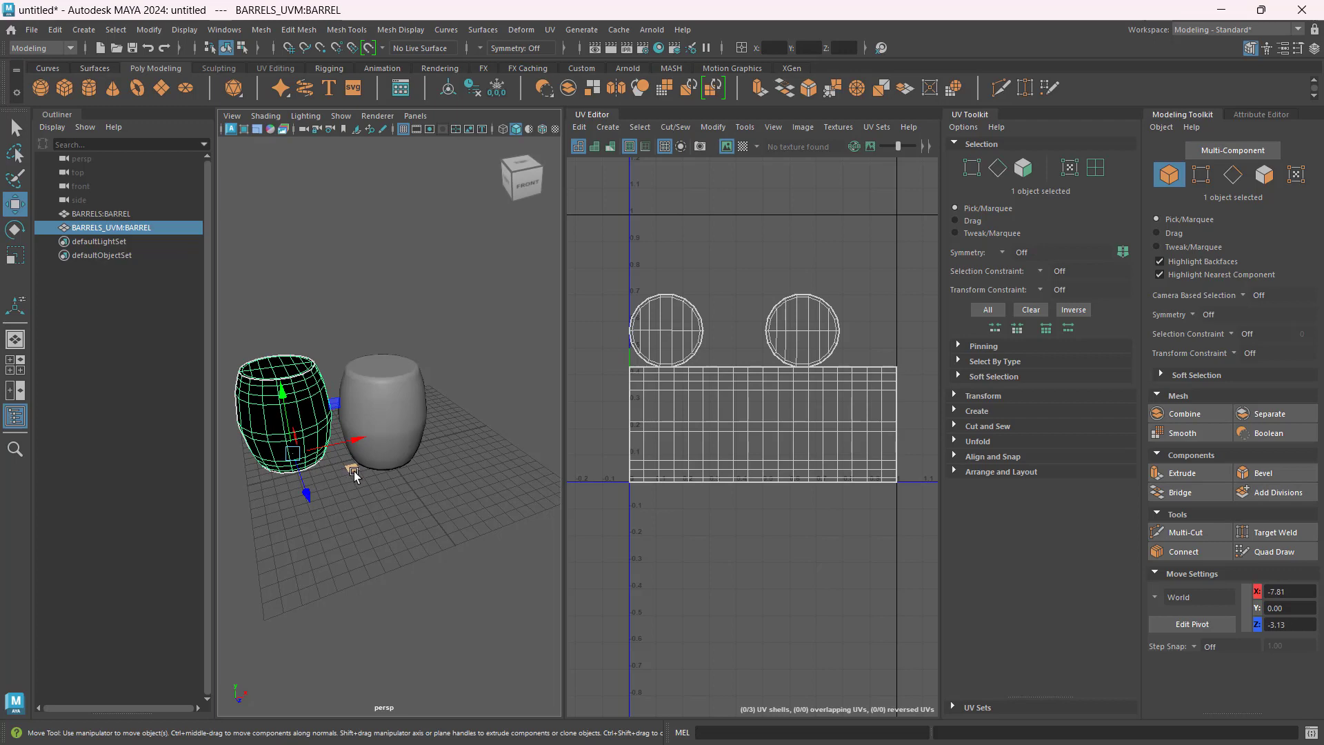
left_click_drag(358, 476, 535, 496, "shift")
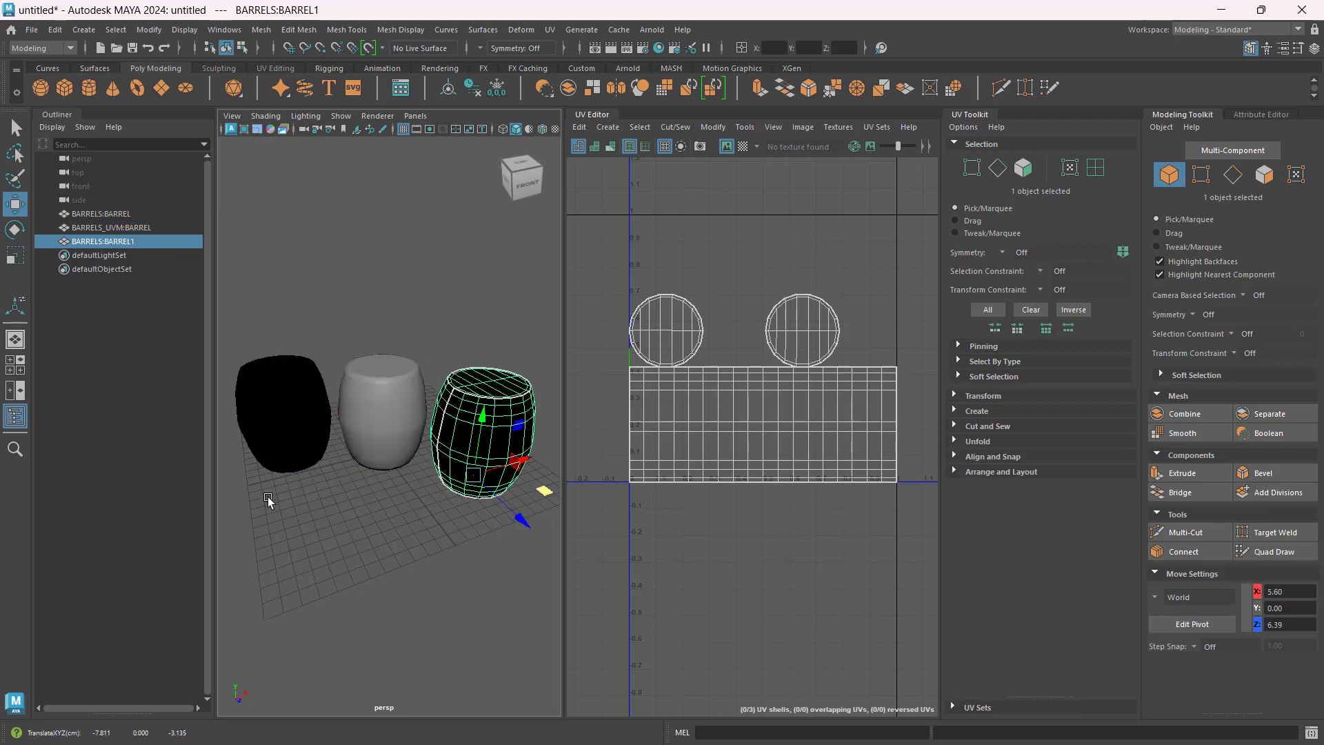
mouse_move(268, 499)
left_mouse_down("alt")
mouse_move(335, 524)
mouse_move(284, 535)
mouse_move(295, 515)
left_mouse_up("alt")
Step: Select the left, middle and right barrels in turn to compare them from several angles
left_click(395, 399)
left_click(284, 399)
left_click(387, 400)
left_click(460, 470)
left_click_drag(460, 471, 444, 503, "alt")
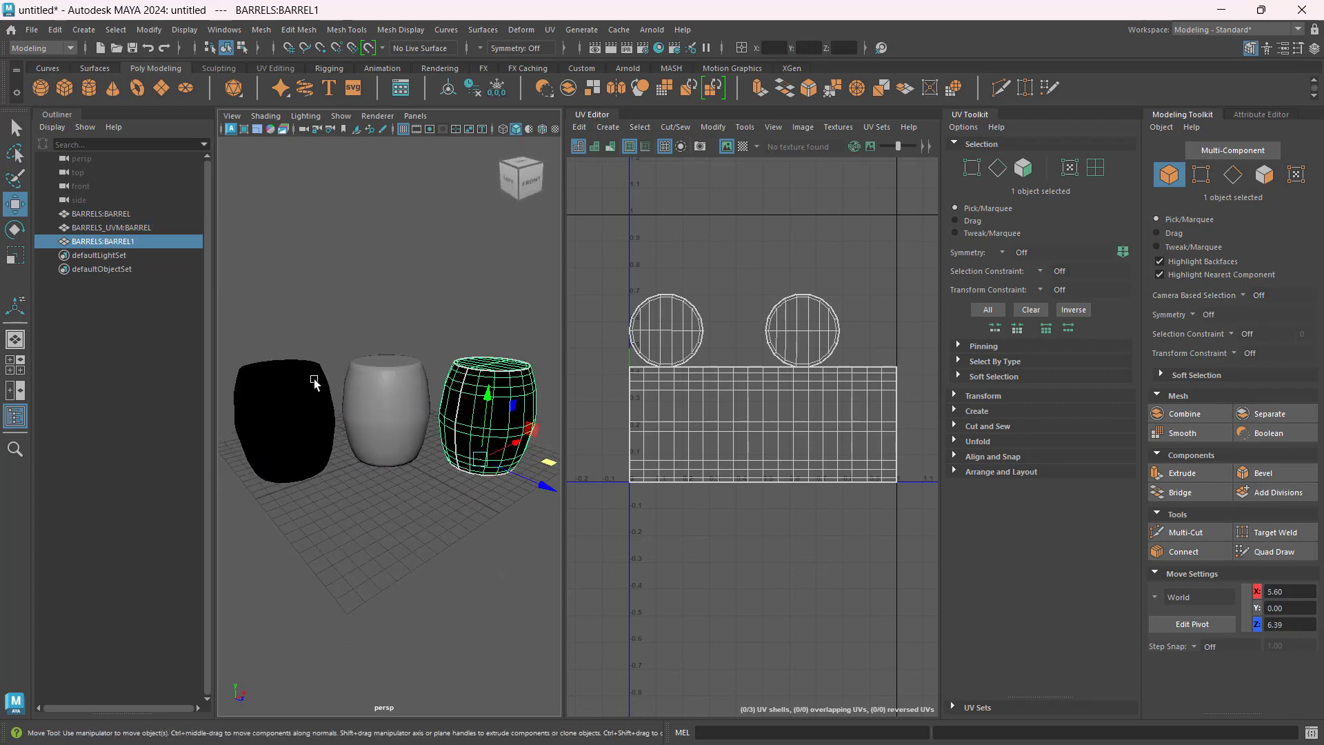
left_click(292, 379)
left_click(386, 407)
left_click(458, 469)
left_click_drag(439, 508, 411, 508, "alt")
left_click(412, 518)
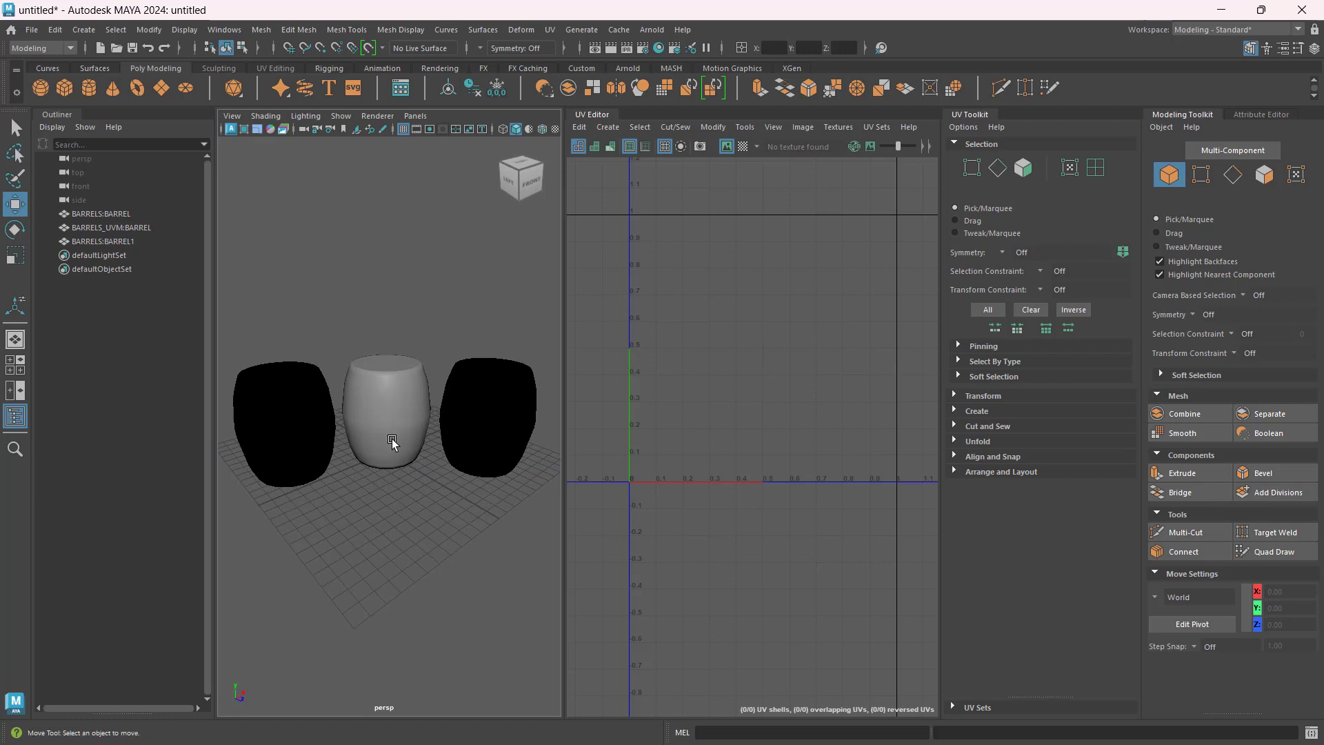
left_click(311, 383)
left_click(374, 381)
left_click(461, 378)
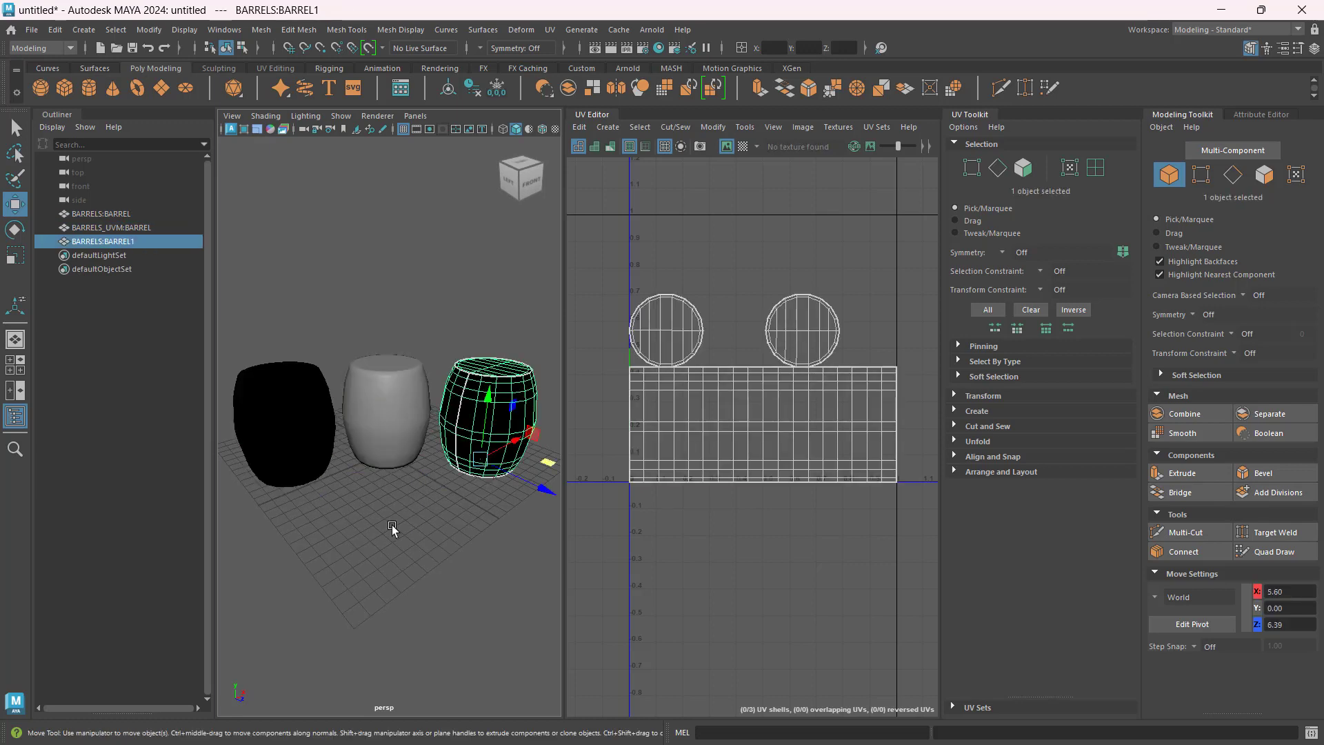